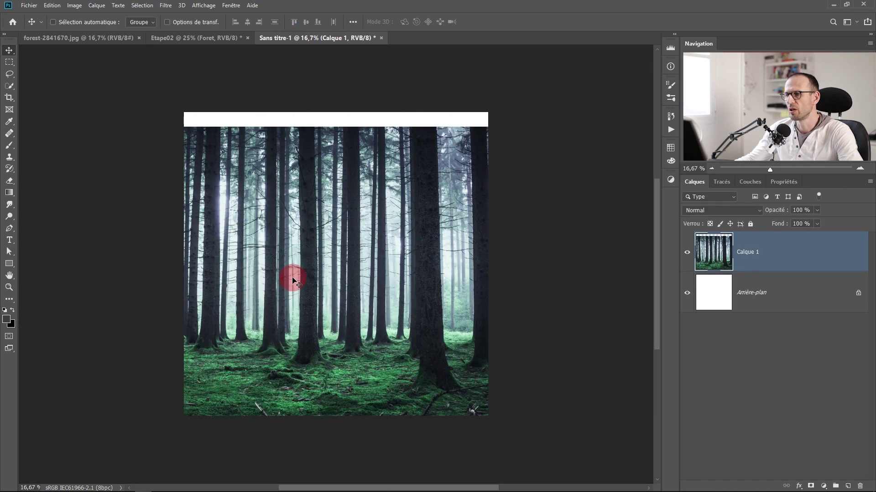
- Reposition the forest photo on Calque 1 so it fills the whole square canvas
drag(385, 275, 356, 267)
mouse_move(440, 283)
mouse_down()
mouse_move(410, 280)
mouse_move(439, 280)
mouse_up()
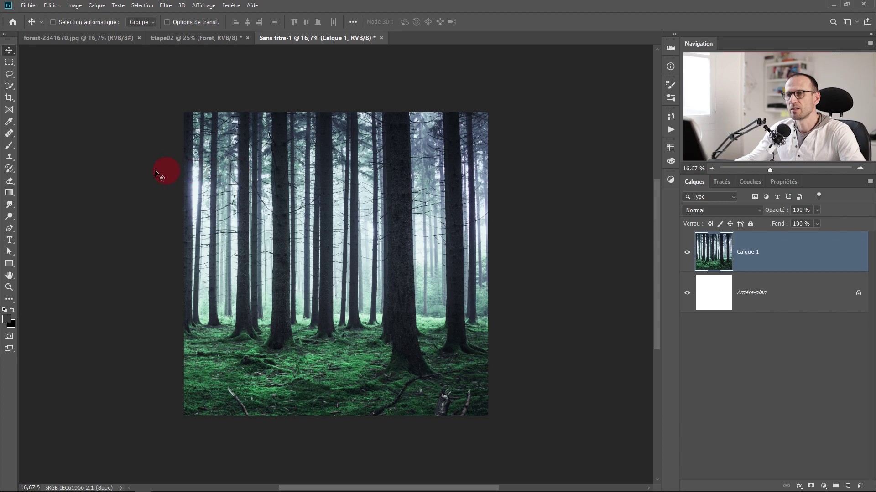
- Set up the Brush with white as the foreground colour, 100 % flow and a size of 67 px
click(18, 149)
click(5, 311)
drag(287, 307, 162, 313)
drag(256, 23, 378, 44)
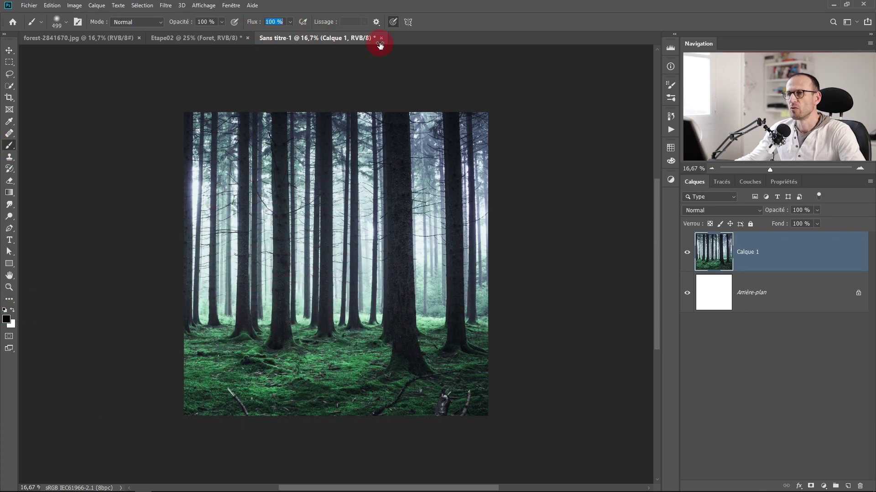
scroll(387, 315, up, 3)
drag(407, 210, 406, 203)
drag(435, 275, 388, 275)
key(x)
- Paint a white X on each of the three large foreground trunks in the forest photo
mouse_move(450, 247)
mouse_down()
mouse_move(424, 290)
mouse_move(452, 280)
mouse_move(456, 288)
mouse_up()
drag(604, 259, 577, 287)
drag(577, 254, 604, 292)
scroll(273, 279, left, 5)
mouse_move(210, 230)
mouse_down()
mouse_move(189, 258)
mouse_move(214, 262)
mouse_up()
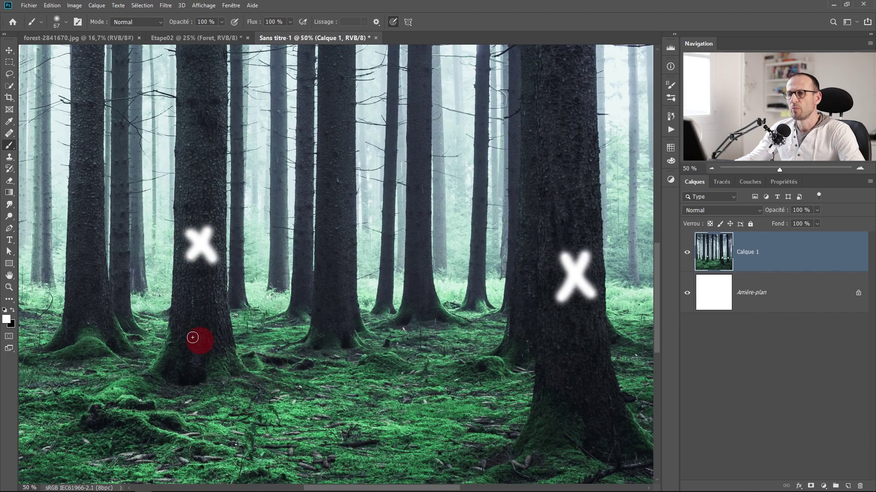
drag(262, 192, 135, 260)
drag(398, 254, 269, 250)
drag(421, 184, 345, 338)
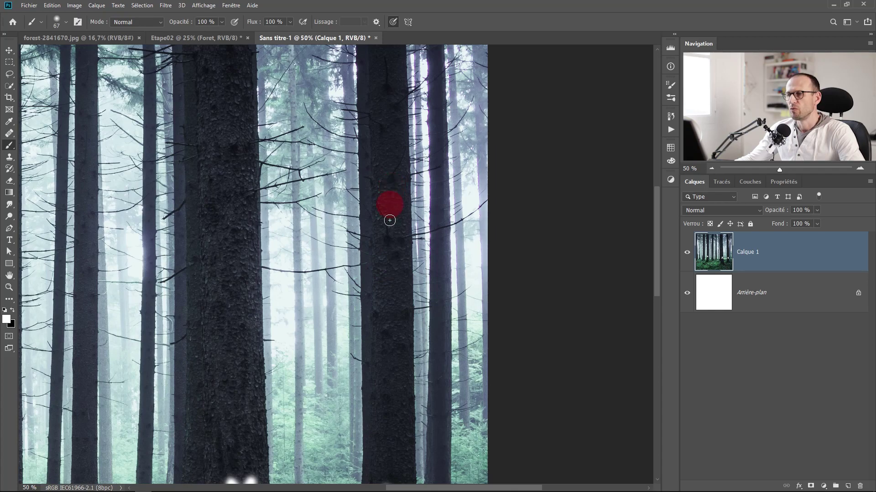
drag(390, 211, 395, 78)
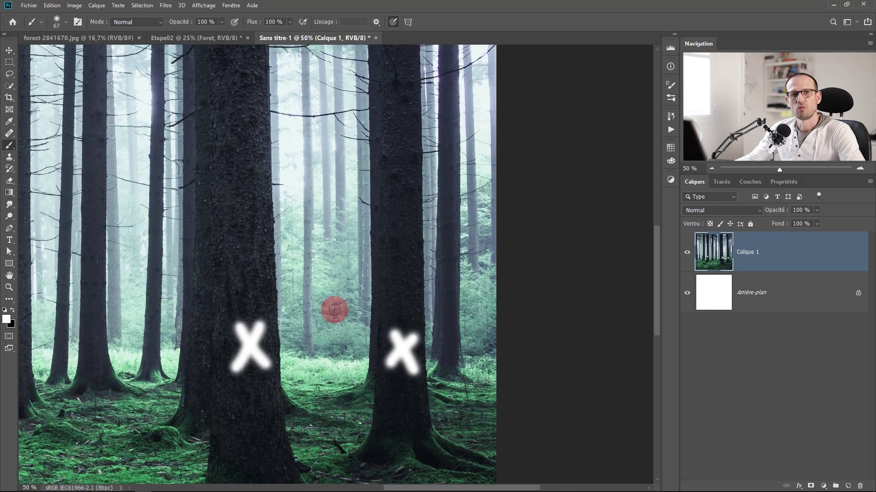
drag(334, 309, 356, 223)
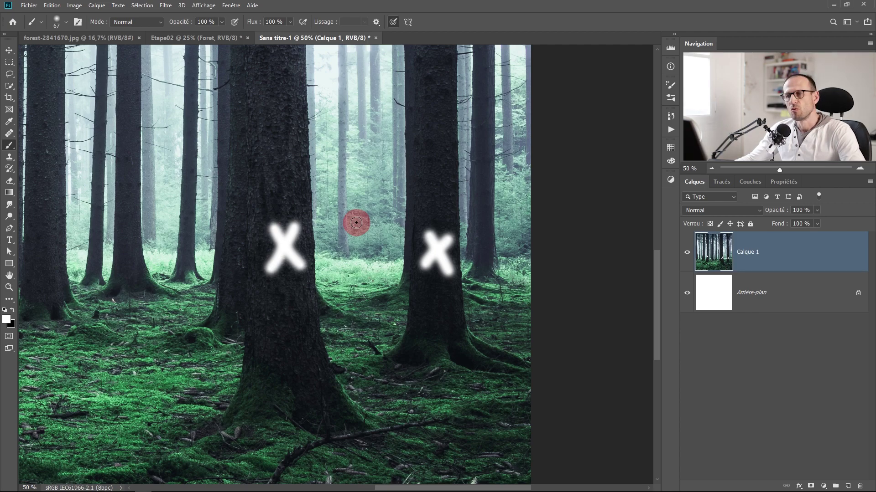
key(ctrl+minus)
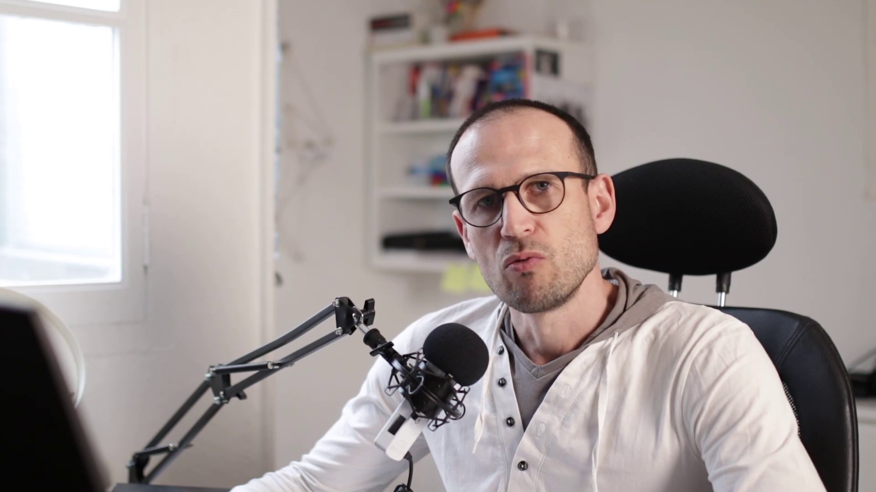
- In the Etape02 document, review the three cut-out tree layers by showing them without and with the Foret layer
click(181, 41)
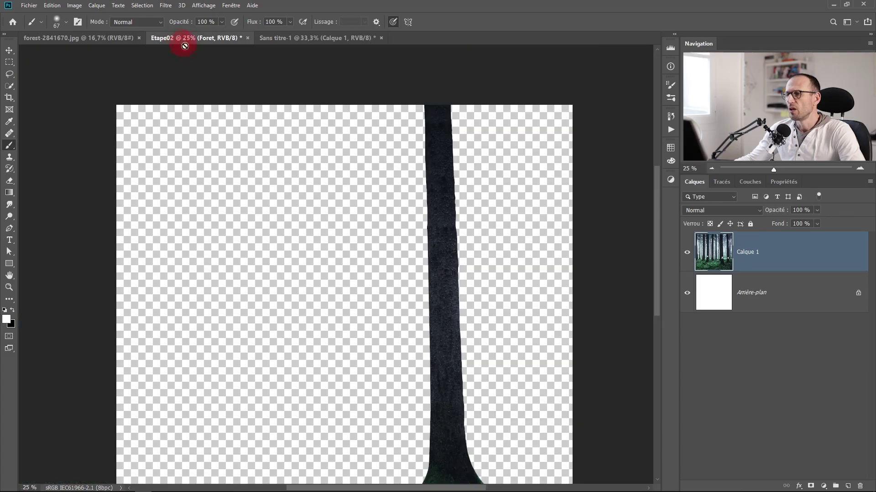
click(686, 295)
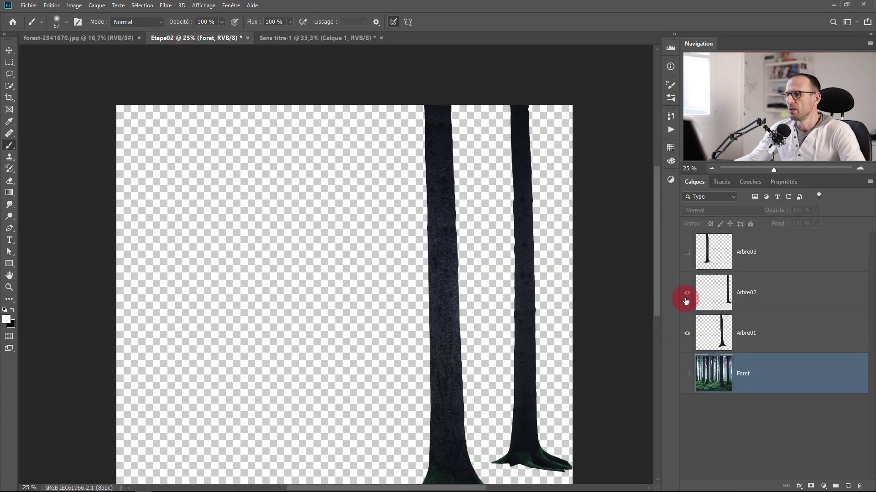
click(686, 251)
key(space)
drag(524, 324, 494, 225)
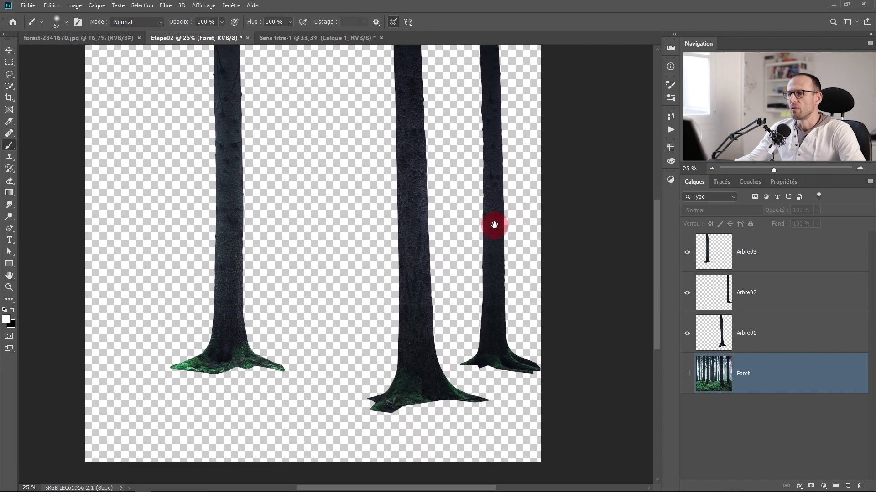
click(686, 374)
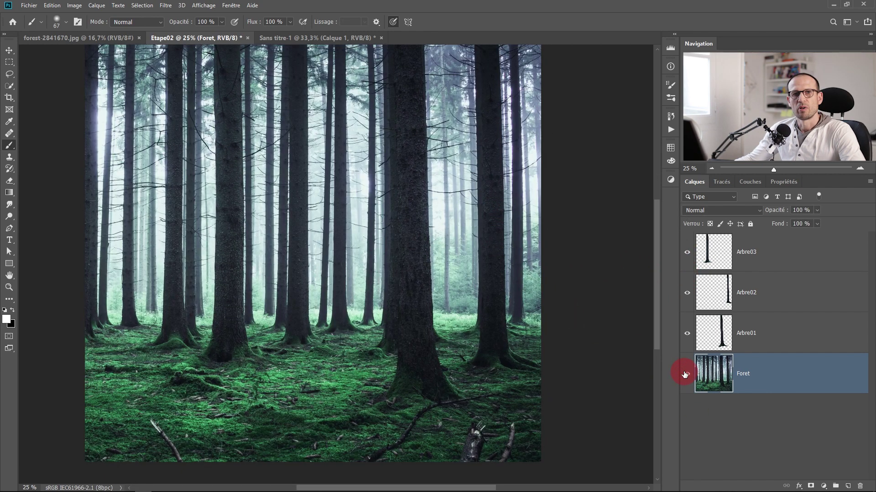
click(685, 374)
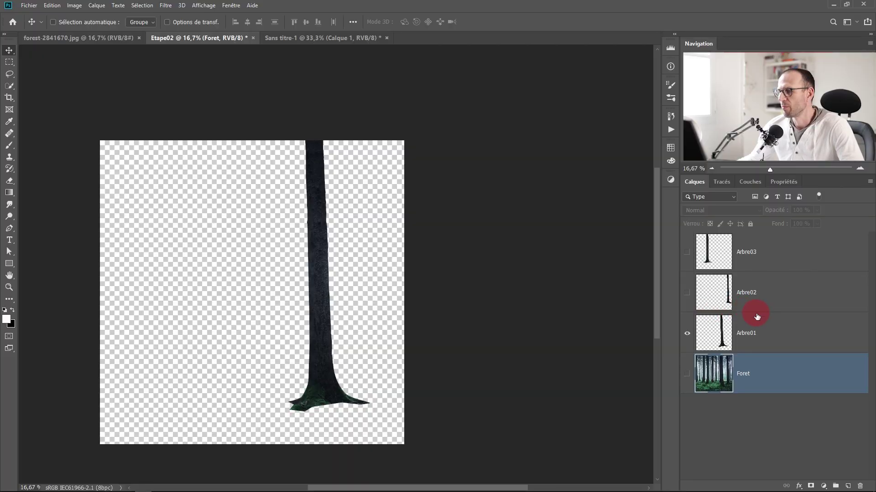
- Create a new layer directly below Arbre01 and name it branches
click(789, 328)
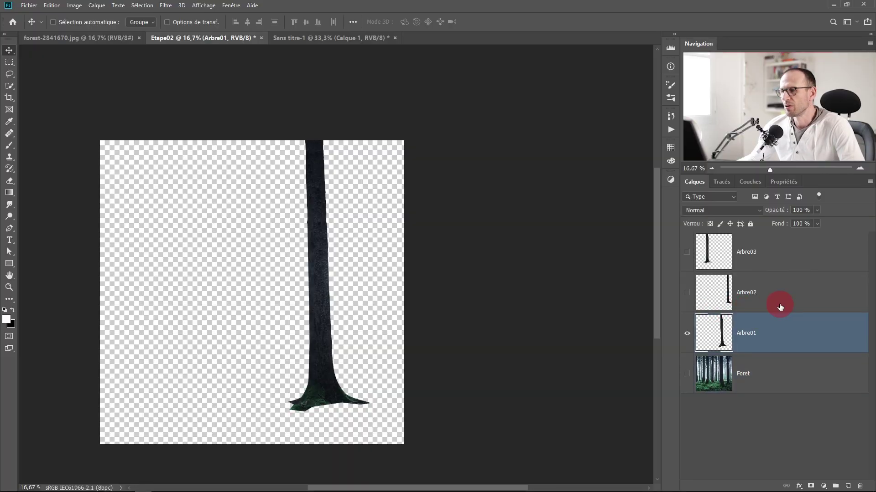
click(848, 485)
drag(773, 341, 776, 391)
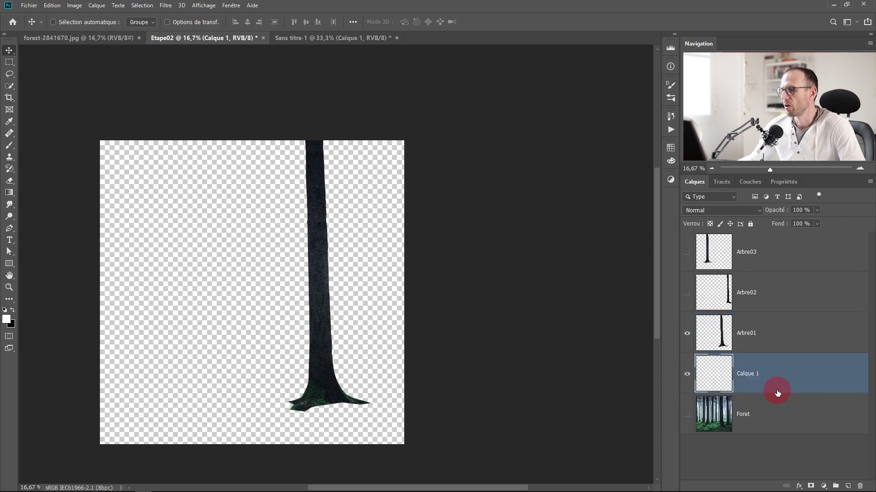
double_click(750, 375)
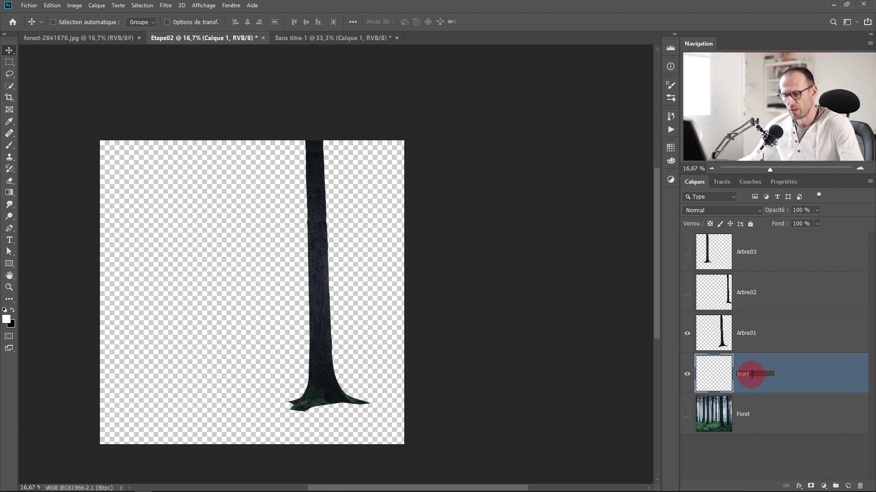
click(803, 396)
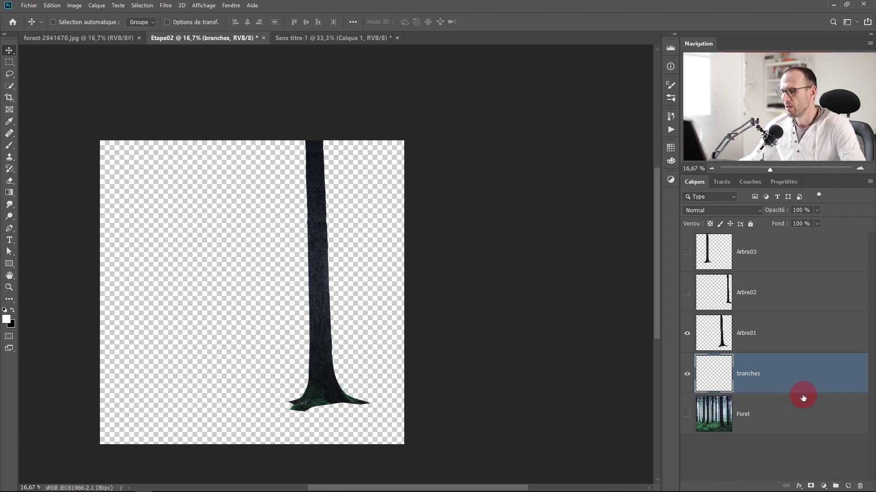
- Draw an open Pen path up one side of the Arbre01 trunk, across its top and back down to the base
click(9, 228)
click(323, 384)
mouse_move(319, 398)
mouse_down()
mouse_move(317, 246)
mouse_move(302, 152)
mouse_move(311, 150)
mouse_up()
click(311, 150)
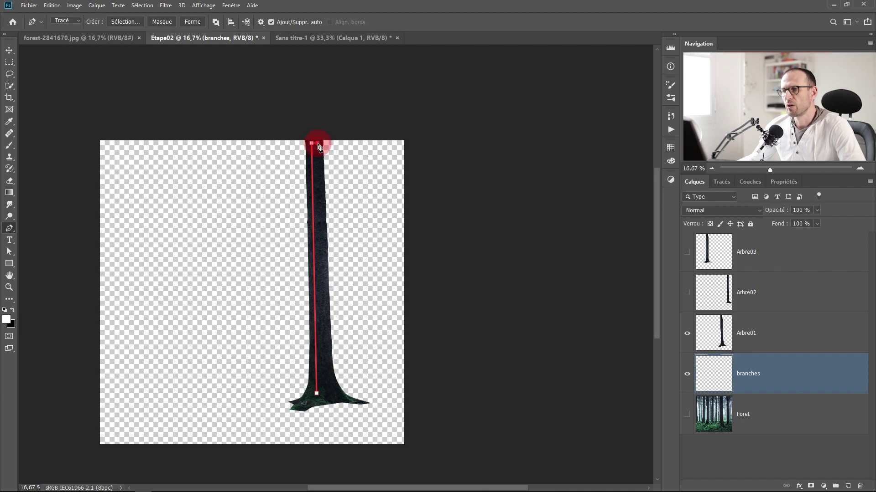
click(329, 391)
key(Escape)
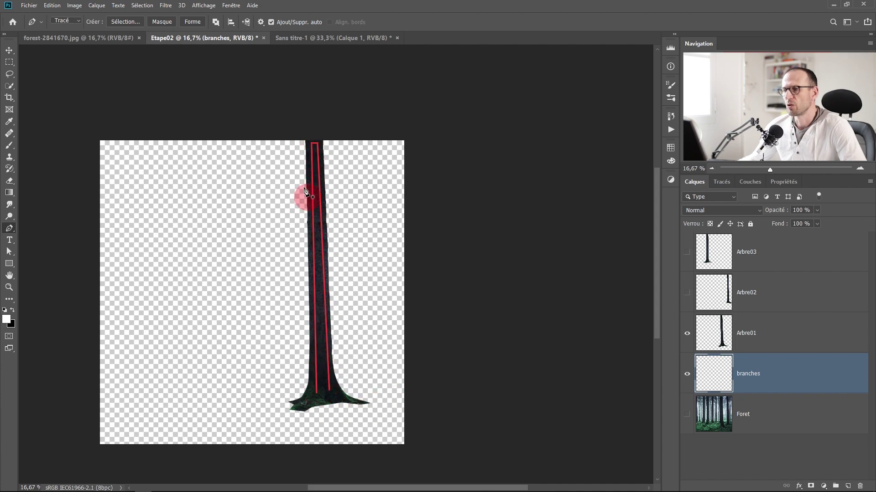
ctrl+click(328, 389)
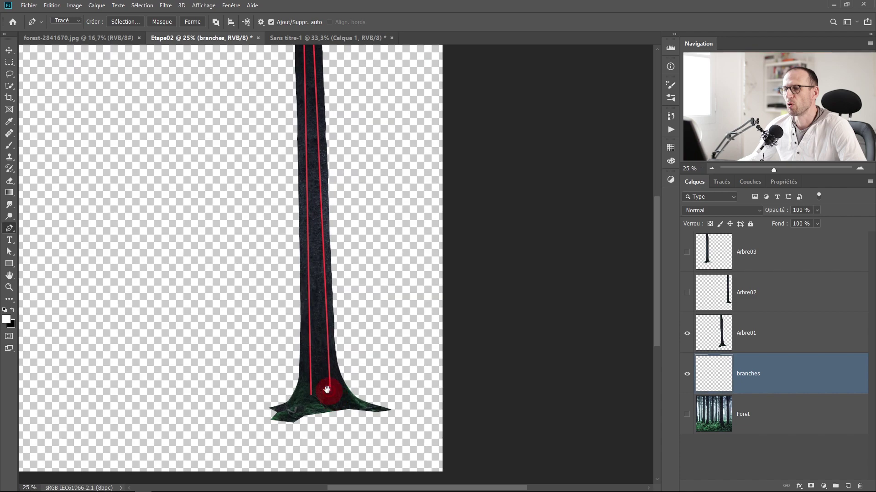
drag(360, 310, 366, 335)
alt+click(366, 334)
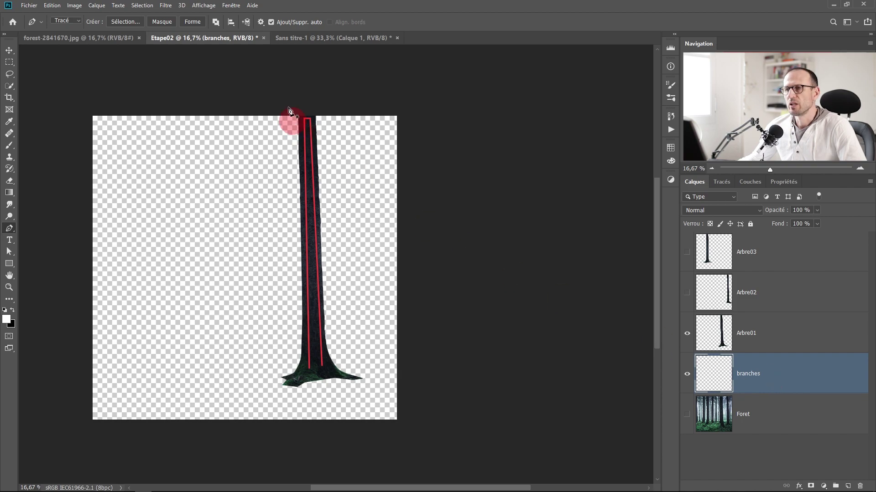
- Render branches along the path with the Arbre filter, using type 29 : plante à feuilles, branch thickness 80 and Disposition 14,8
click(166, 5)
mouse_move(200, 187)
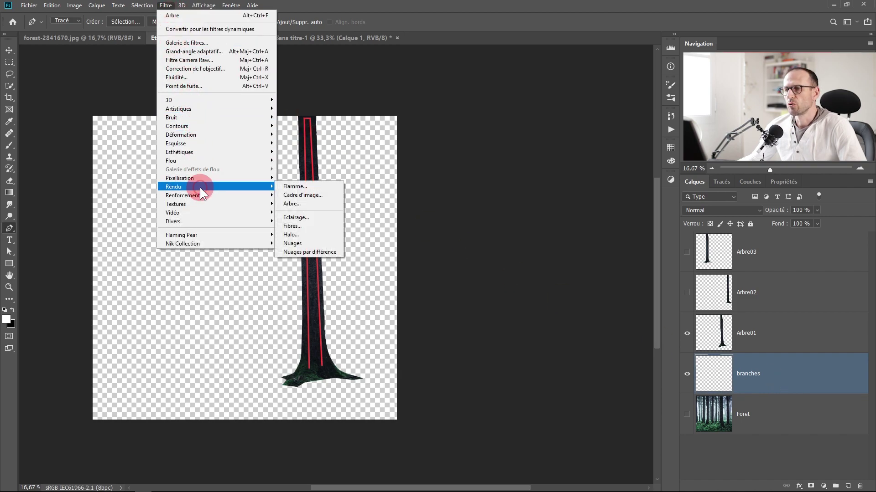
click(305, 204)
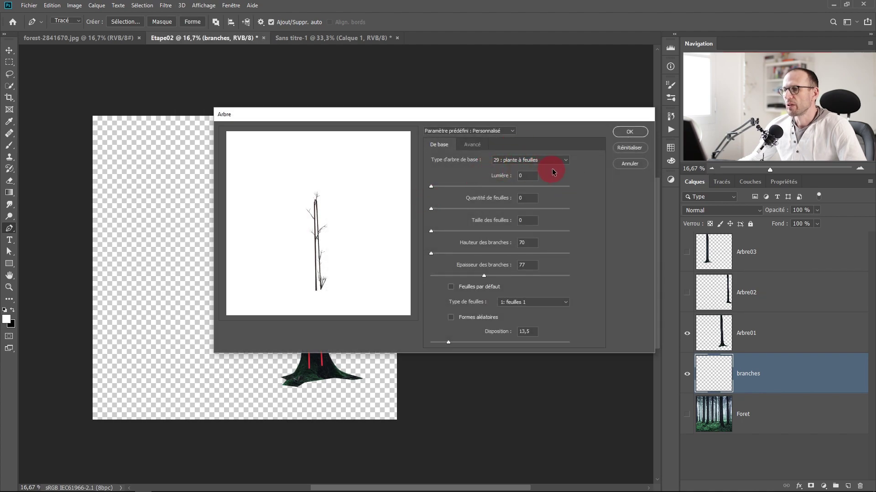
click(566, 161)
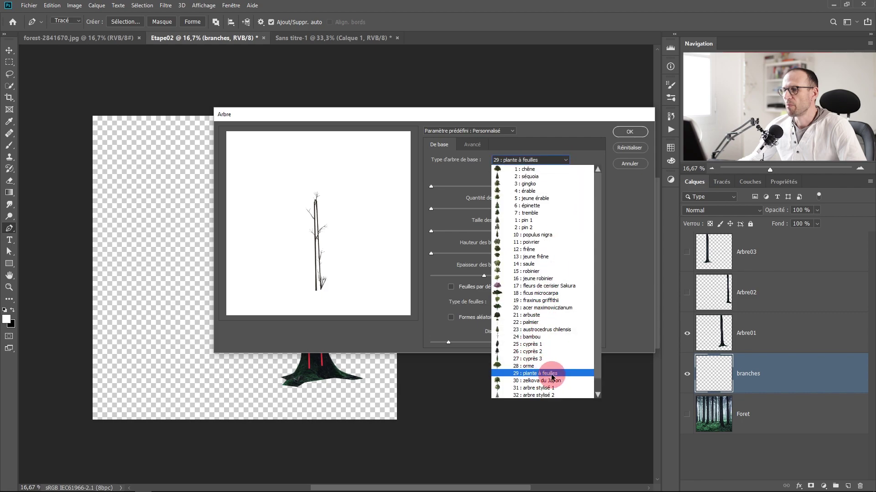
click(642, 263)
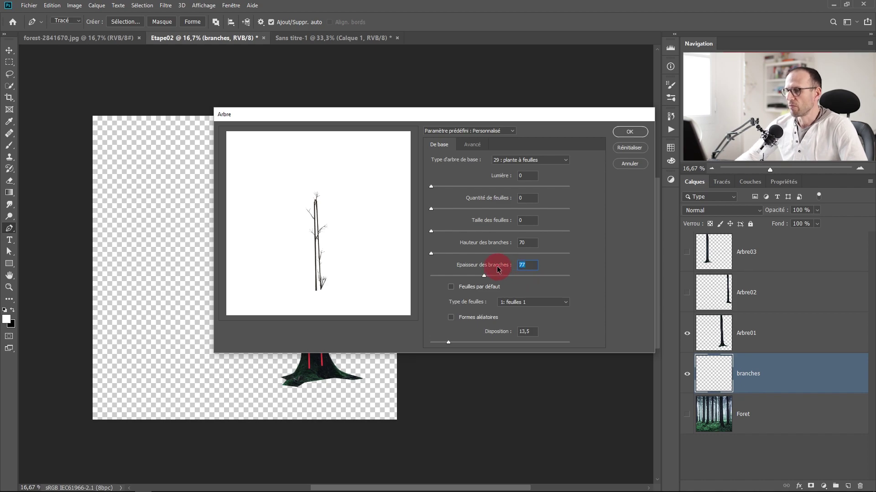
key(Tab)
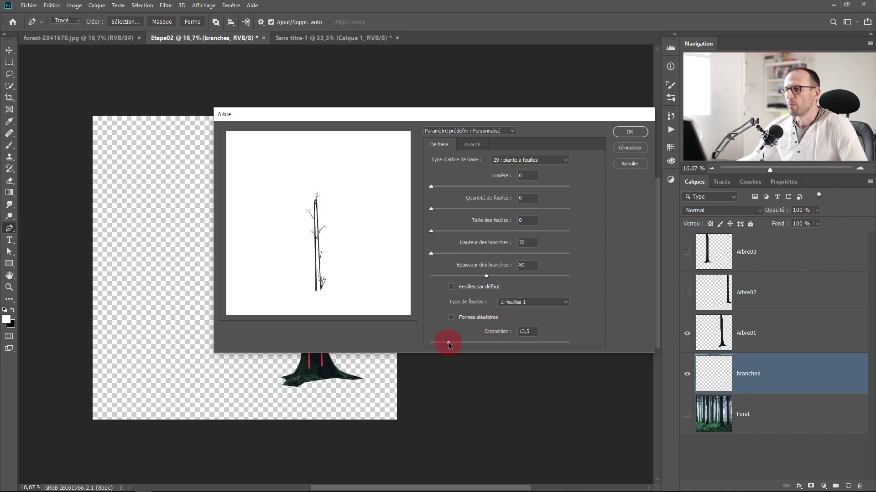
drag(448, 342, 450, 343)
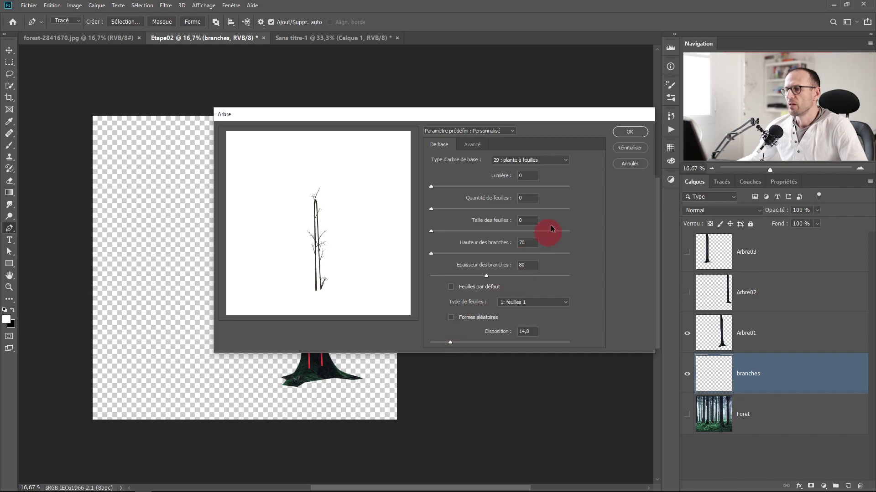
click(624, 133)
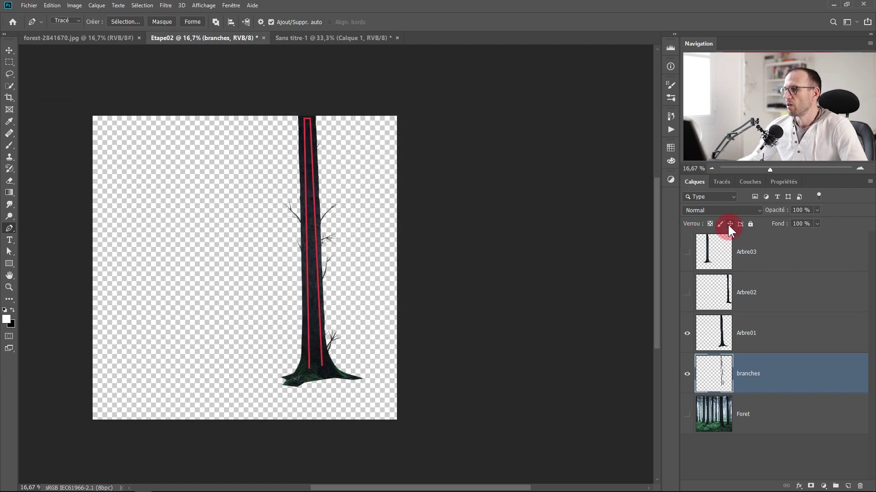
- Deselect the work path to hide its outline and return to the layer list
click(725, 180)
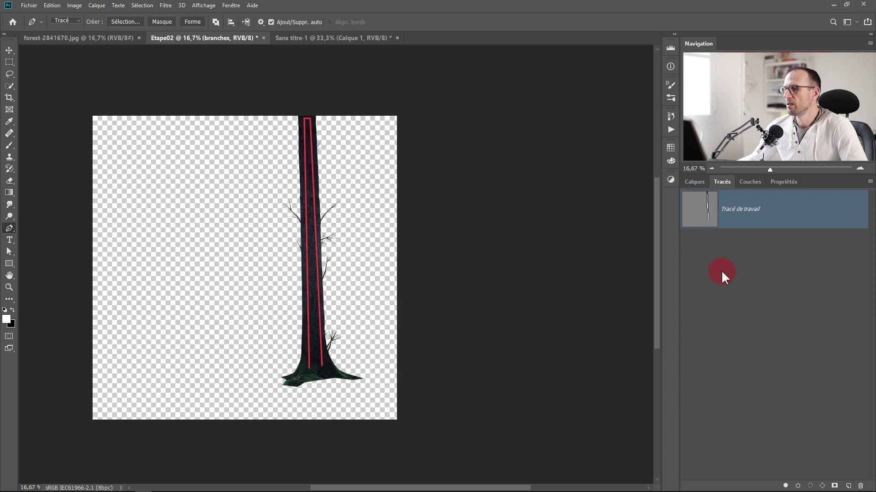
click(735, 274)
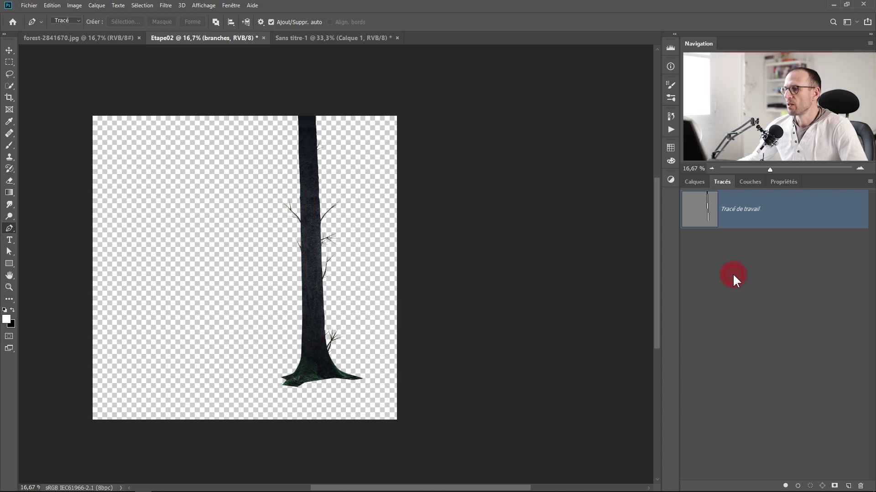
click(700, 183)
- Examine the generated branches up close and compare them with the real branches on the Foret layer
ctrl+click(348, 278)
ctrl+click(348, 278)
ctrl+click(348, 278)
drag(349, 234, 425, 336)
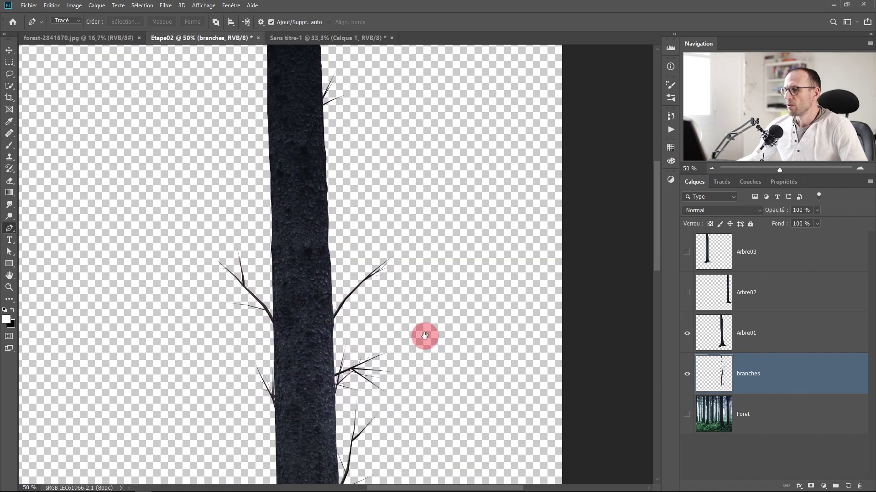
alt+click(687, 414)
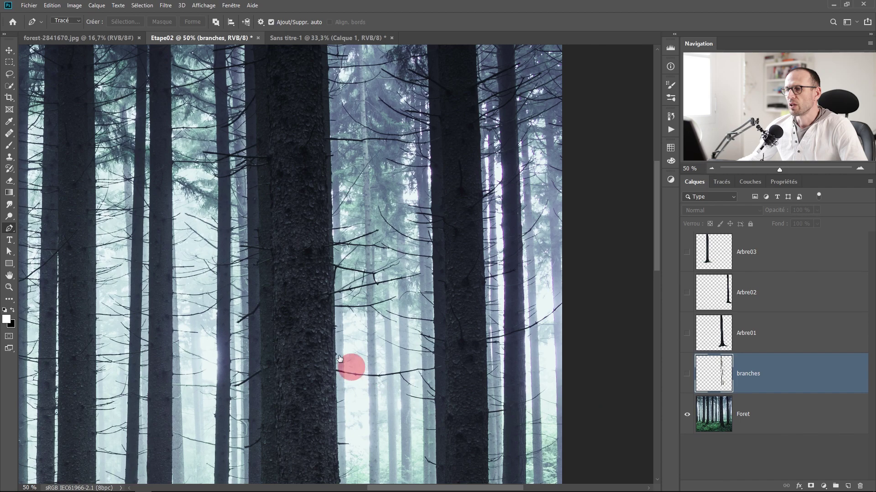
drag(199, 216, 401, 215)
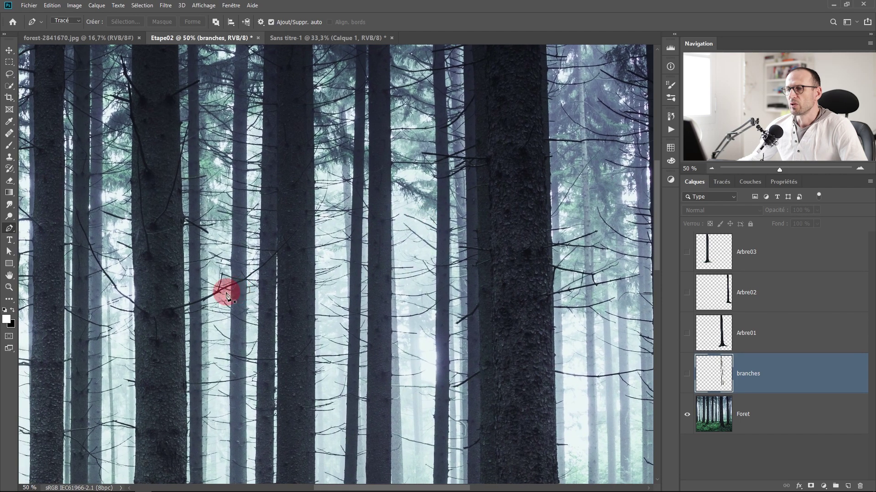
alt+click(686, 426)
drag(510, 366, 322, 240)
drag(350, 276, 327, 324)
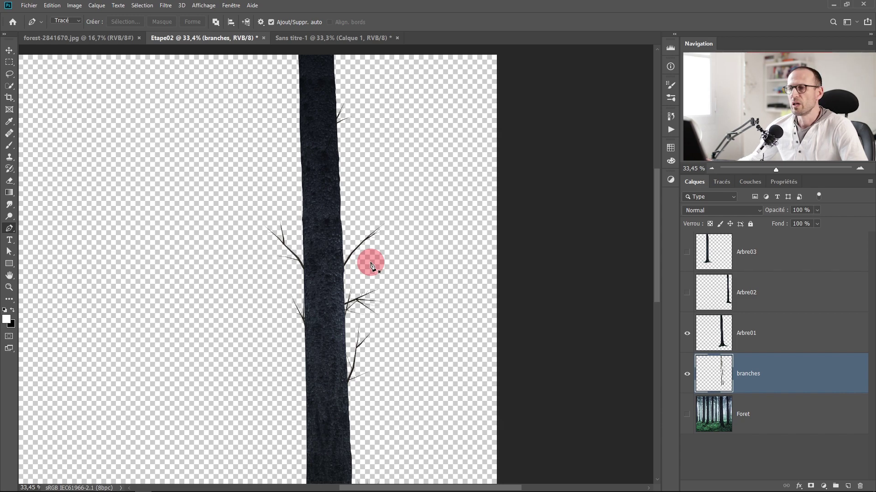
drag(369, 266, 364, 205)
scroll(363, 205, down, 1)
drag(356, 239, 372, 271)
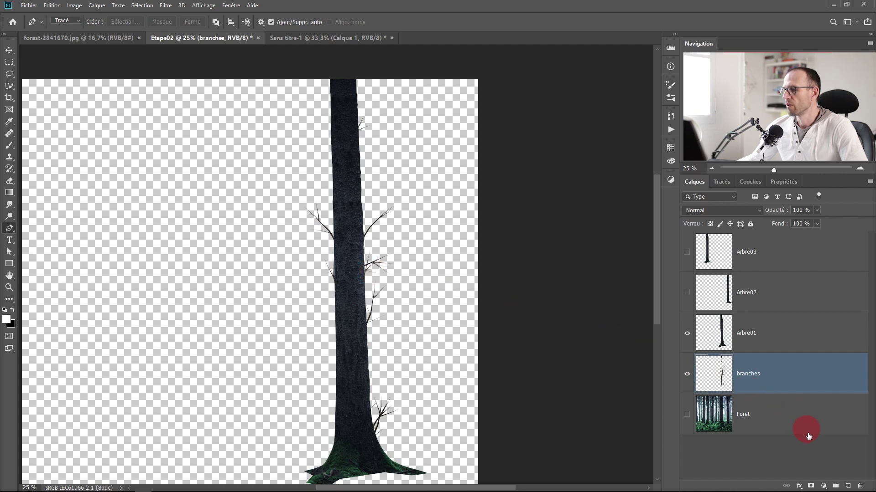
- Add a new layer above branches and draw a curved open Pen path in the empty area beside the Arbre01 trunk
click(847, 487)
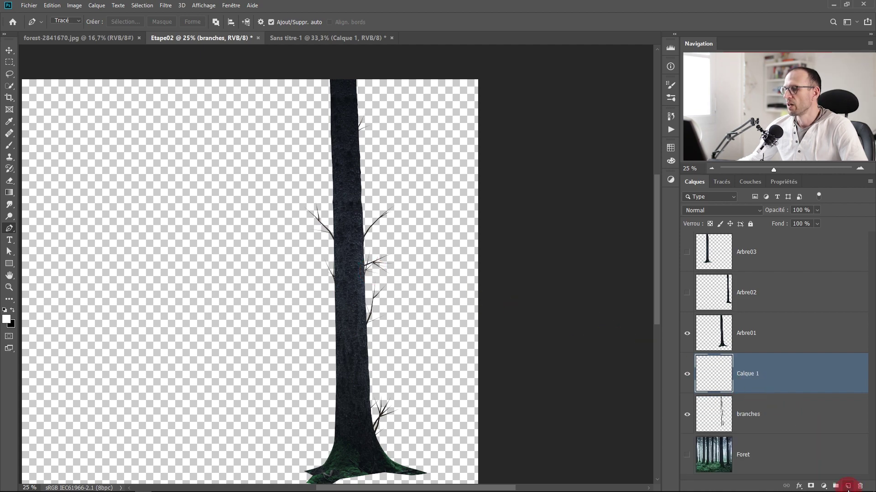
click(189, 409)
click(191, 427)
drag(170, 278, 149, 224)
drag(133, 157, 146, 125)
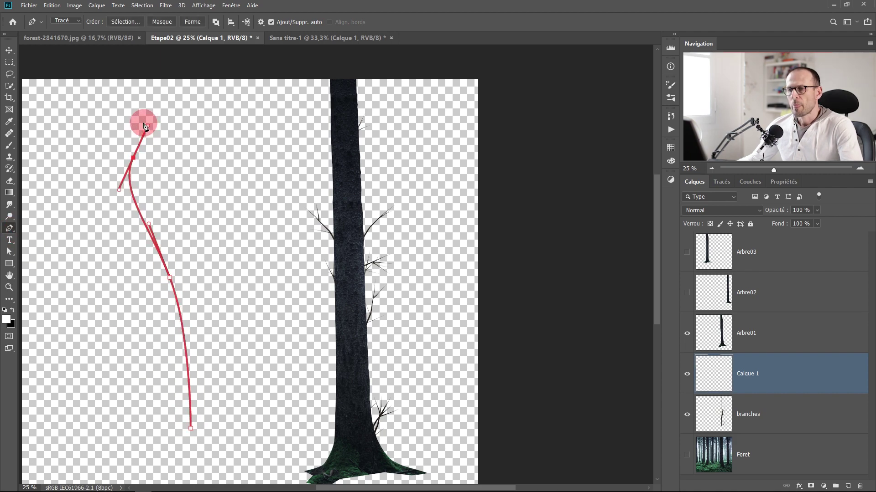
ctrl+click(261, 73)
- Render a test tree along the curved path with the Arbre filter on Calque 1
click(170, 6)
click(173, 14)
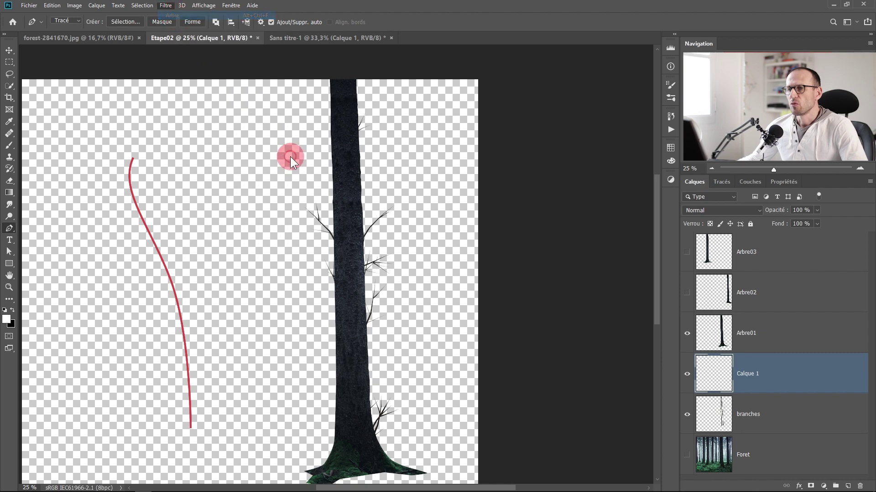
drag(245, 195, 266, 181)
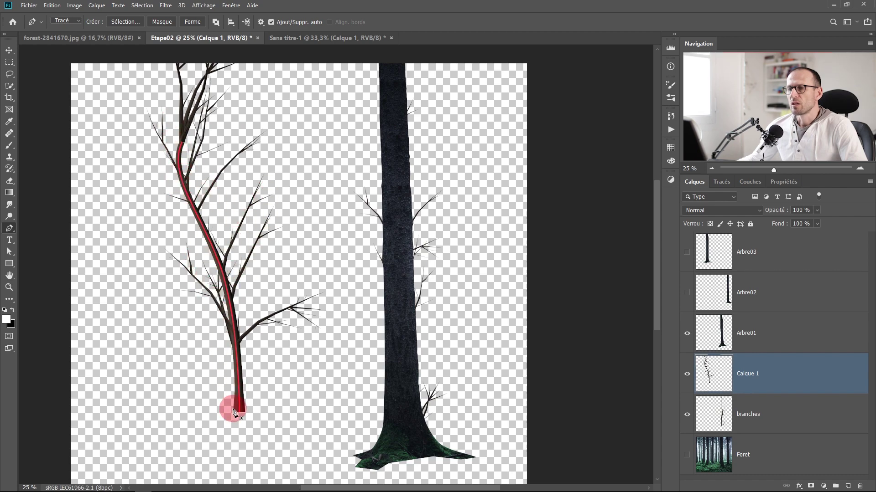
drag(283, 264, 276, 302)
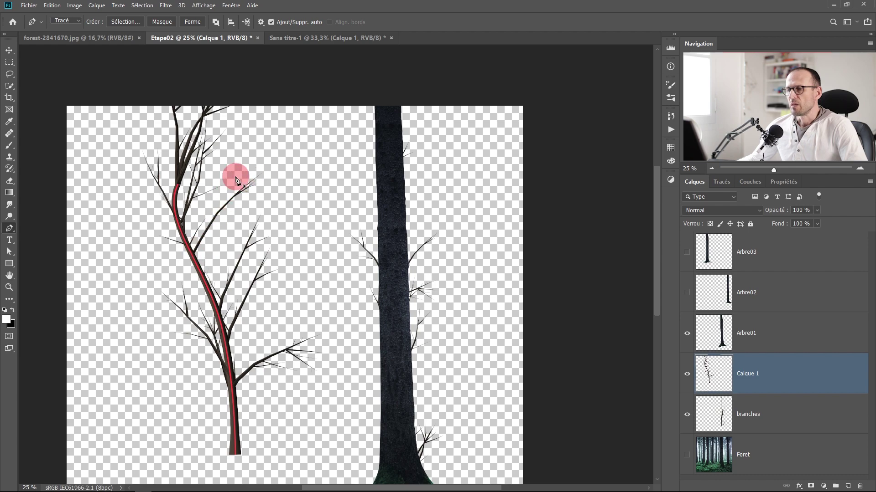
- Hide Calque 1 and the Arbre01 trunk to examine the full rendering on the branches layer
click(688, 376)
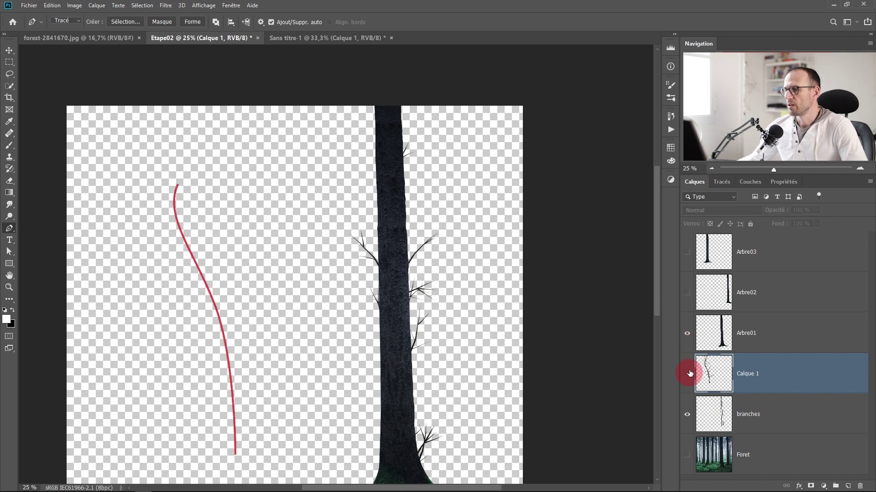
click(685, 337)
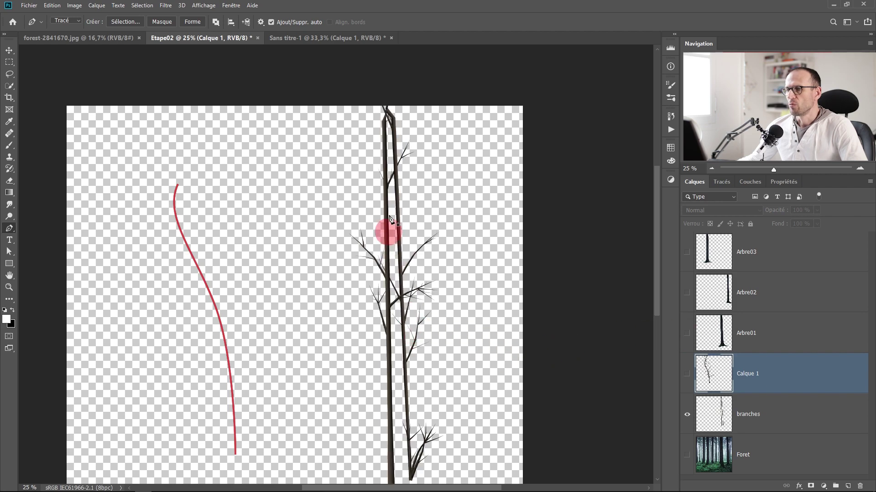
drag(405, 377, 397, 263)
drag(374, 110, 365, 211)
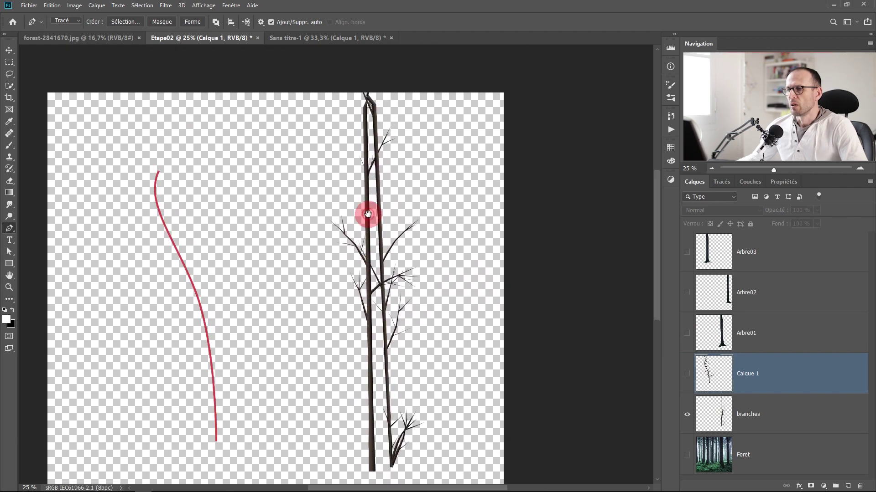
drag(357, 98, 382, 161)
- Undo the test tree with its path and layer, and show the Arbre01 trunk again
click(400, 299)
key(ctrl+z)
click(394, 274)
key(ctrl+z)
key(ctrl+z)
click(376, 274)
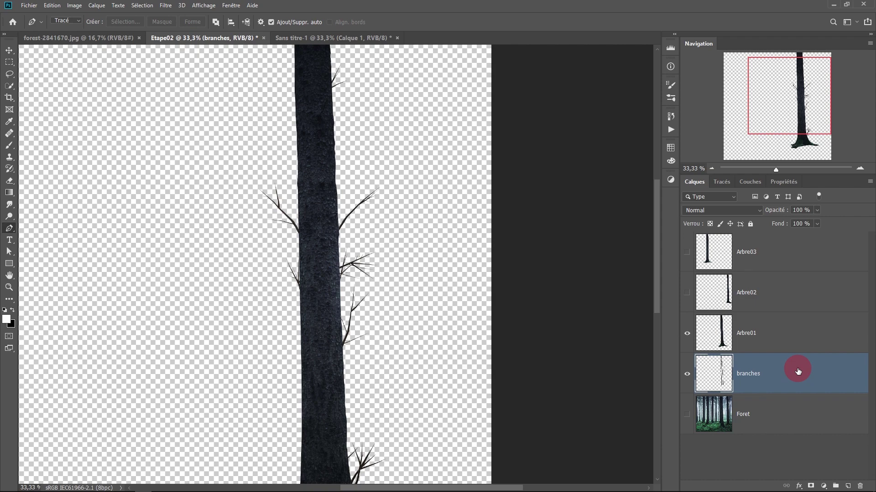
- Group the Arbre01 and branches layers and name the group Arbre01
click(774, 333)
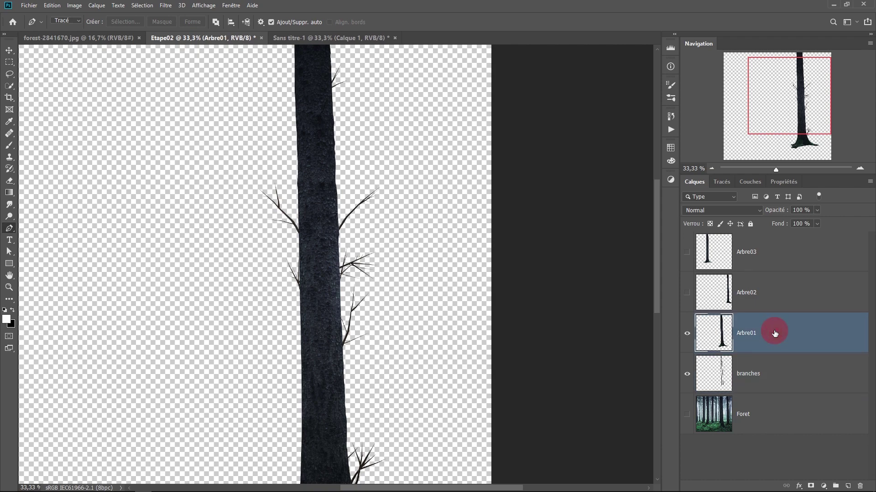
shift+click(779, 368)
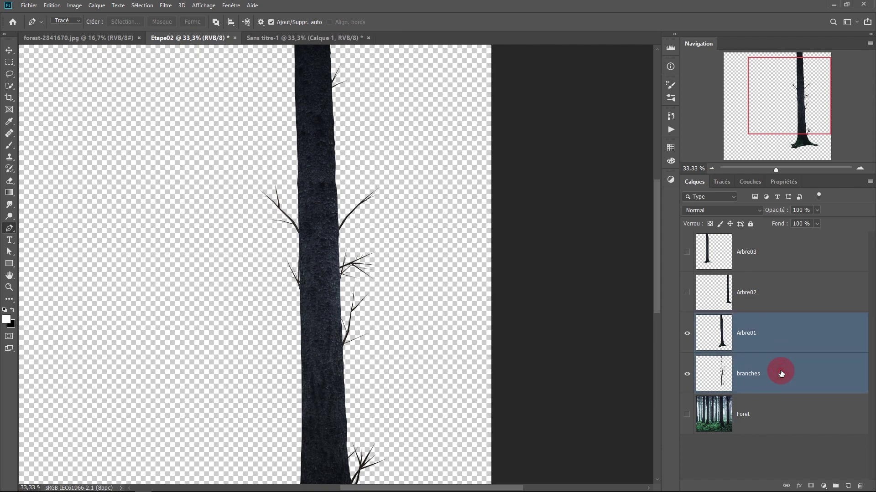
key(ctrl+g)
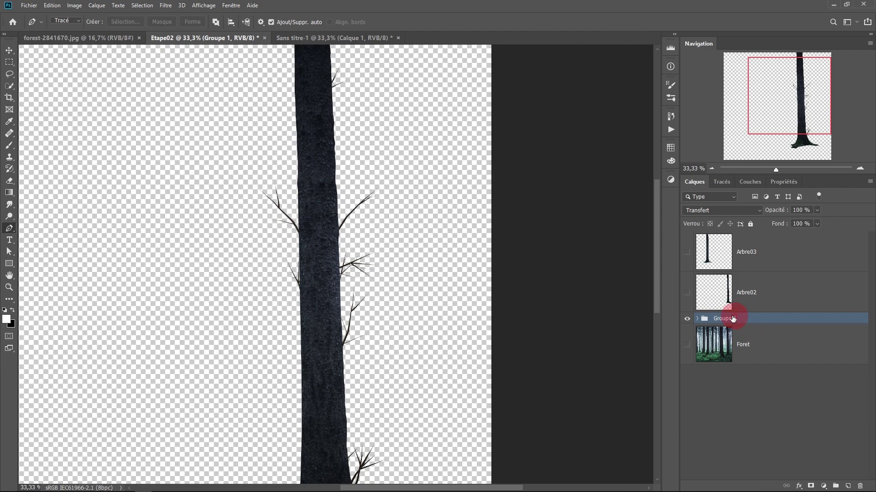
double_click(723, 319)
text(Arbre01)
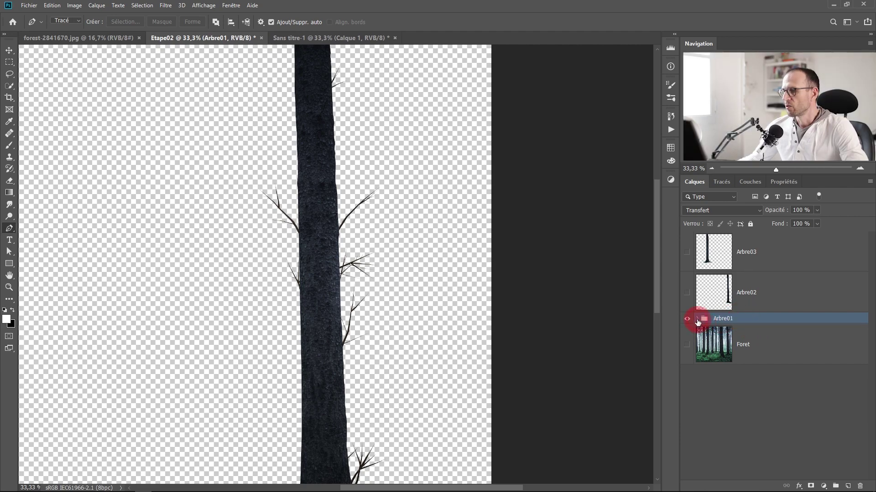
- Expand the Arbre01 group and set its blend mode to Normal
click(696, 319)
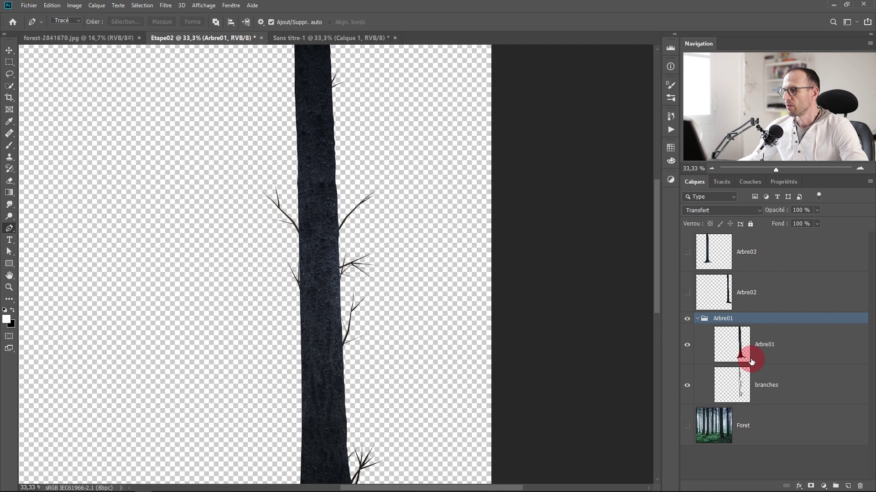
click(761, 319)
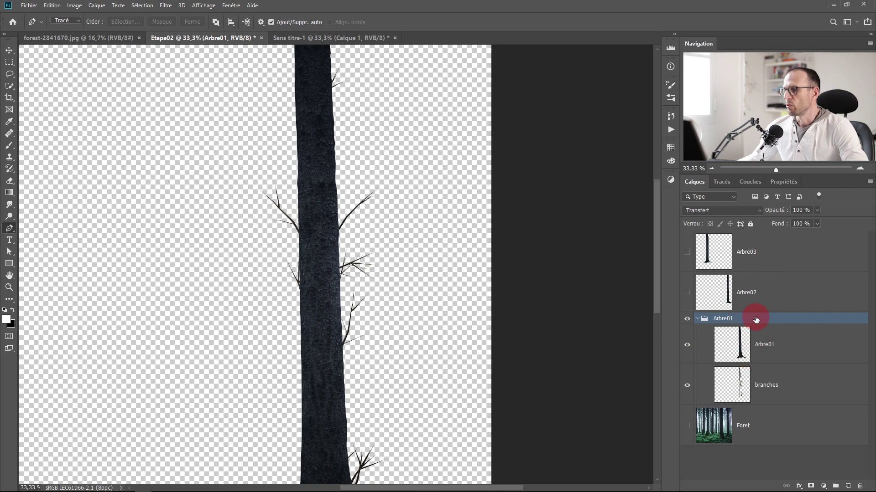
click(704, 211)
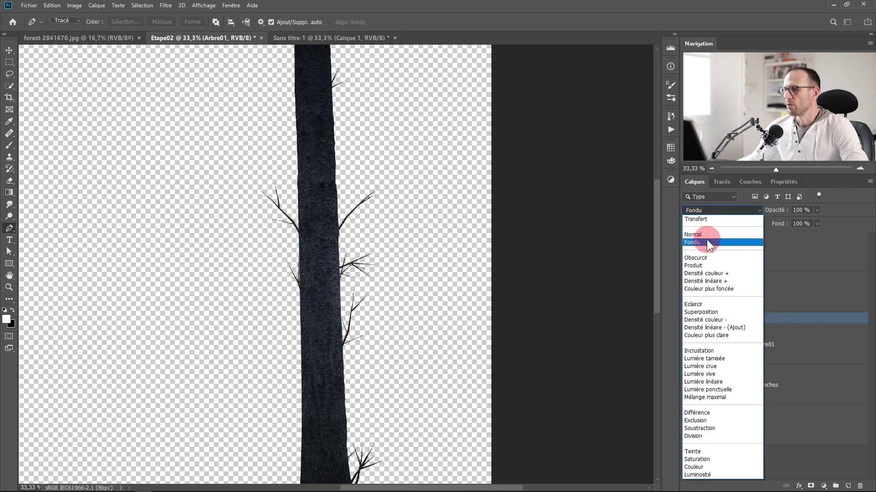
click(704, 236)
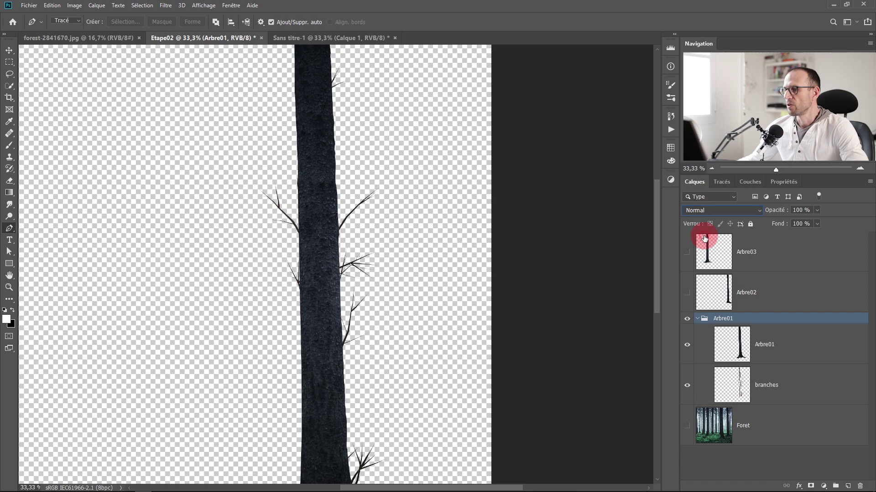
- Examine up close how the branches' color compares with the bark where they meet the trunk
ctrl+click(424, 344)
ctrl+click(424, 344)
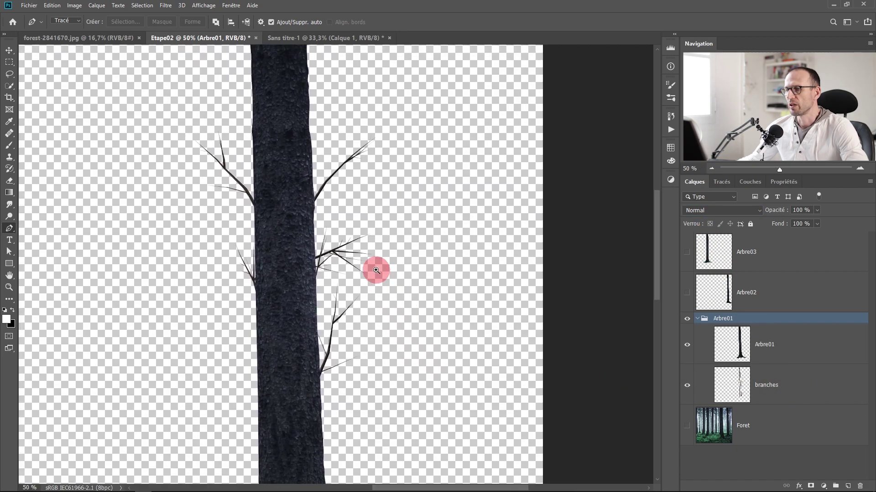
ctrl+click(376, 270)
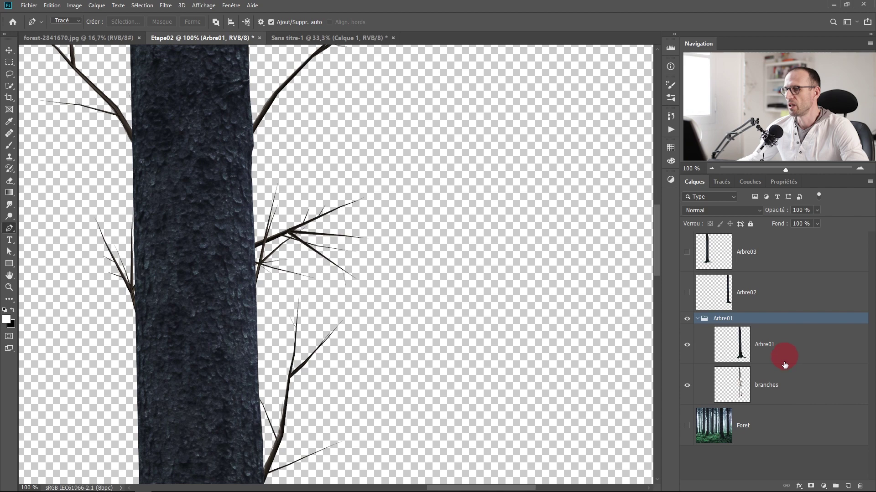
ctrl+click(274, 268)
ctrl+click(328, 312)
drag(328, 312, 363, 355)
ctrl+click(313, 289)
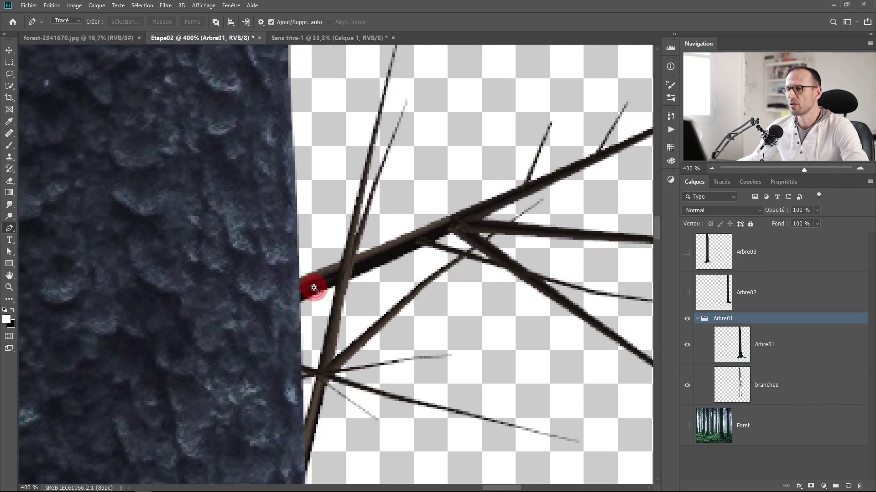
drag(289, 275, 434, 354)
- Add a colorized Teinte/Saturation adjustment above the branches layer with Teinte 206 and Saturation 16
click(821, 391)
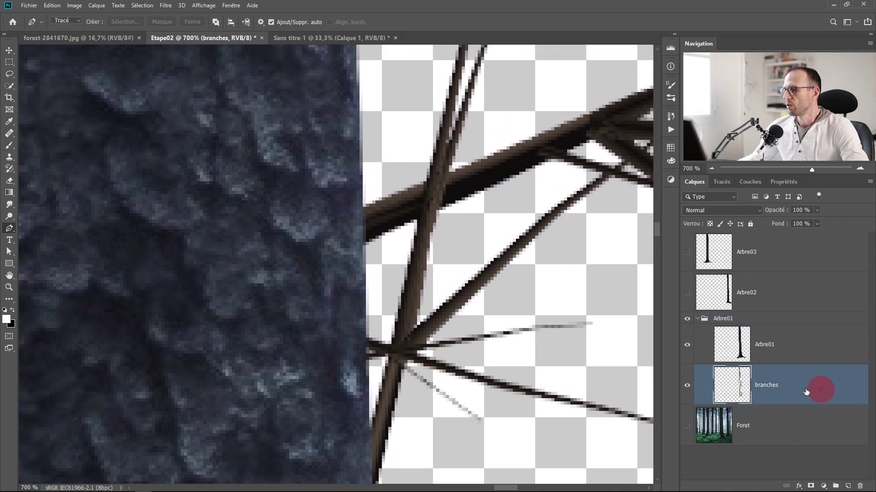
click(824, 487)
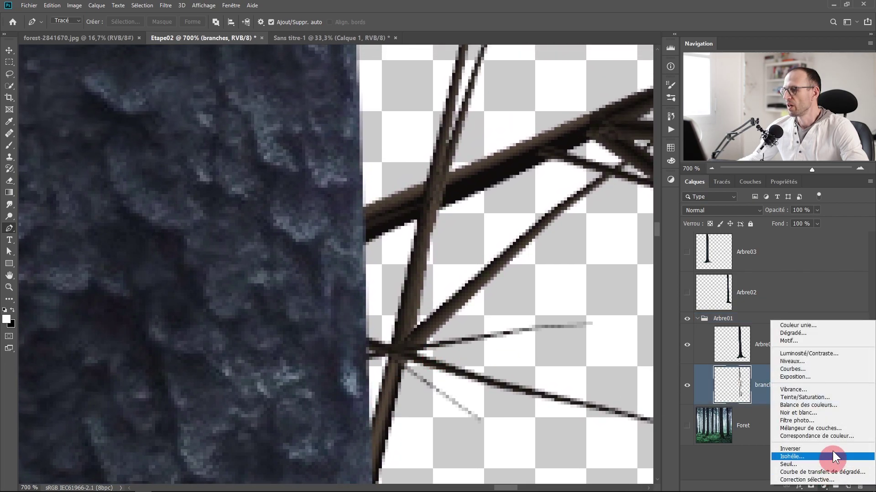
click(816, 398)
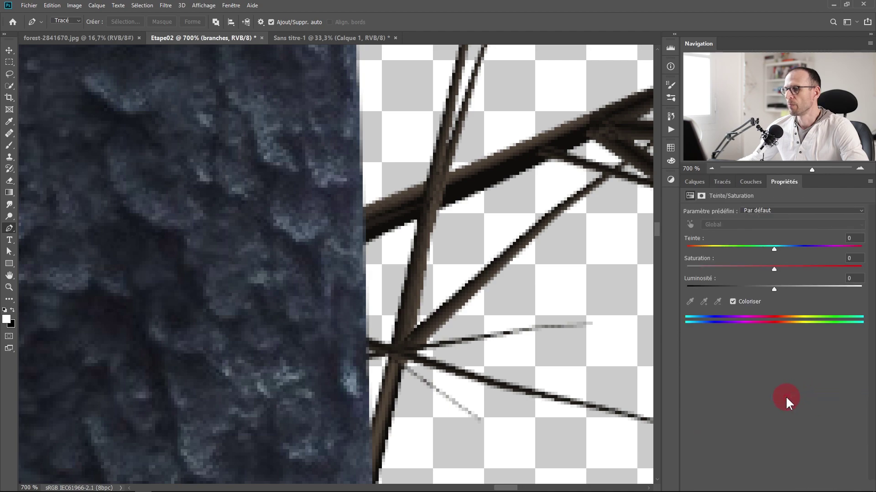
click(736, 301)
mouse_move(793, 250)
mouse_down()
mouse_move(805, 247)
mouse_move(787, 247)
mouse_up()
scroll(390, 256, down, 2)
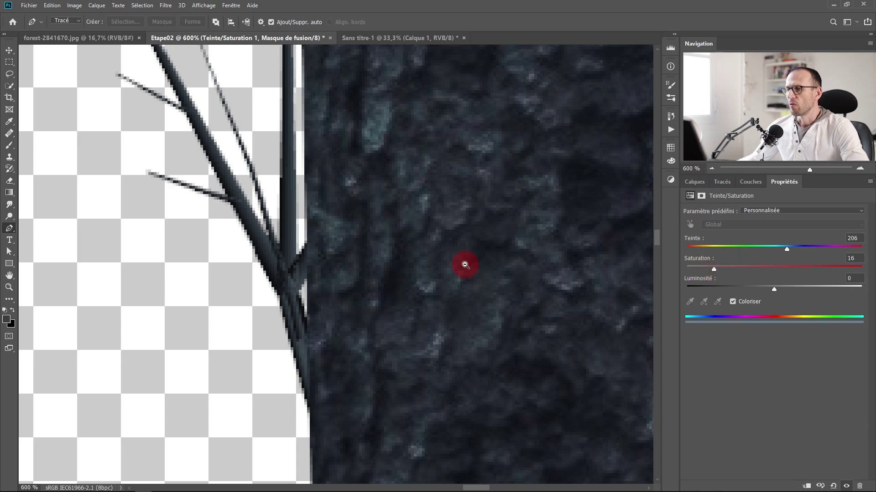
scroll(465, 265, down, 4)
drag(484, 257, 309, 291)
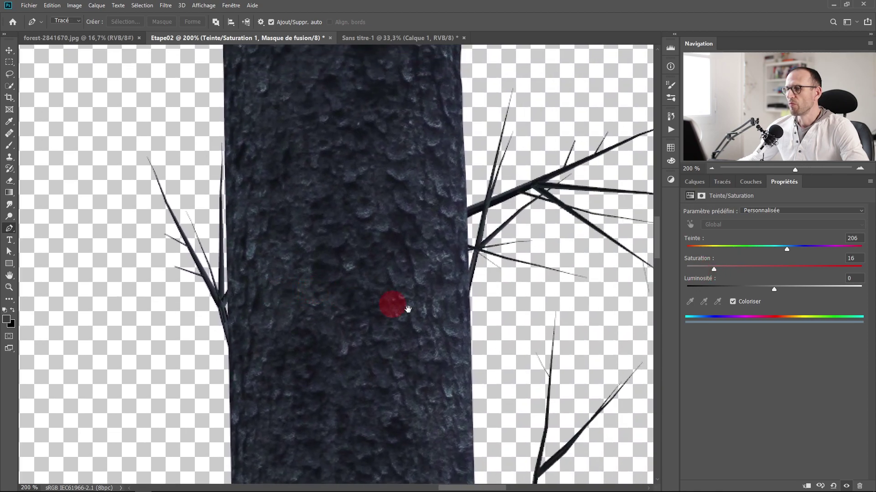
scroll(431, 310, down, 3)
scroll(439, 316, down, 1)
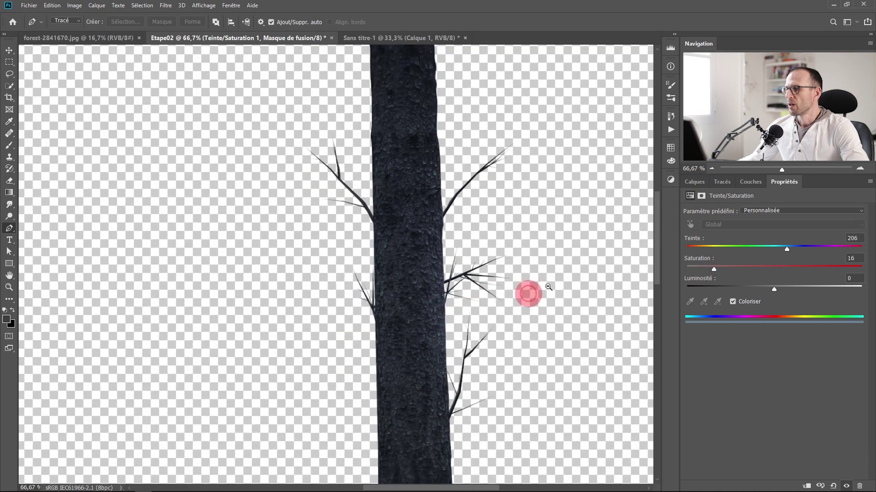
- Return to the layer list and collapse the Arbre01 group
click(696, 181)
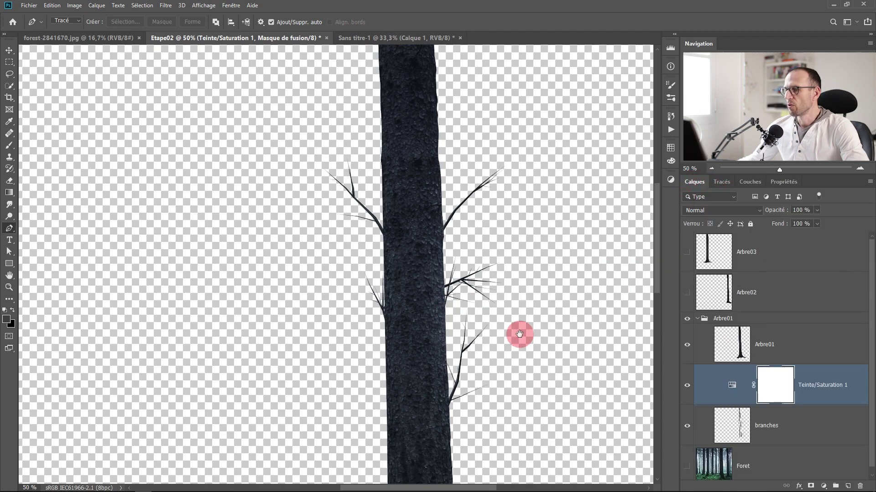
scroll(518, 333, down, 1)
click(696, 319)
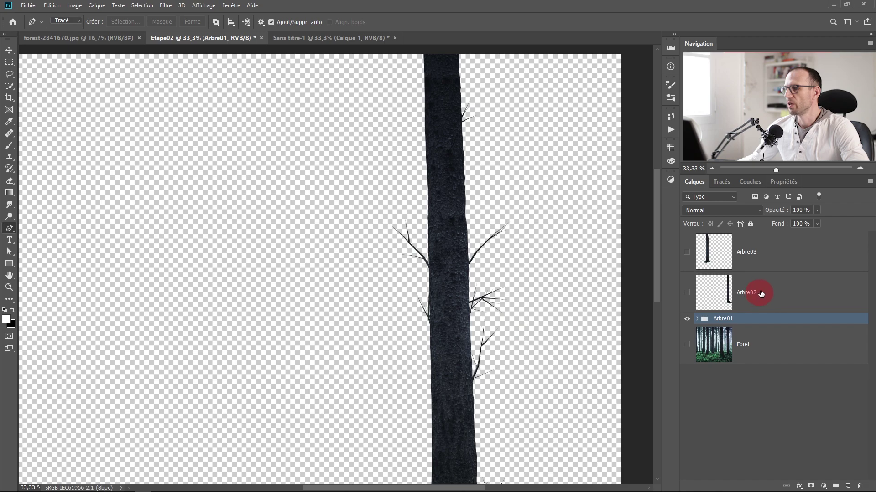
scroll(504, 280, down, 1)
scroll(422, 246, down, 1)
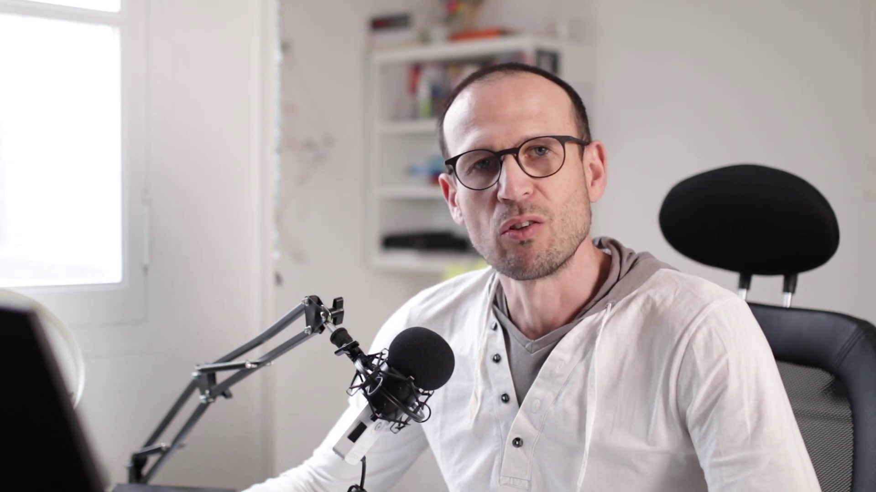
- Expand the Arbre03 group to check its contents and collapse it again
click(698, 241)
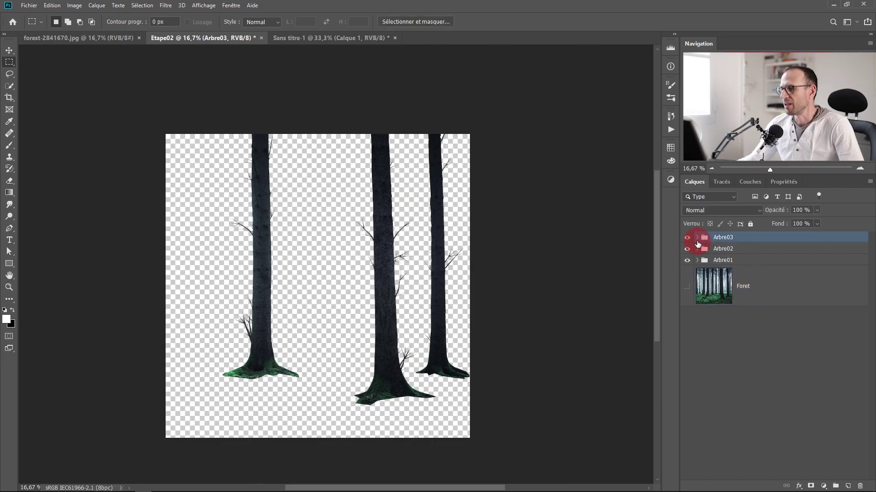
click(697, 242)
click(697, 238)
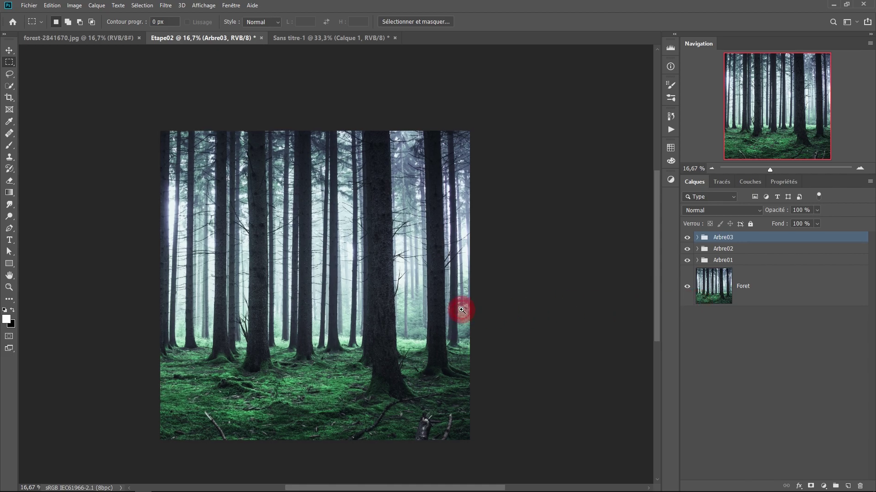
- Show the Foret layer and lower its opacity to 89 % so the three cut-out trees stand out
scroll(461, 308, up, 1)
drag(448, 306, 494, 318)
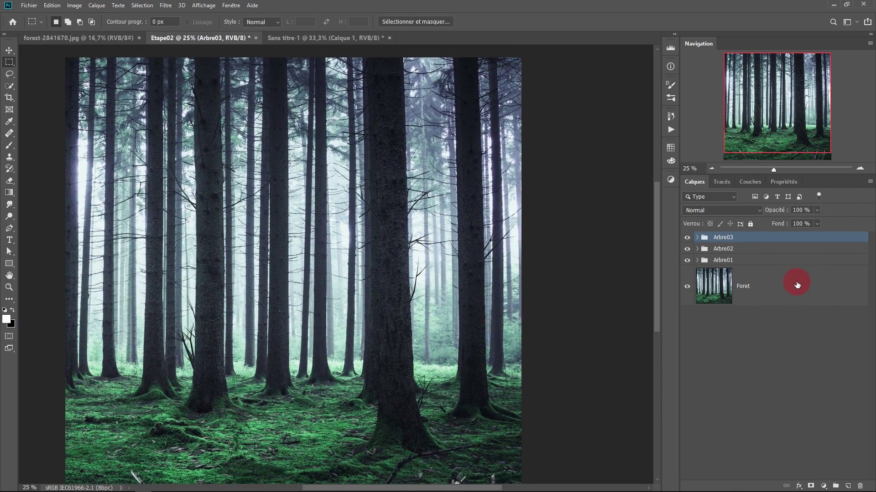
click(797, 285)
mouse_move(776, 213)
mouse_down()
mouse_move(763, 214)
mouse_move(774, 214)
mouse_up()
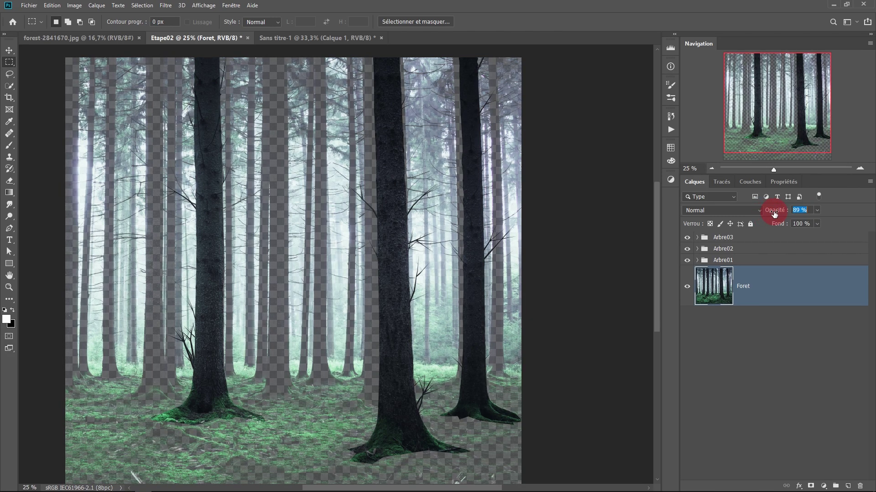
- Activate the Move tool with automatic selection set to Groupe and select the Arbre02 group
scroll(512, 327, up, 1)
drag(472, 323, 568, 258)
mouse_move(440, 245)
mouse_down()
mouse_move(479, 239)
mouse_move(461, 248)
mouse_move(518, 251)
mouse_move(450, 255)
mouse_up()
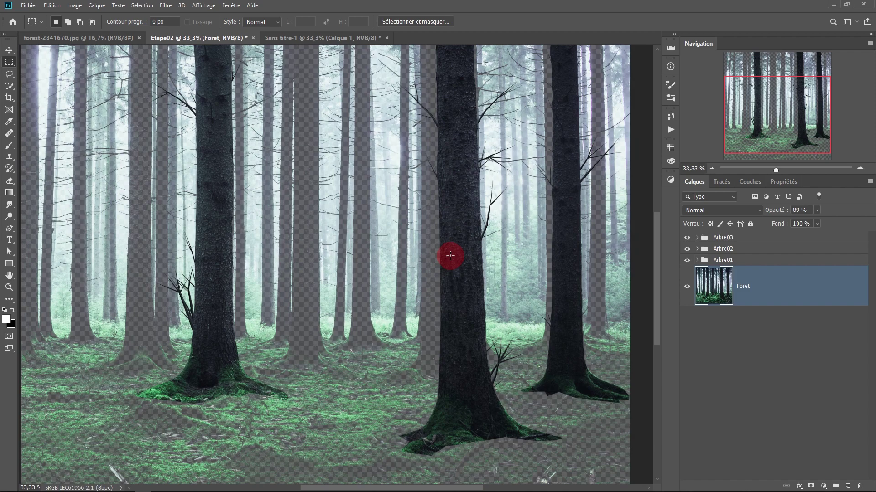
click(9, 50)
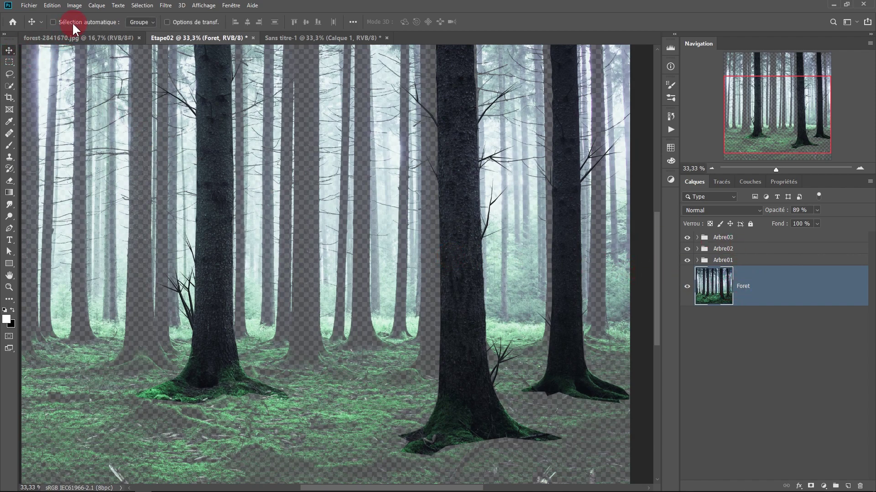
click(136, 30)
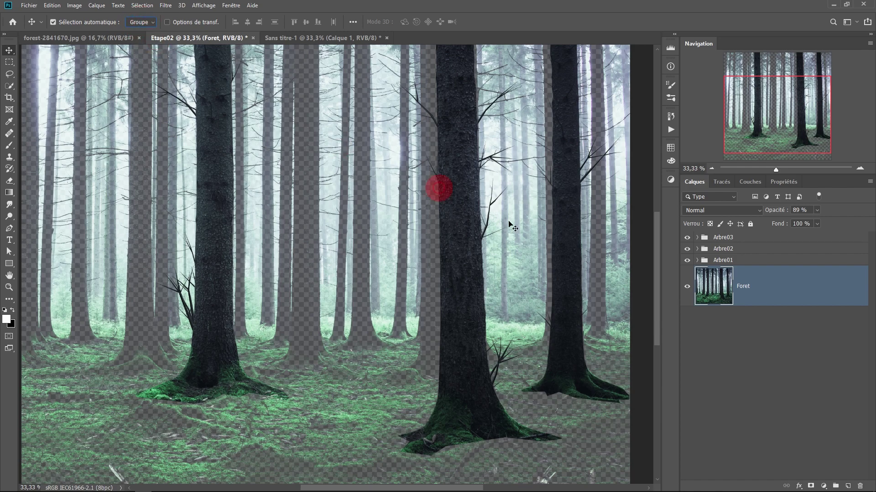
click(568, 245)
click(737, 250)
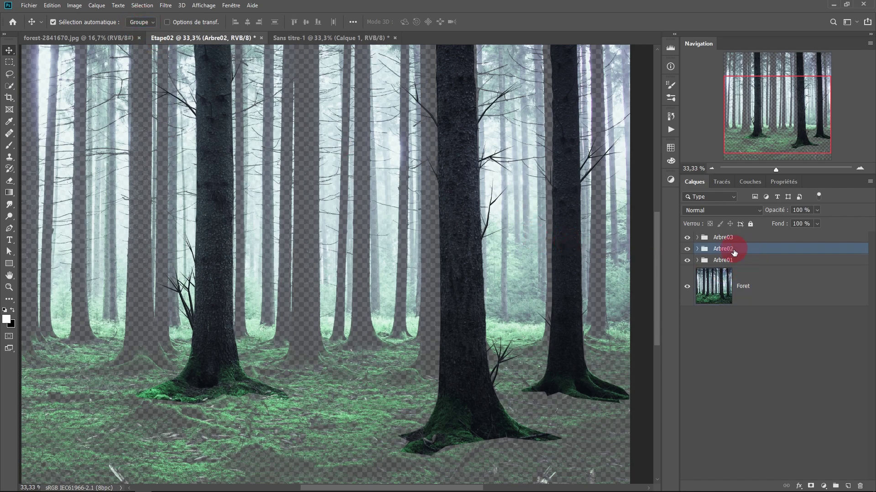
- Duplicate the Arbre02 tree group and place the copy just left of the Arbre01 tree
drag(400, 352, 430, 346)
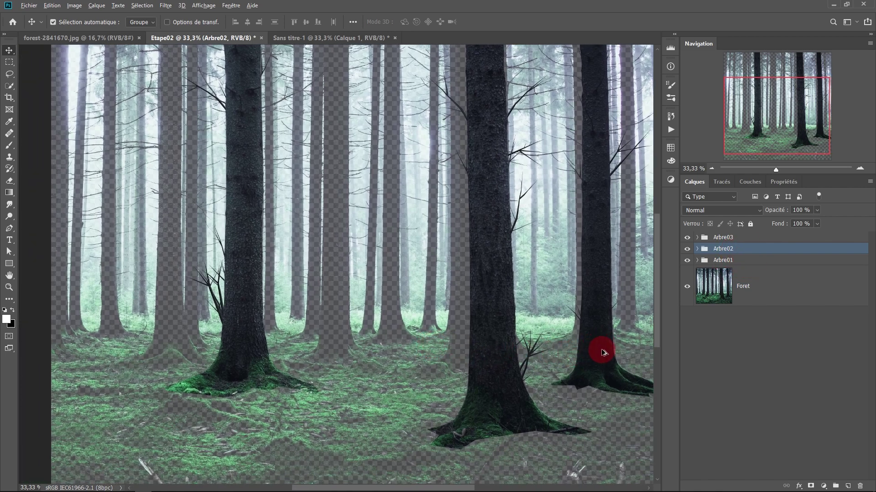
drag(602, 351, 176, 327)
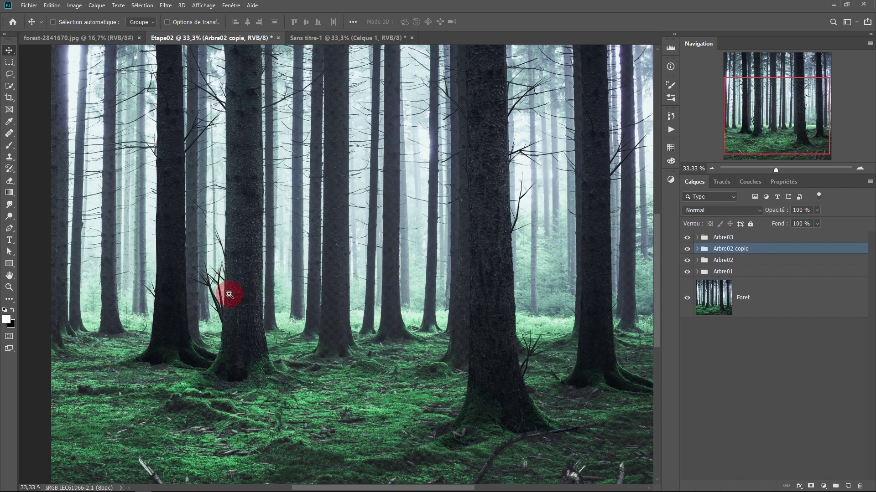
drag(228, 295, 283, 388)
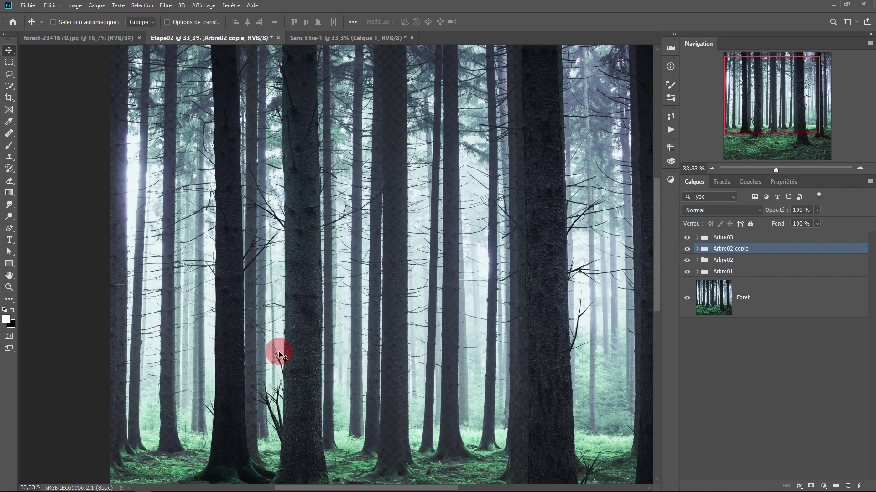
- Scale the Arbre02 copy down slightly with Free Transform, using its base as the reference point
key(ctrl+t)
scroll(274, 239, down, 1)
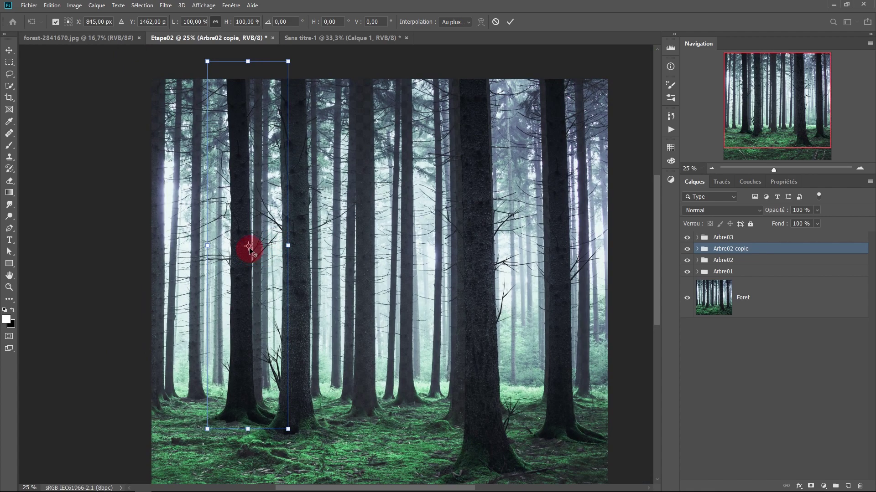
drag(248, 247, 248, 429)
drag(288, 63, 269, 79)
double_click(228, 178)
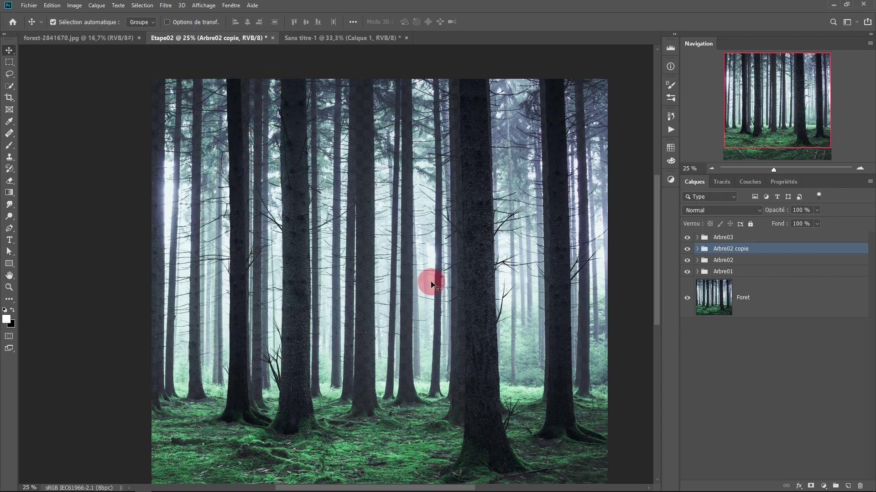
- Hide the Foret layer to check the duplicated trees on their own and show it again
click(784, 329)
key(ctrl+plus)
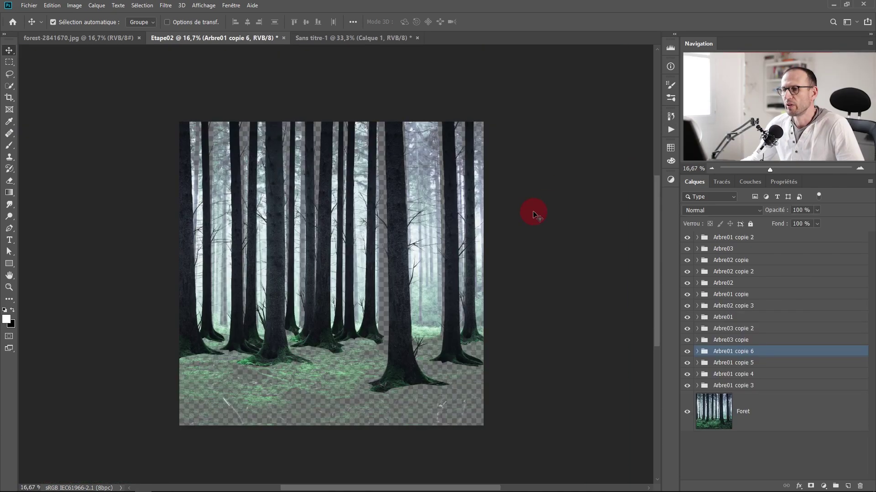
click(686, 411)
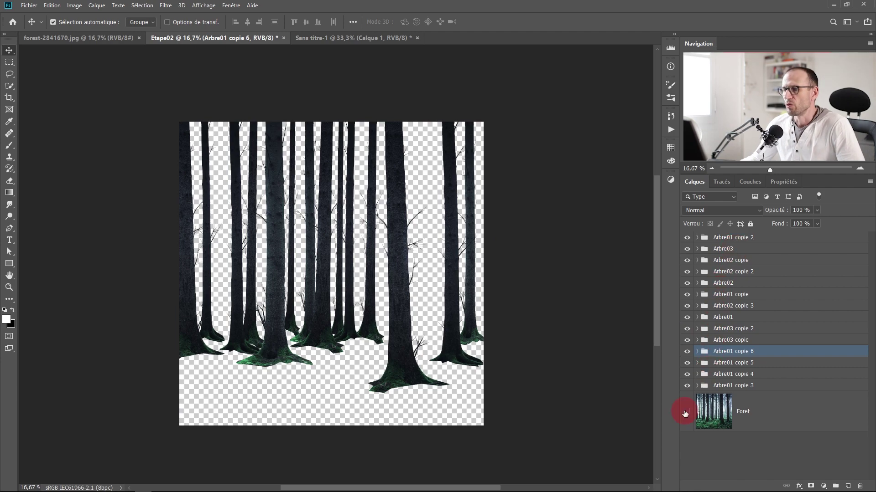
click(686, 412)
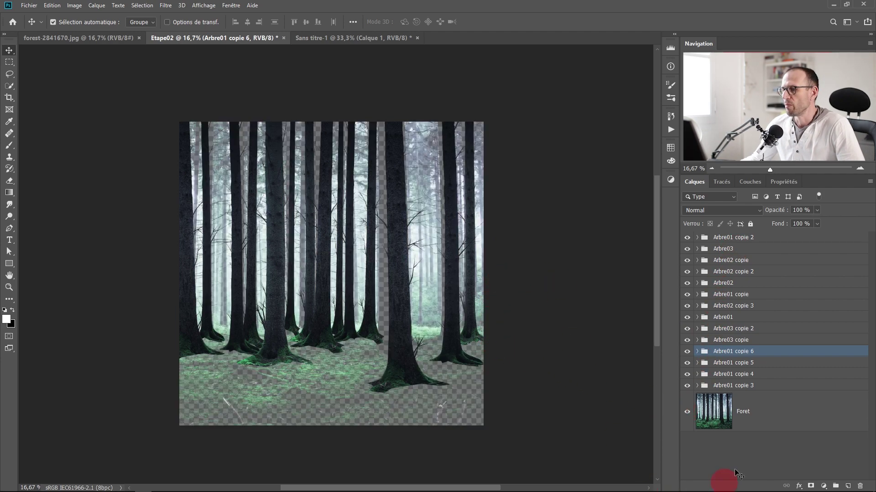
- Select the Foret layer and restore its opacity to 100 %
scroll(404, 336, up, 1)
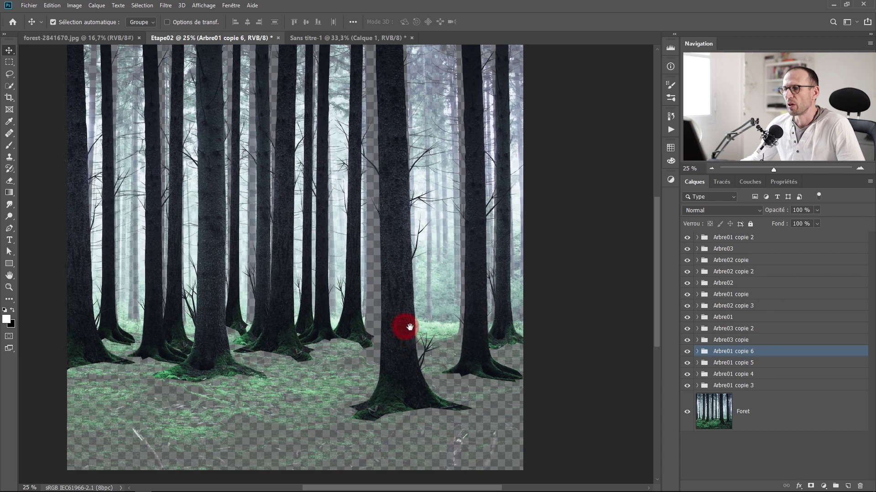
drag(401, 325, 453, 355)
click(781, 420)
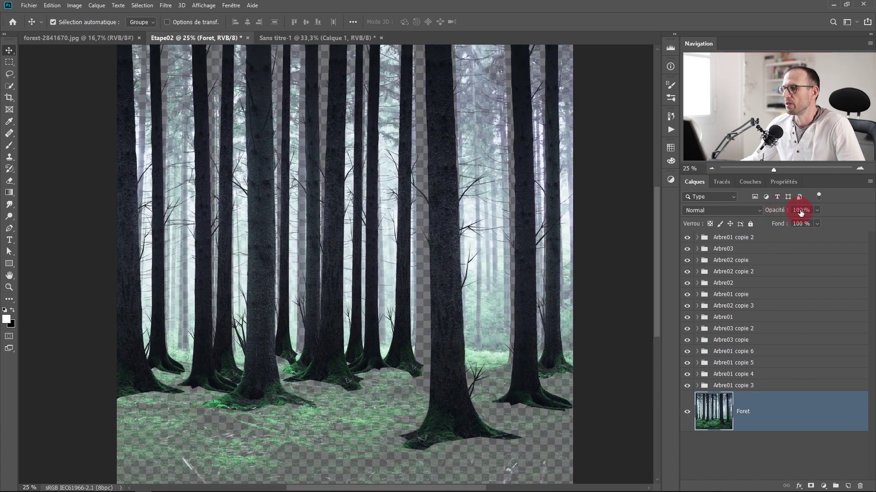
key(Return)
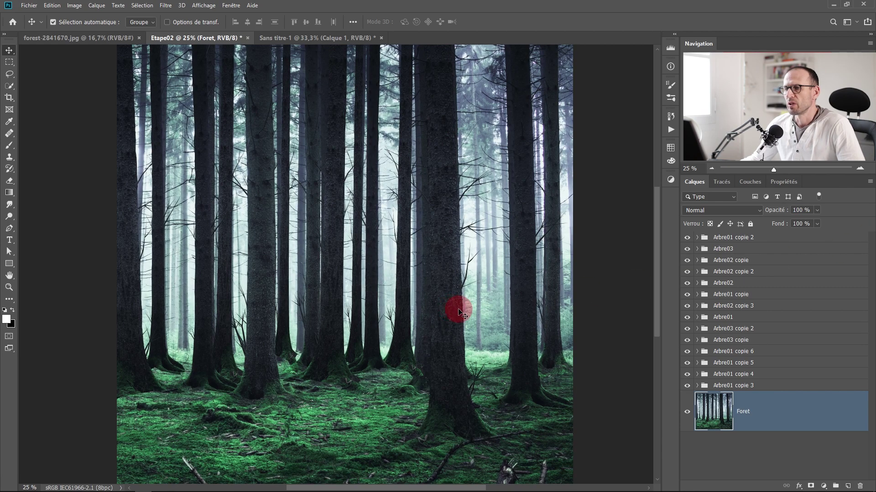
- Lasso the whole upper part of the Foret layer, down to the line where the grass begins
mouse_move(460, 309)
mouse_down()
mouse_move(446, 342)
mouse_move(445, 319)
mouse_up()
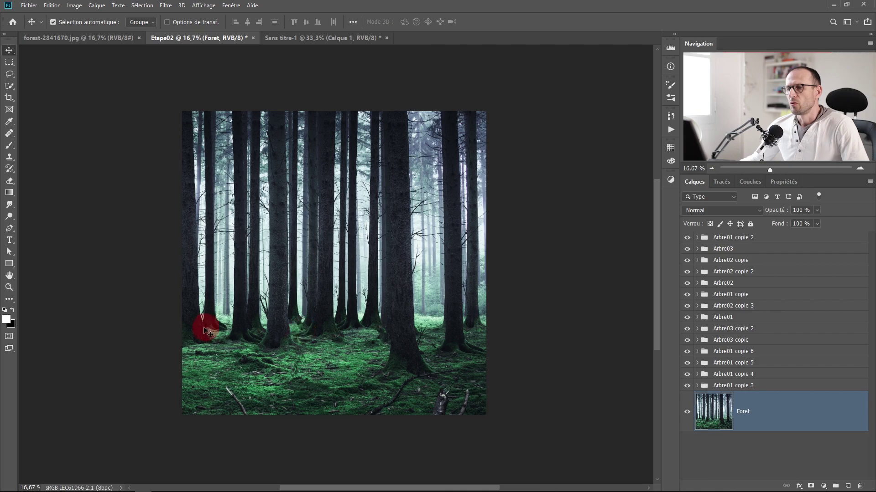
scroll(225, 318, up, 2)
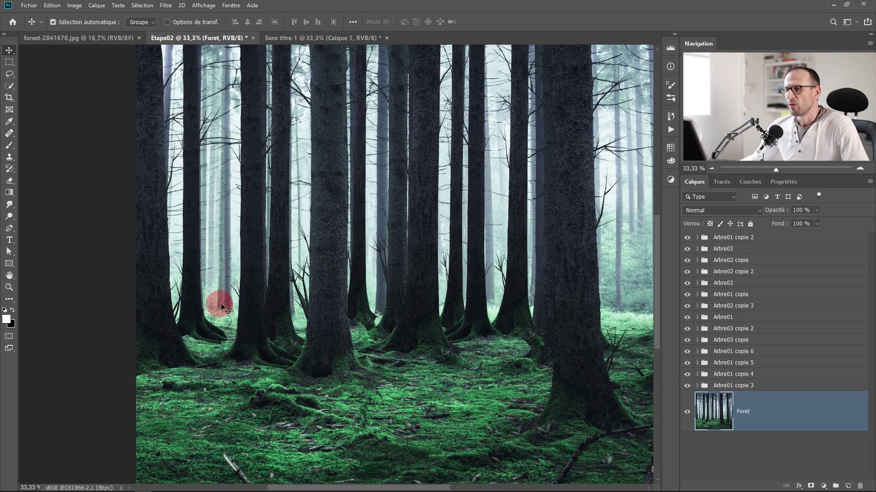
scroll(233, 296, down, 2)
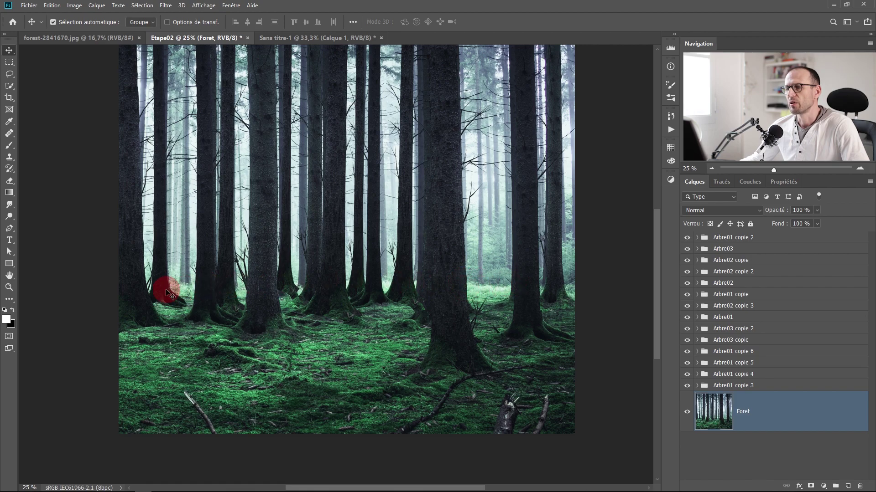
scroll(486, 309, down, 1)
drag(432, 316, 550, 371)
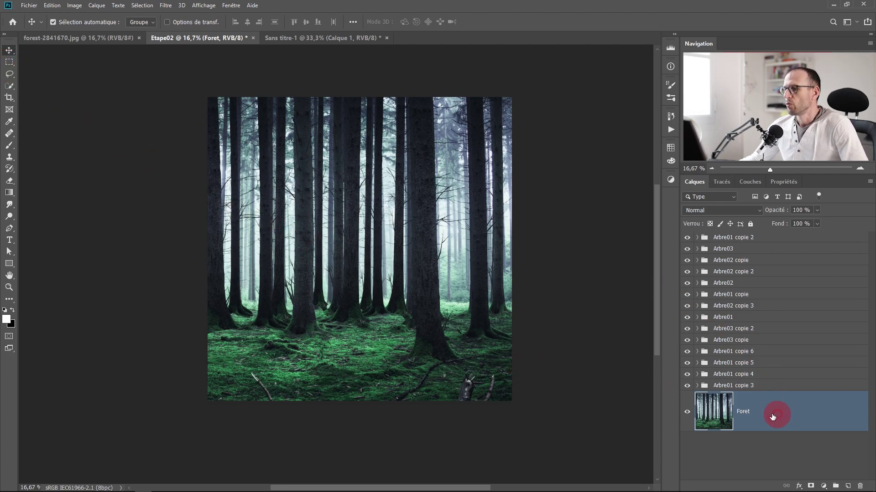
click(9, 73)
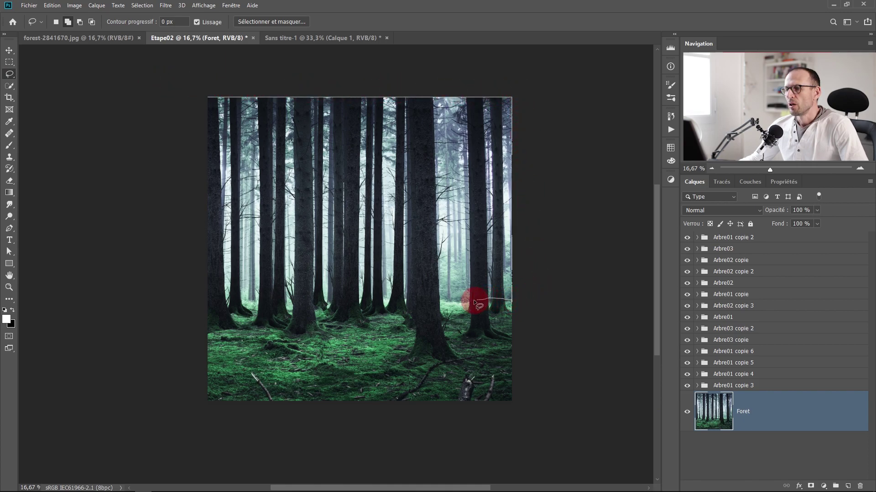
drag(274, 305, 229, 306)
drag(182, 142, 177, 98)
drag(433, 342, 502, 345)
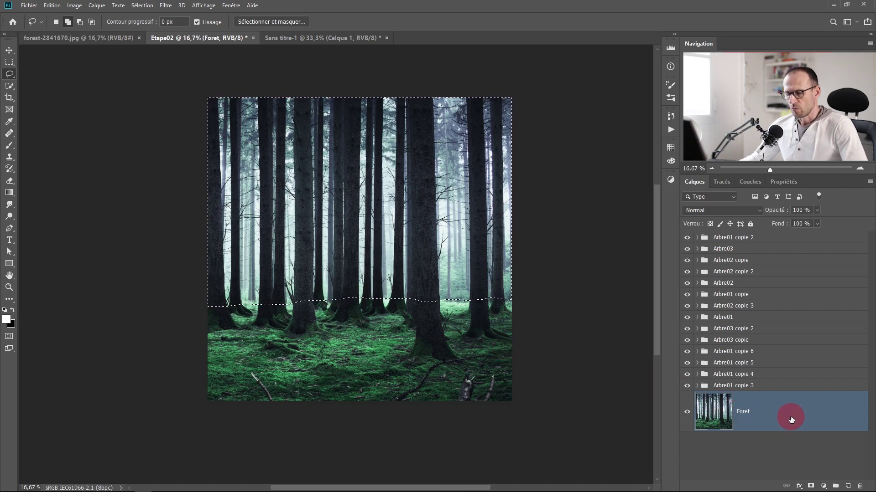
- Duplicate the Foret layer, delete the selected upper area from the copy and deselect
drag(789, 419, 847, 487)
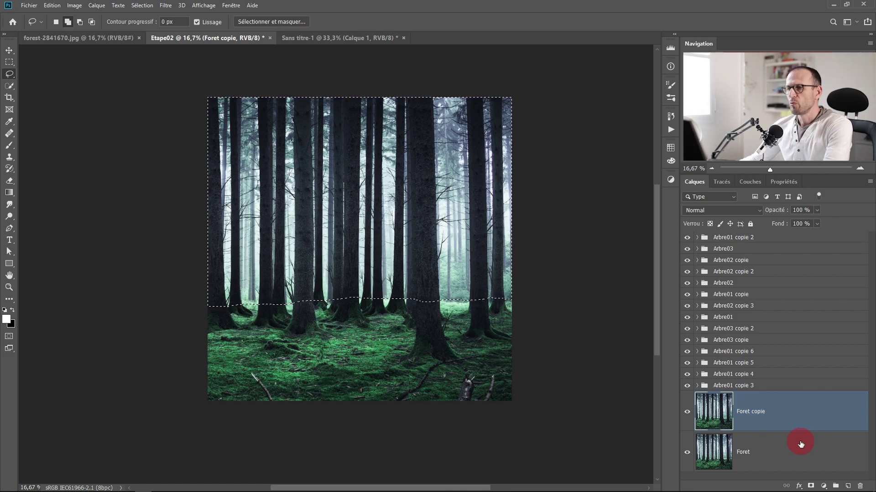
key(Delete)
key(ctrl+d)
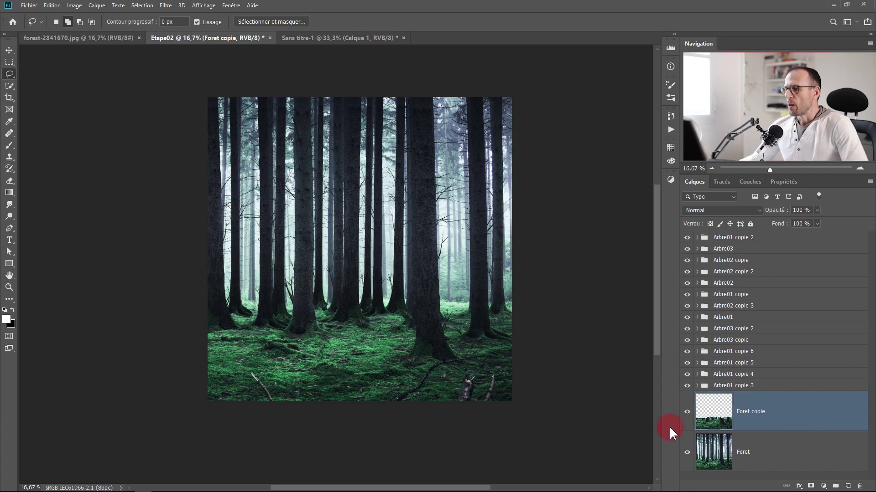
- Hide the original Foret layer and examine the leftover trunk bases along the cut edge of the ground
click(687, 455)
ctrl+click(468, 361)
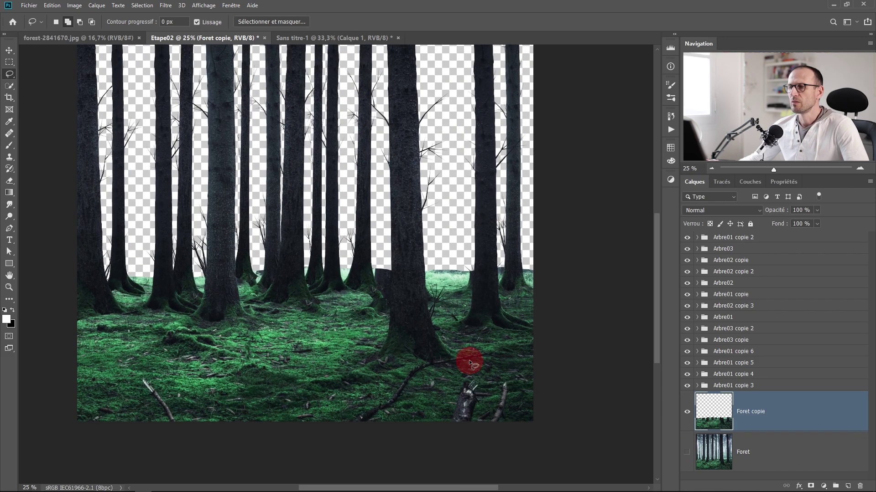
ctrl+click(372, 293)
ctrl+click(383, 293)
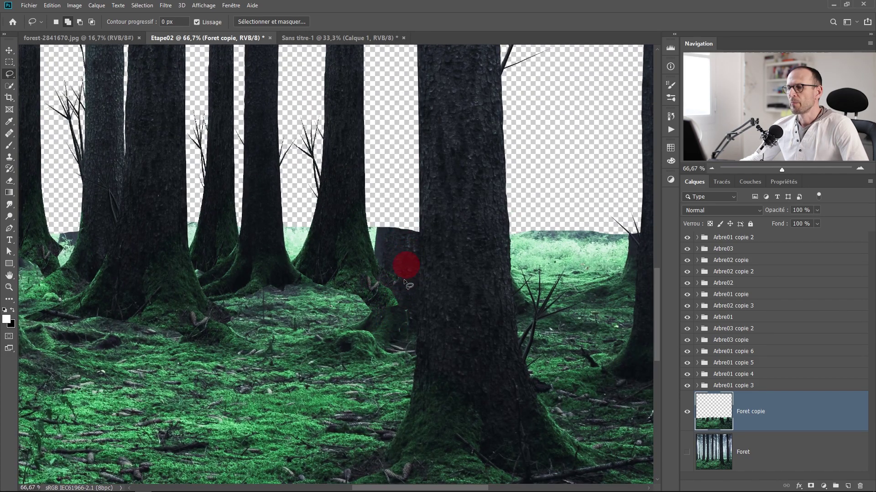
alt+click(414, 300)
alt+click(414, 301)
alt+click(415, 300)
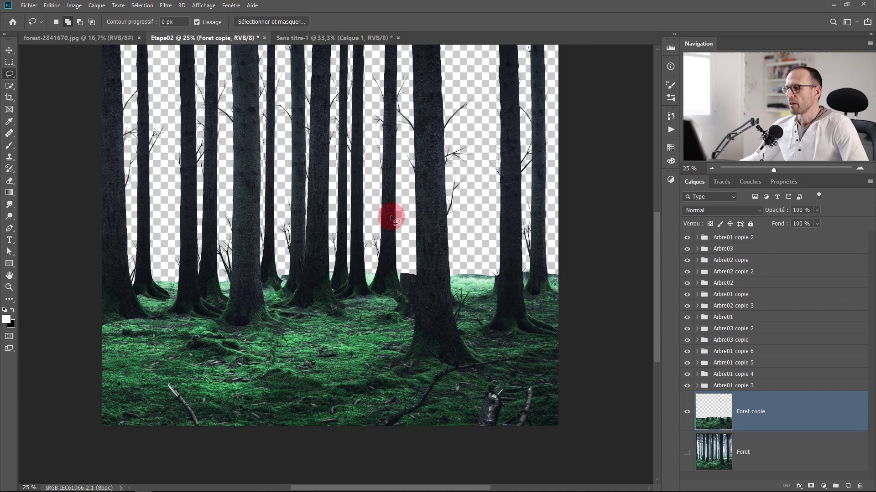
alt+click(438, 253)
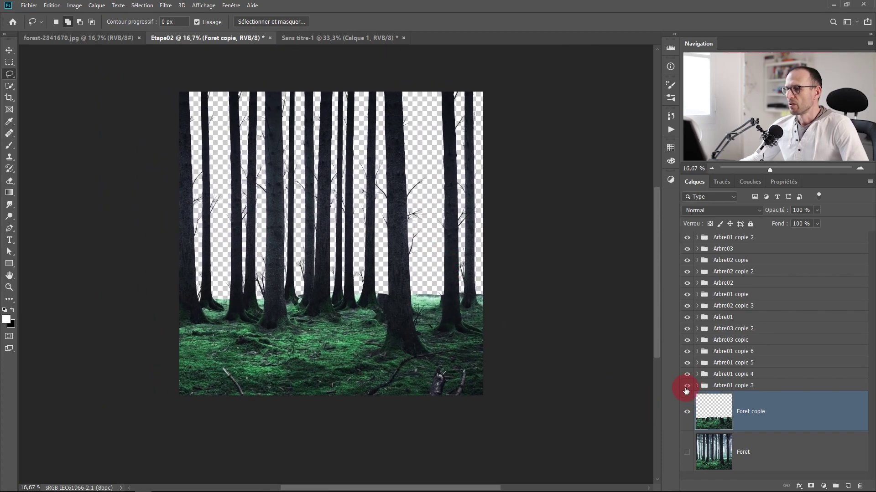
- Hide all the tree groups from Arbre01 copie 3 up to Arbre01 copie 2, leaving only the ground layer displayed
drag(688, 386, 687, 237)
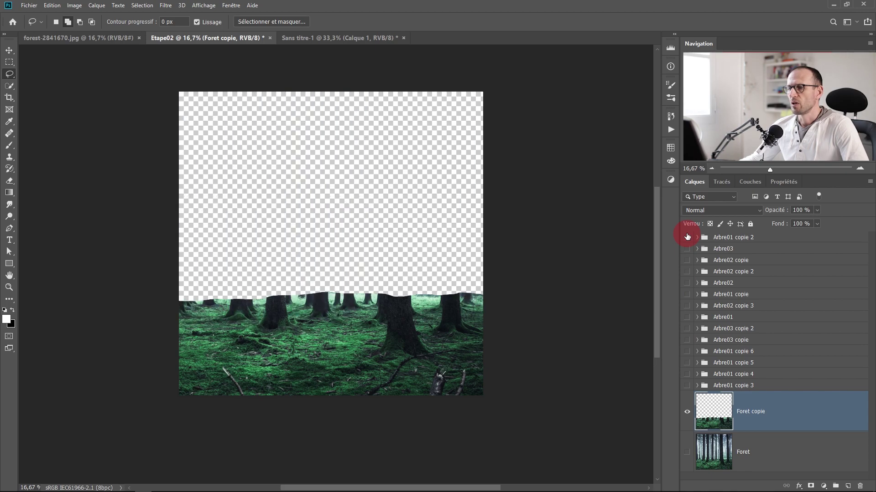
click(391, 354)
drag(389, 354, 416, 354)
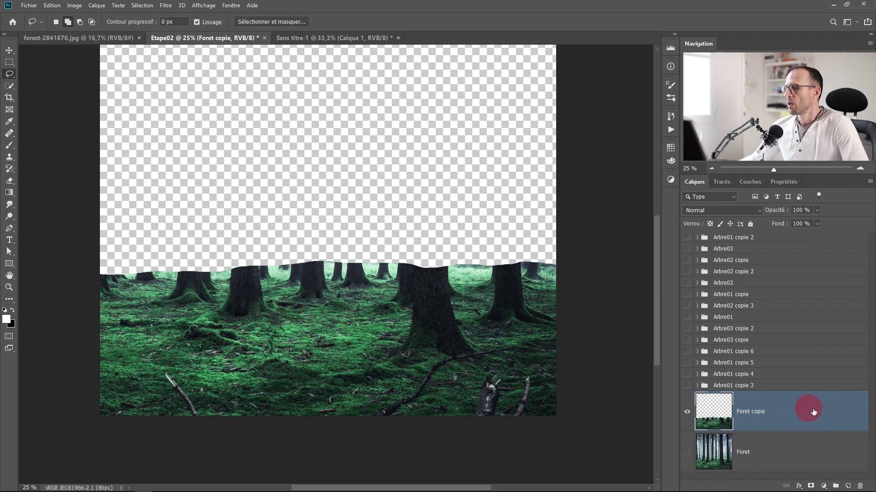
- Rename the Foret copie layer as sol
double_click(755, 415)
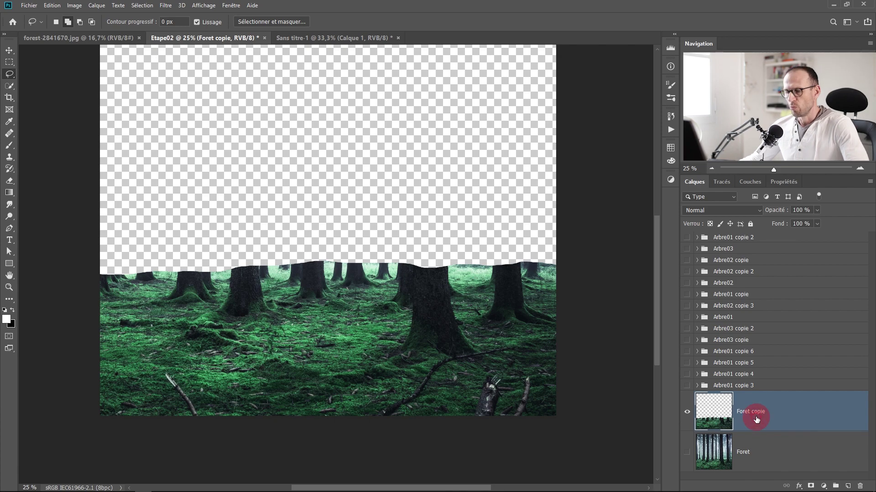
key(Escape)
double_click(746, 412)
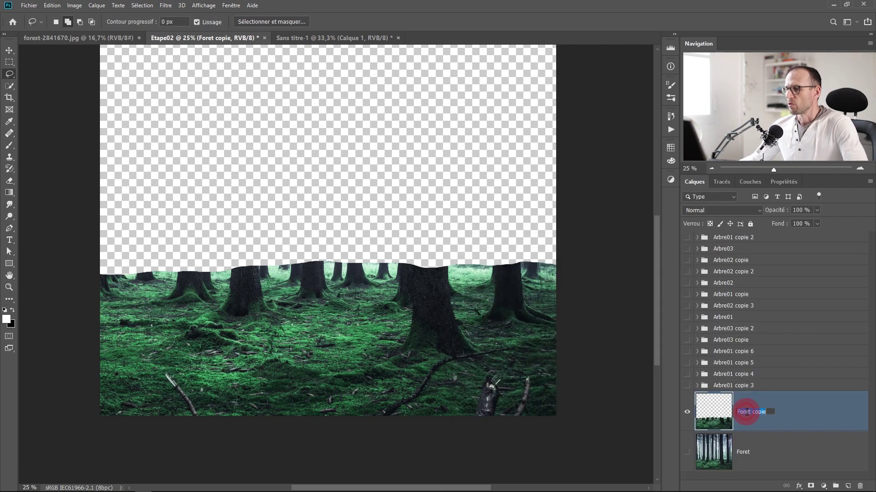
text(sol)
key(Return)
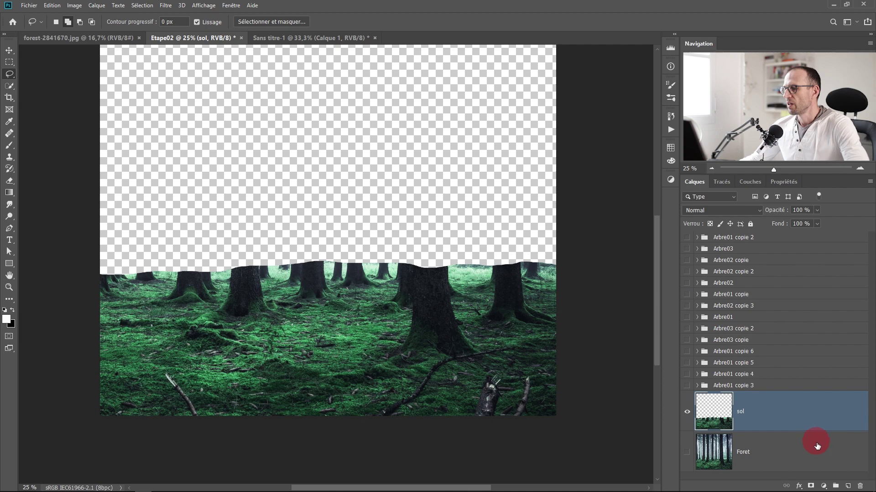
- Create a new layer named corrections above the sol layer and clip it to sol
click(847, 486)
click(758, 419)
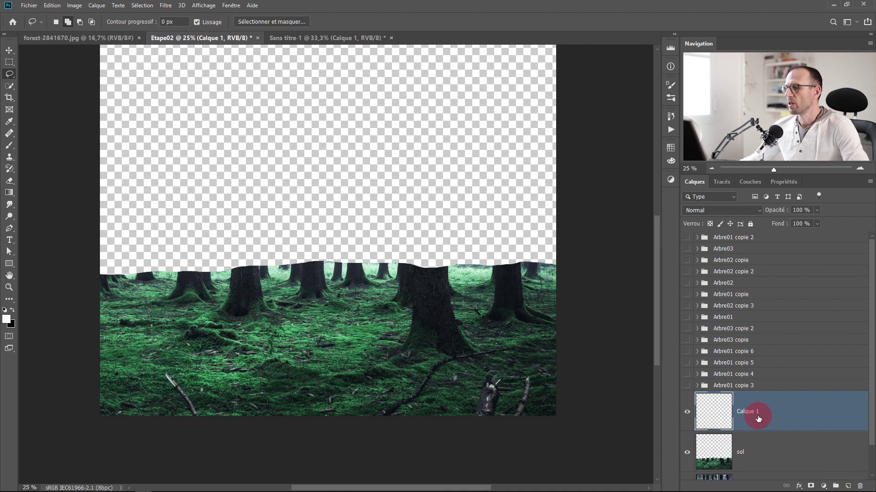
text(corrections)
key(Return)
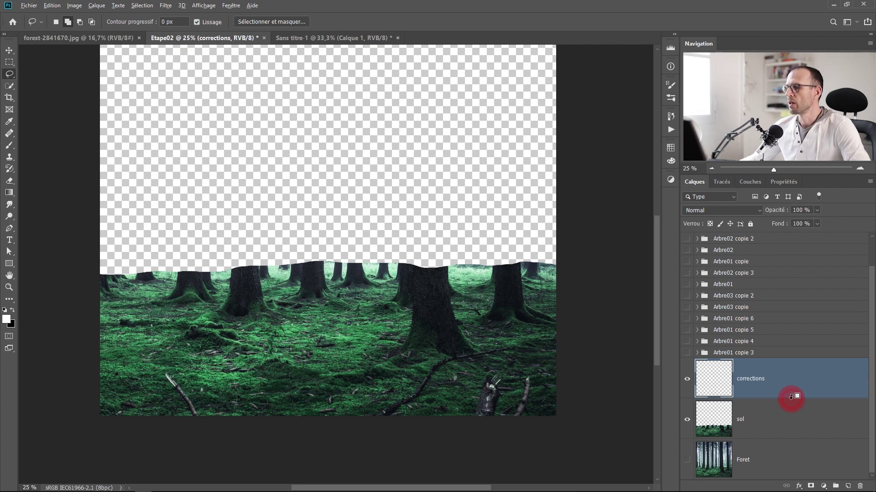
alt+click(791, 396)
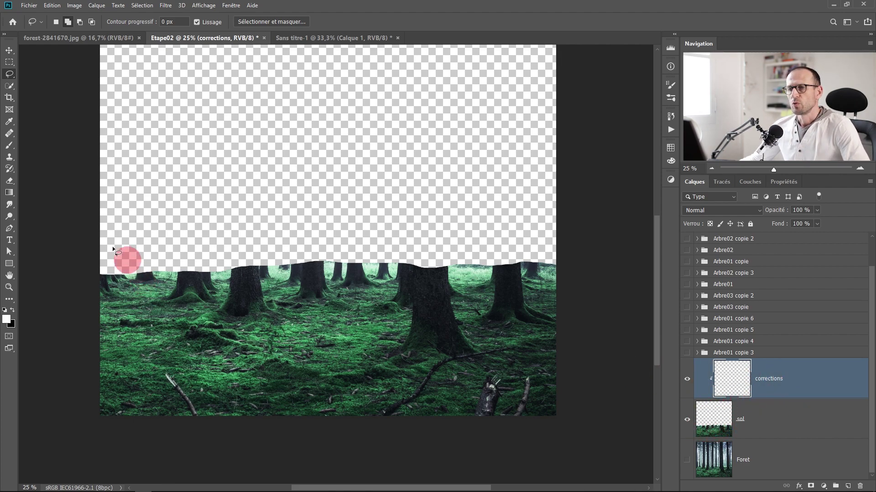
- Heal over the foot of the large trunk right of centre with the Healing Brush (Correcteur) on the corrections layer
click(9, 133)
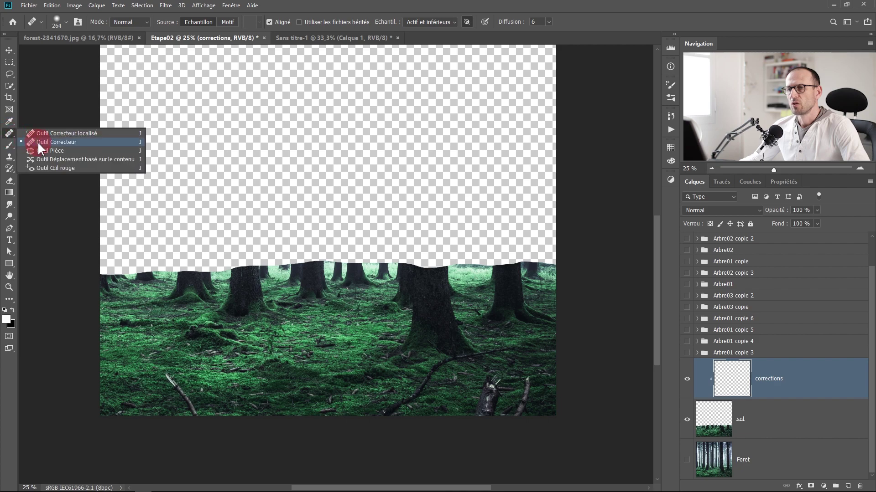
click(39, 142)
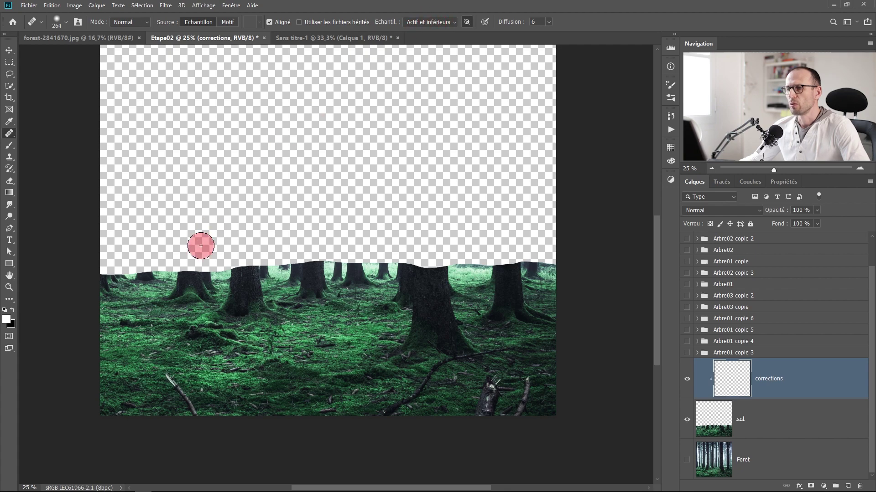
drag(413, 329, 462, 341)
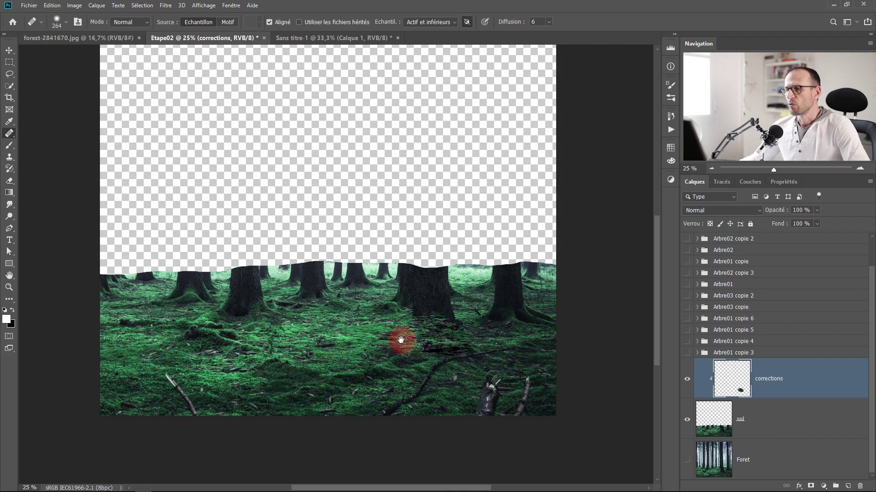
scroll(399, 339, up, 1)
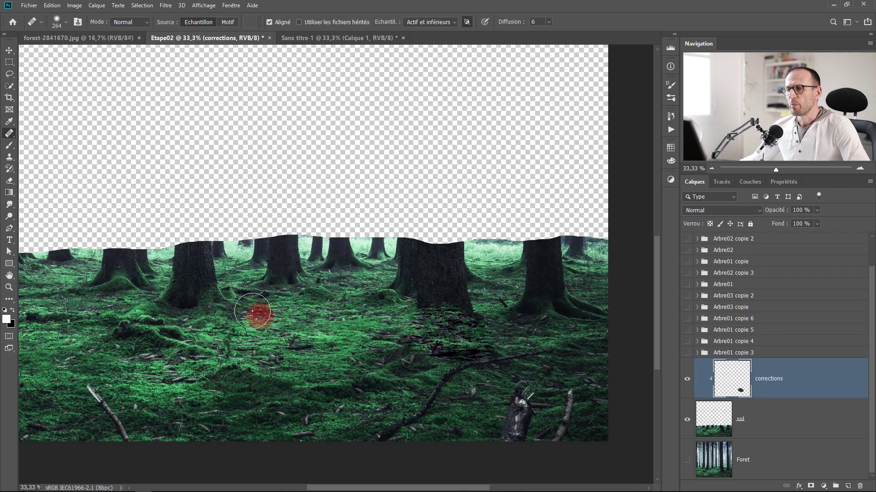
- Continue healing the leftover trunk bases with moss sampled from the open ground
scroll(212, 324, up, 1)
mouse_move(268, 328)
mouse_down()
mouse_move(254, 328)
mouse_move(327, 331)
mouse_move(209, 306)
mouse_up()
drag(331, 256, 307, 286)
mouse_move(110, 267)
mouse_down()
mouse_move(150, 295)
mouse_move(75, 283)
mouse_up()
drag(538, 336, 367, 347)
drag(556, 346, 368, 355)
alt+click(209, 362)
mouse_move(296, 330)
mouse_down()
mouse_move(387, 320)
mouse_move(367, 272)
mouse_move(326, 269)
mouse_up()
- Turn off Aligné and heal the large and far-right trunk bases, using the Remplacer mode and fresh ground samples
click(270, 22)
drag(402, 279, 301, 271)
alt+click(440, 308)
drag(403, 298, 332, 295)
alt+click(331, 272)
drag(484, 272, 542, 274)
mouse_move(499, 322)
mouse_down()
mouse_move(469, 359)
mouse_move(580, 369)
mouse_up()
alt+click(201, 361)
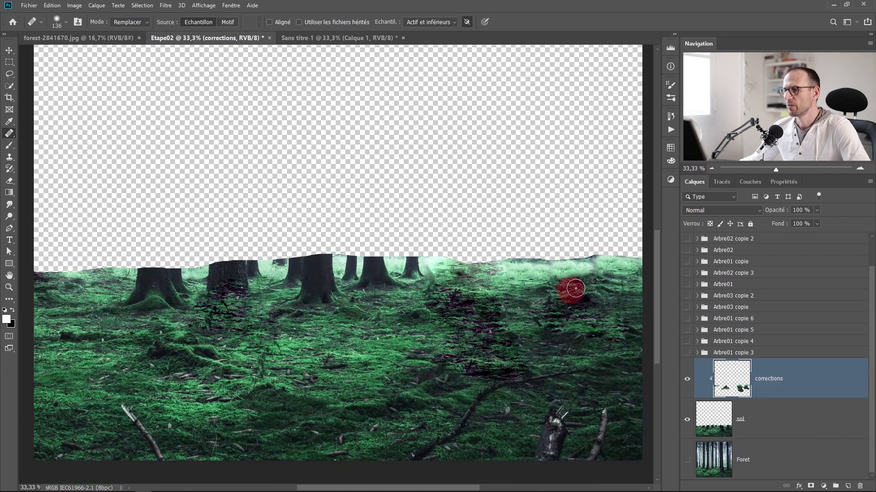
- Cover the remaining trunk bases along the ground's cut edge with sampled moss, setting the healing mode to Normal
mouse_move(576, 288)
mouse_down()
mouse_move(371, 260)
mouse_move(383, 278)
mouse_move(227, 260)
mouse_move(272, 264)
mouse_up()
click(131, 22)
click(124, 31)
alt+click(324, 320)
drag(347, 279, 137, 302)
key(ctrl+minus)
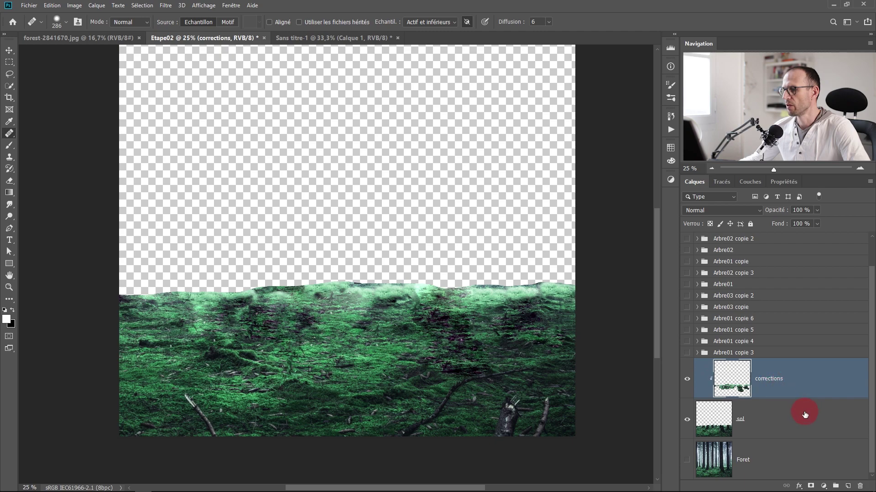
- Group the sol and corrections layers as Sol and show all the tree groups and the Foret layer
shift+click(793, 423)
key(ctrl+g)
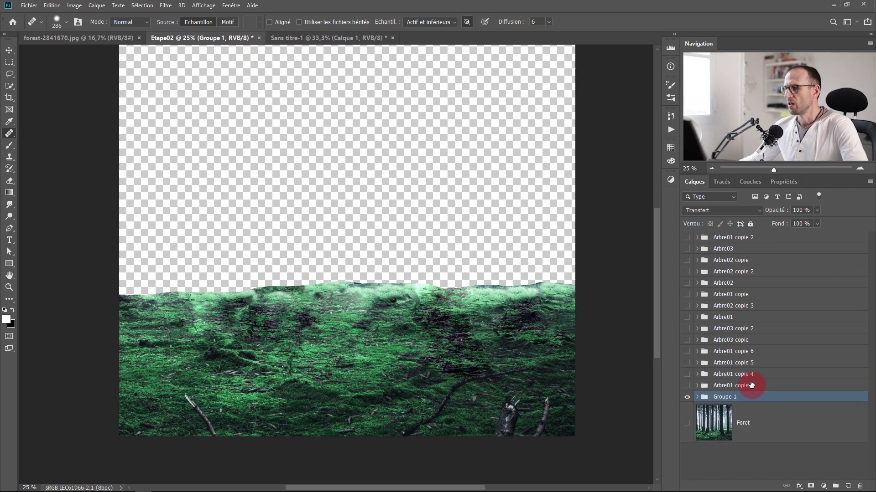
text(Sol)
click(753, 404)
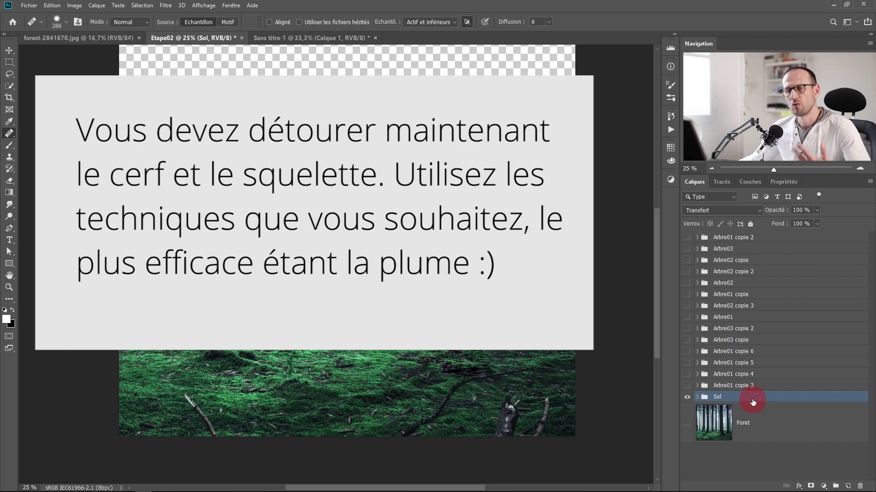
drag(687, 238, 684, 427)
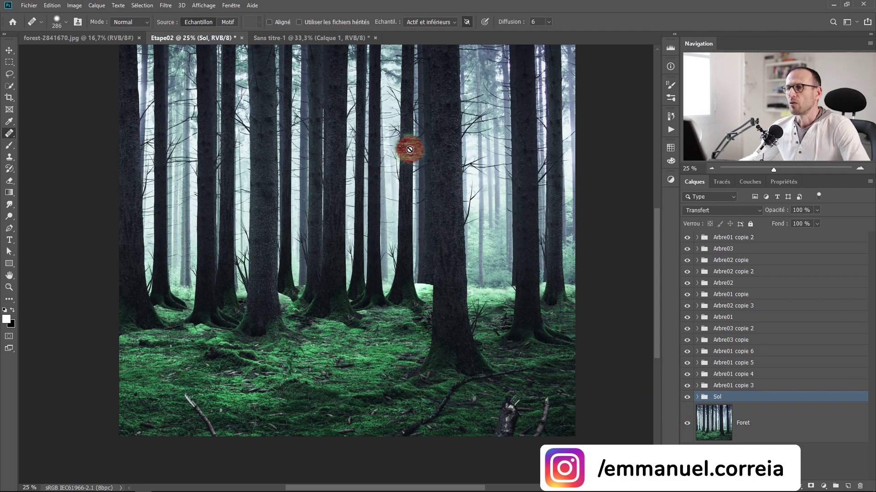
- Open Cerf_détouré.psd and bring the masked deer layer into the Etape02 document
click(29, 5)
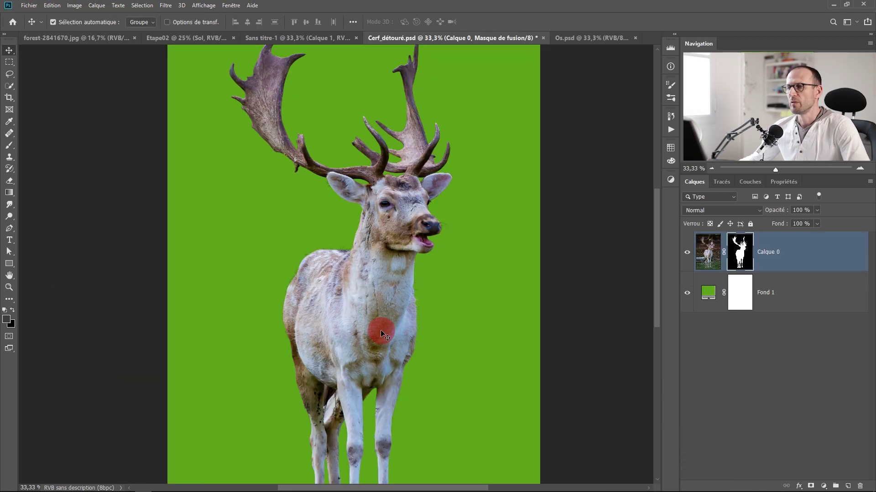
drag(383, 335, 383, 283)
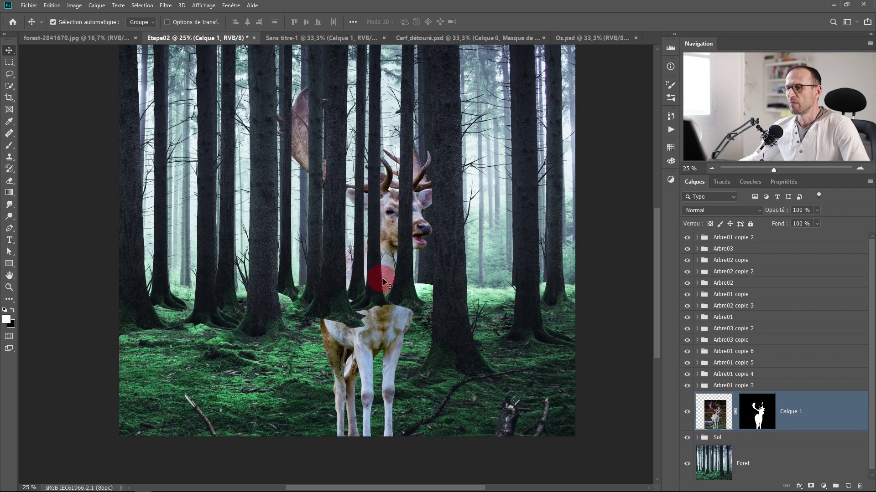
drag(804, 425, 788, 247)
drag(414, 337, 426, 329)
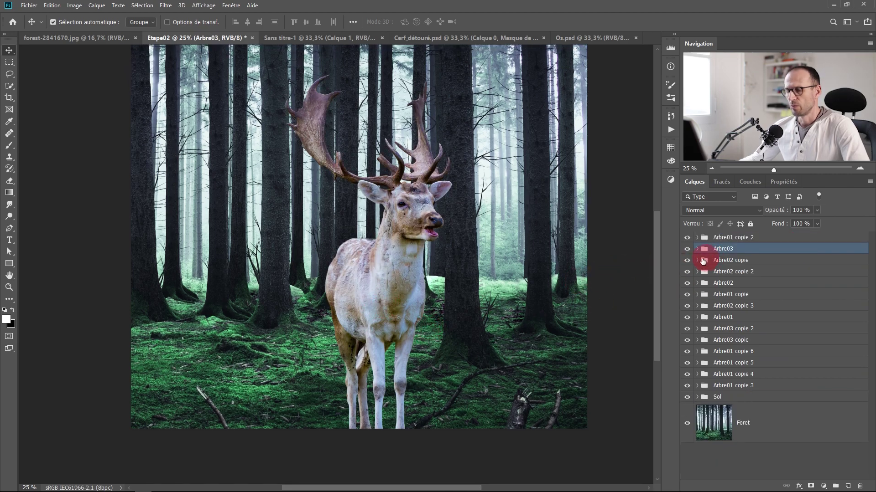
key(ctrl+z)
- Place the deer layer between Arbre01 copie 2 and Arbre03 and raise the deer so its hooves stand on the moss
drag(790, 410, 792, 247)
drag(377, 279, 409, 199)
drag(402, 284, 387, 342)
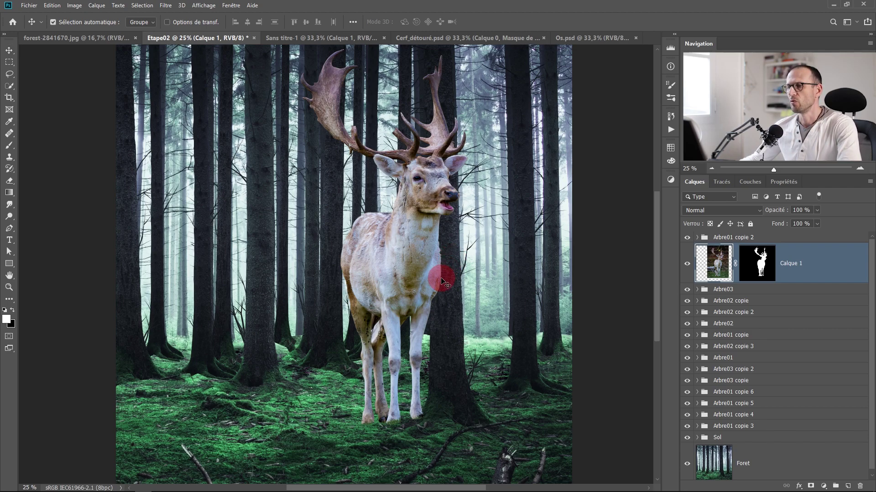
- Flip the deer horizontally with Free Transform
key(ctrl+t)
right_click(419, 273)
click(449, 385)
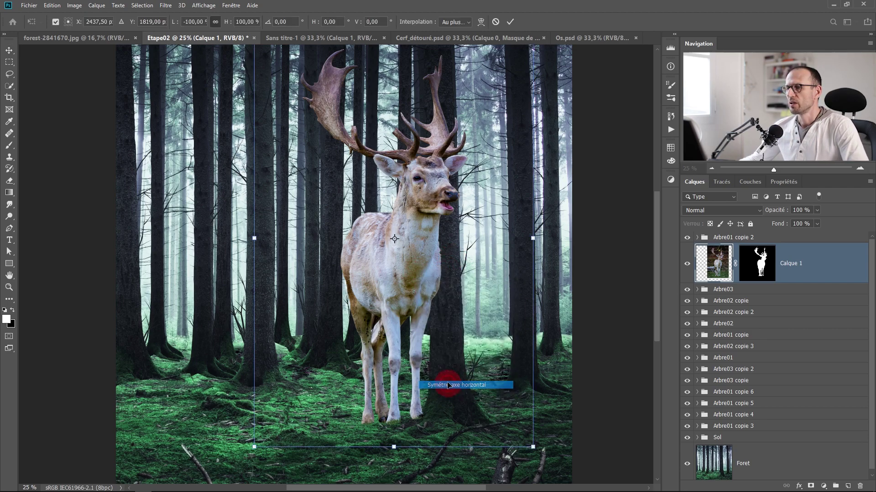
click(509, 23)
drag(404, 265, 422, 322)
drag(417, 274, 406, 329)
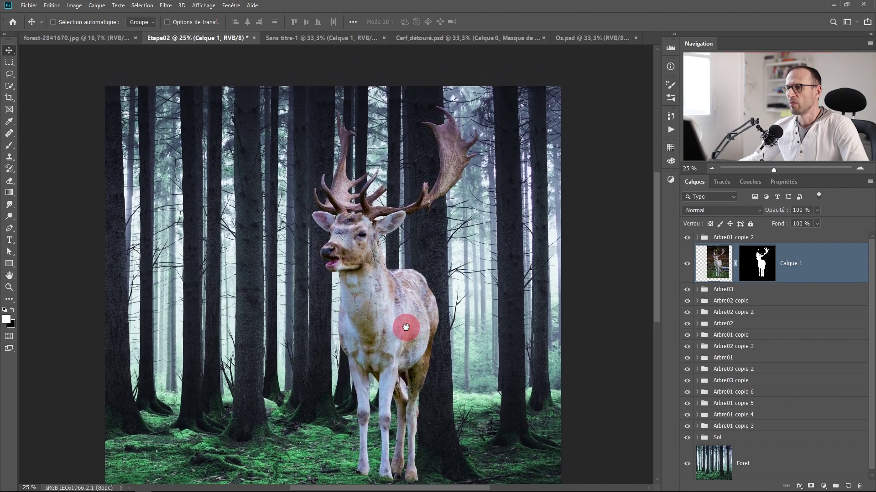
drag(442, 290, 426, 235)
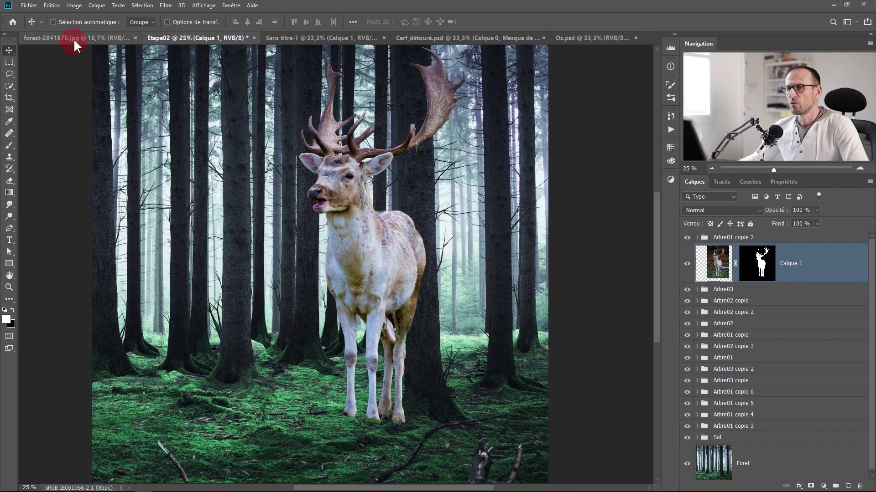
- Enable automatic selection of groups and move the Arbre01 group directly above the deer layer
click(103, 23)
drag(738, 358, 792, 244)
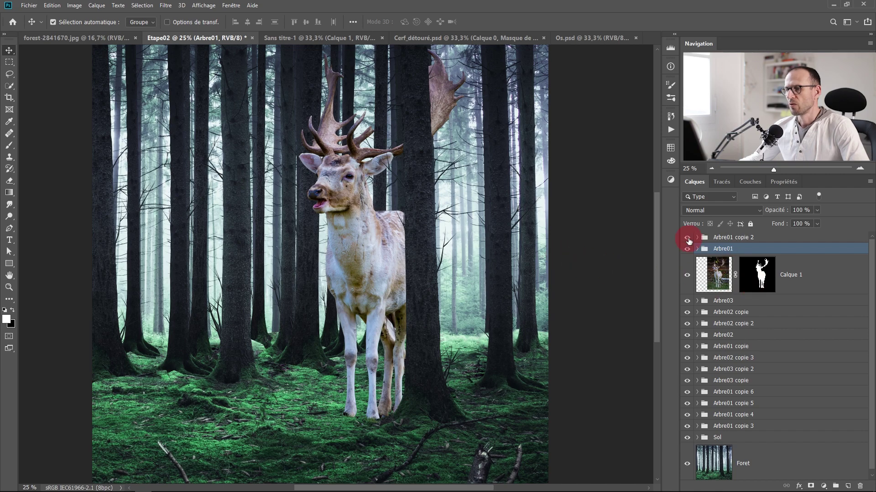
- Bring the skull from Os.psd into Etape02, place it on the ground at the deer's left, and put its layer on top
drag(347, 221, 453, 292)
key(ctrl+minus)
drag(441, 198, 301, 372)
drag(768, 254, 778, 231)
- Rename the skull layer as os and the deer layer as cerf
double_click(756, 251)
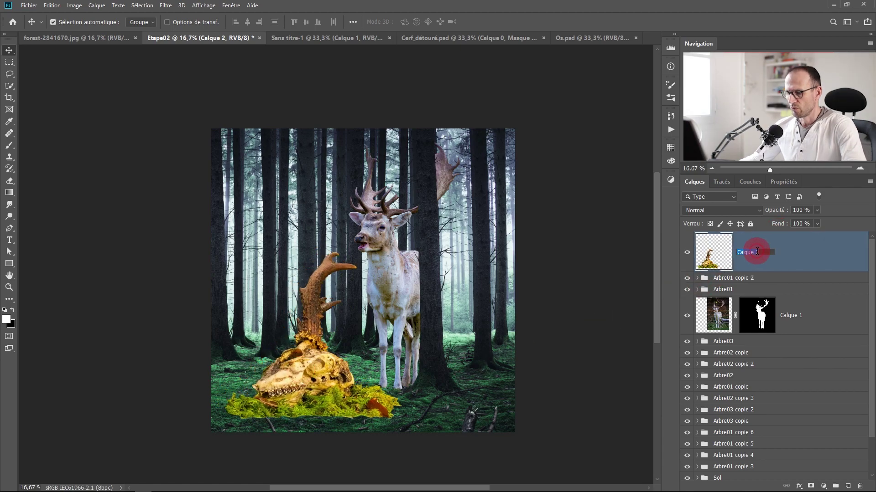
text(os)
double_click(792, 318)
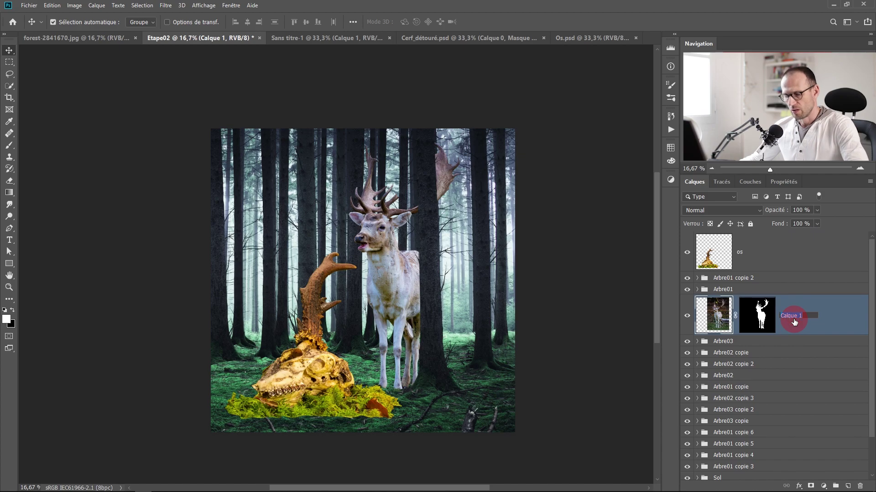
text(cerf)
key(Return)
- Scale the os layer down to roughly half size and set the skull on the moss at the lower left of the image
scroll(352, 336, up, 1)
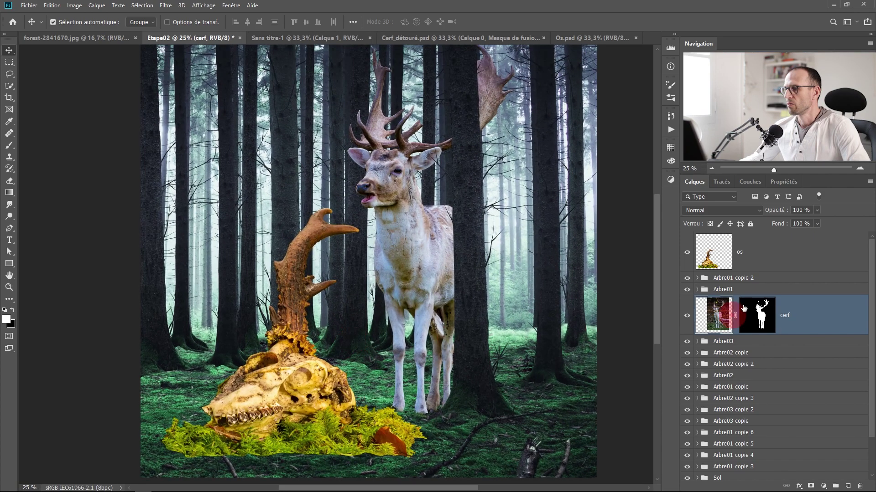
click(794, 255)
key(ctrl+t)
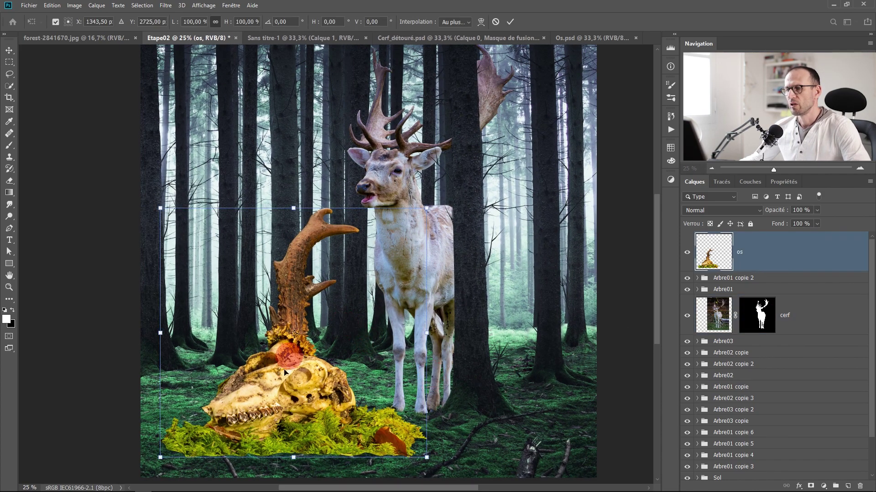
drag(294, 333, 295, 438)
drag(426, 209, 298, 329)
drag(290, 404, 327, 387)
key(Return)
scroll(328, 386, down, 1)
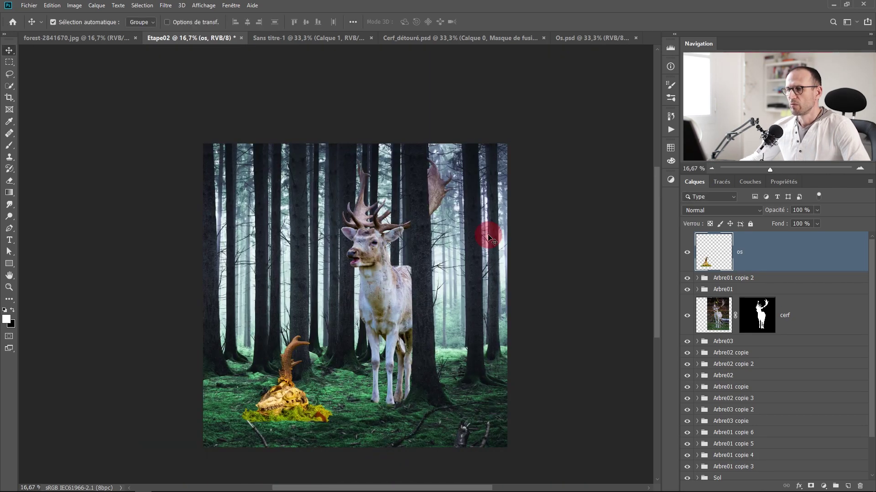
drag(439, 305, 454, 270)
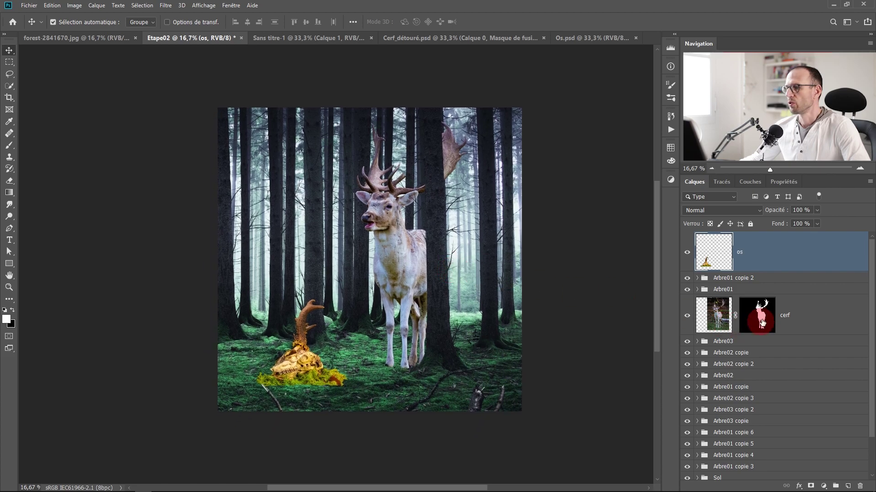
- Add a linear black-to-white Gradient Overlay to the Sol group, with its starting opacity stop at position 1% and 100% opacity
scroll(750, 436, down, 2)
click(750, 434)
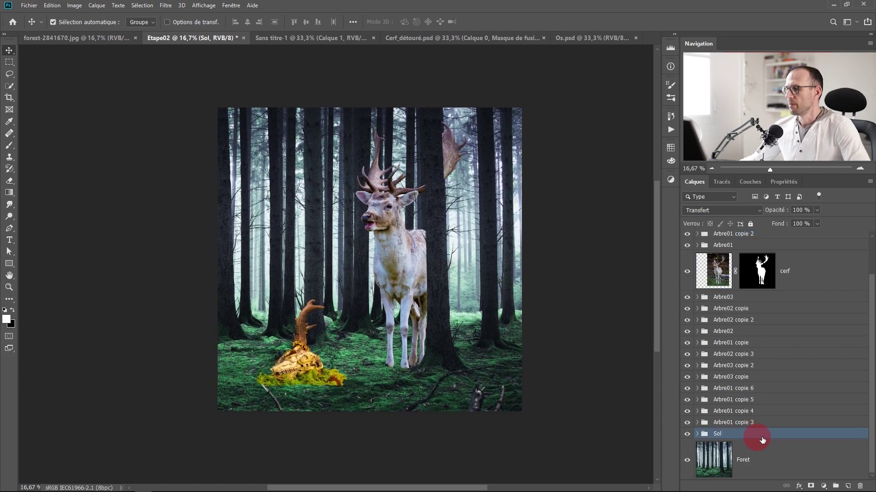
click(799, 486)
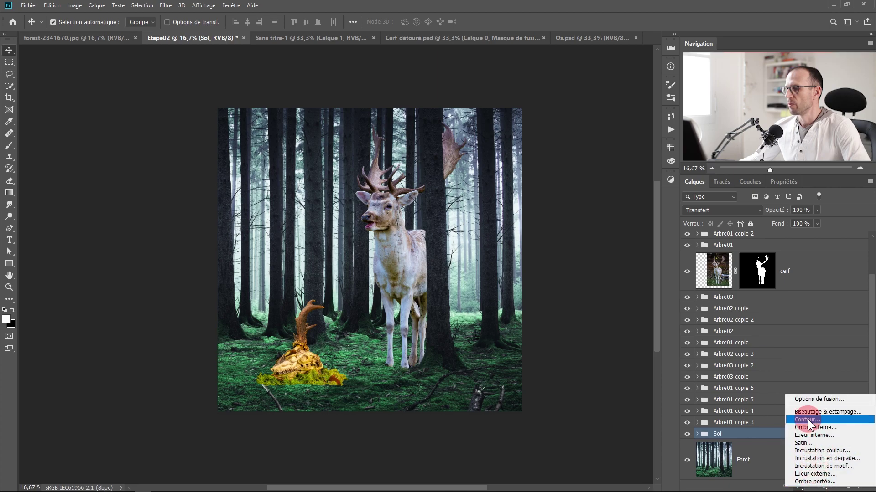
click(812, 459)
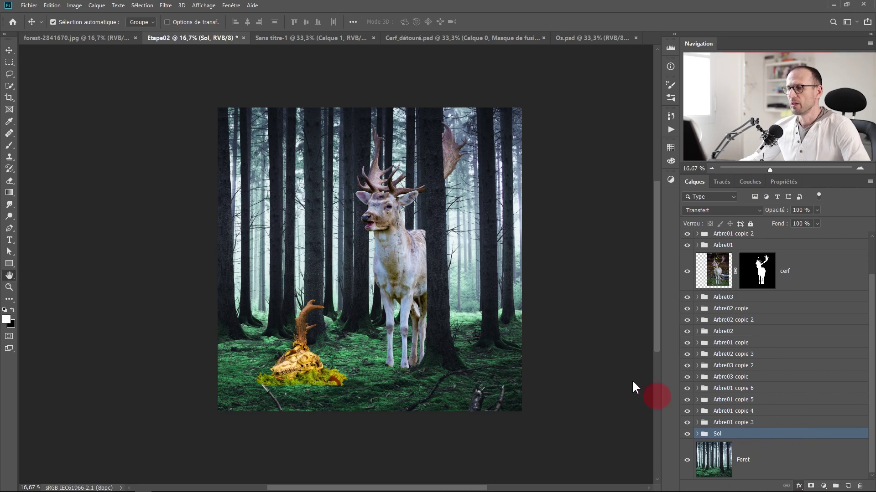
click(655, 305)
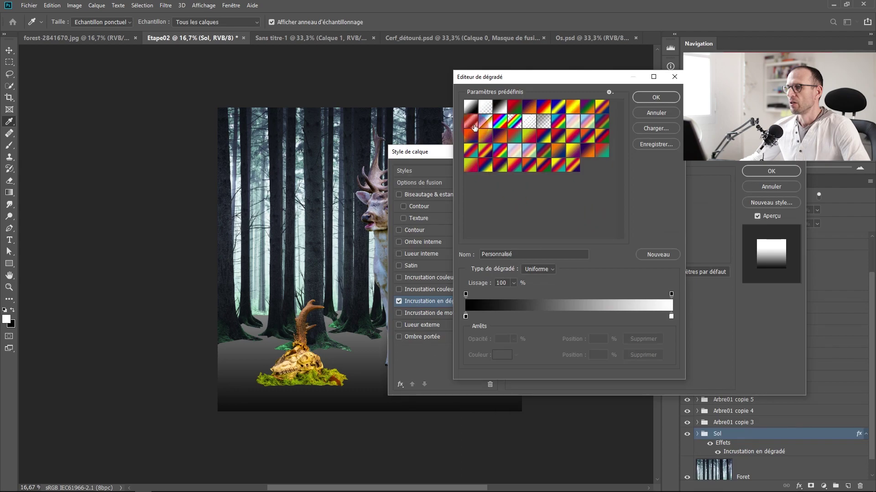
click(466, 317)
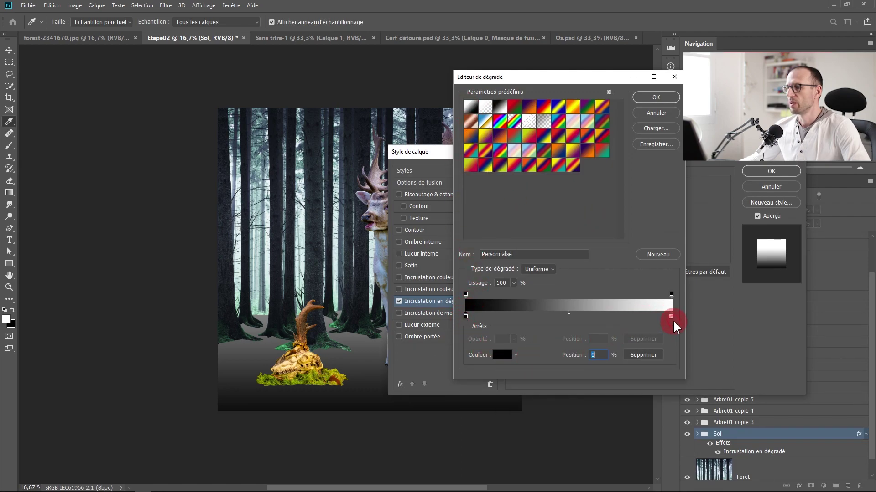
click(671, 294)
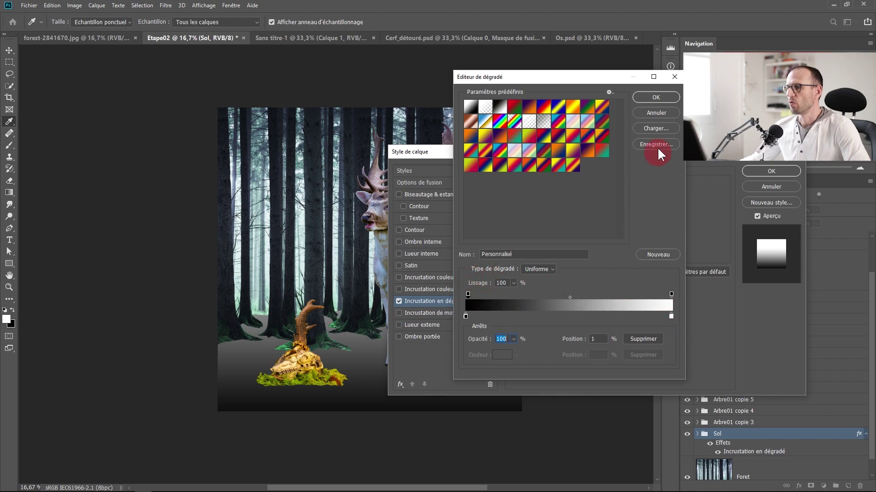
key(Return)
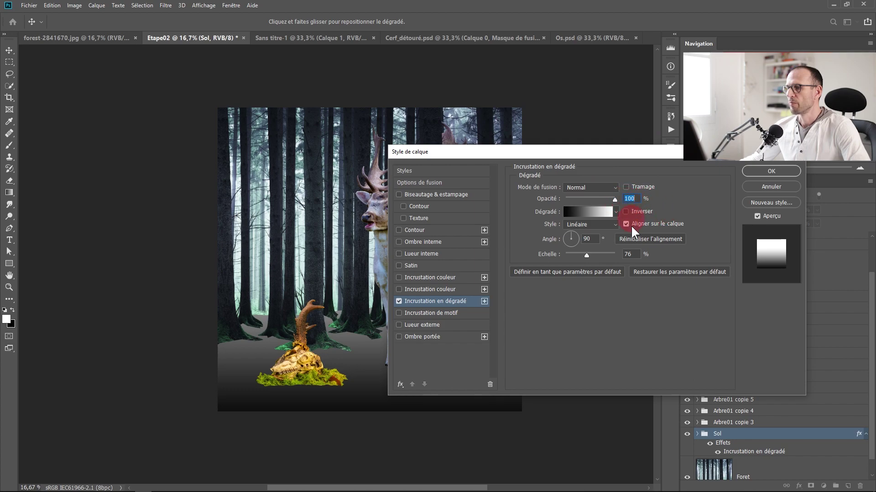
- Shift the Sol group's gradient overlay downward over the ground and apply the layer style
mouse_move(546, 154)
mouse_down()
mouse_move(645, 125)
mouse_move(658, 101)
mouse_up()
drag(428, 318, 336, 378)
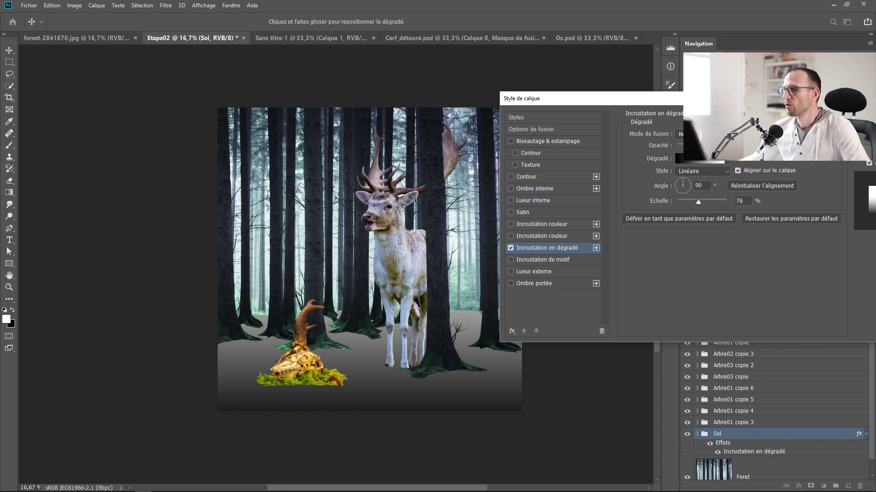
drag(730, 98, 715, 25)
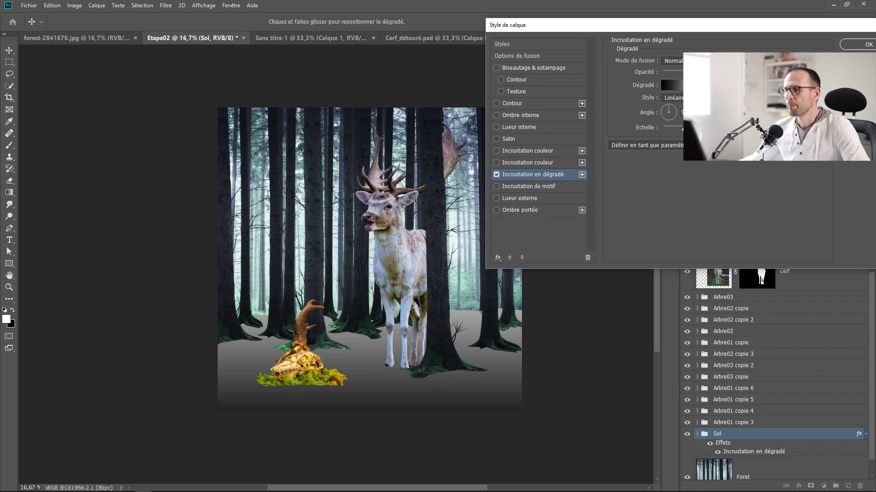
click(857, 46)
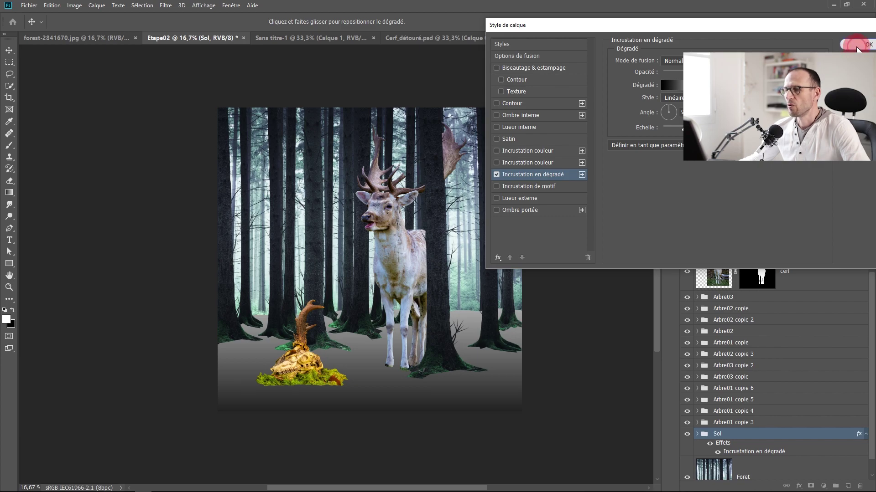
- Add a Color Overlay effect to the Arbre01 group, the large foreground tree overlapping the deer
ctrl+click(424, 287)
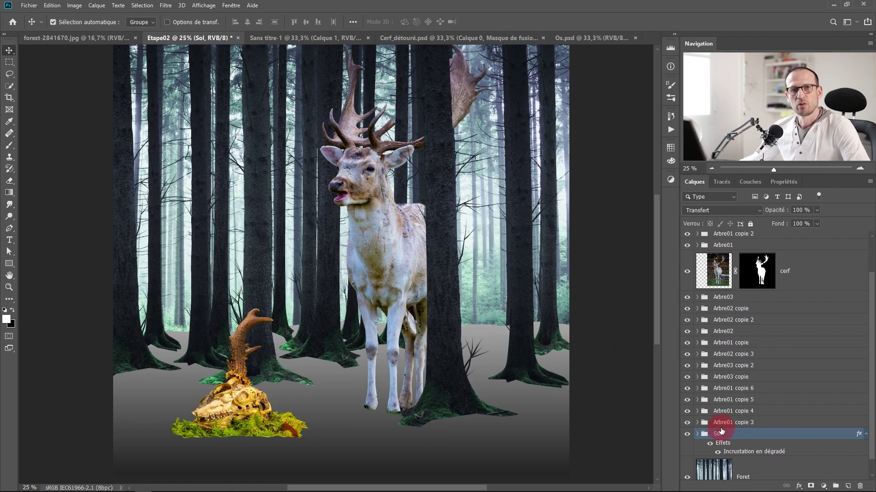
click(448, 382)
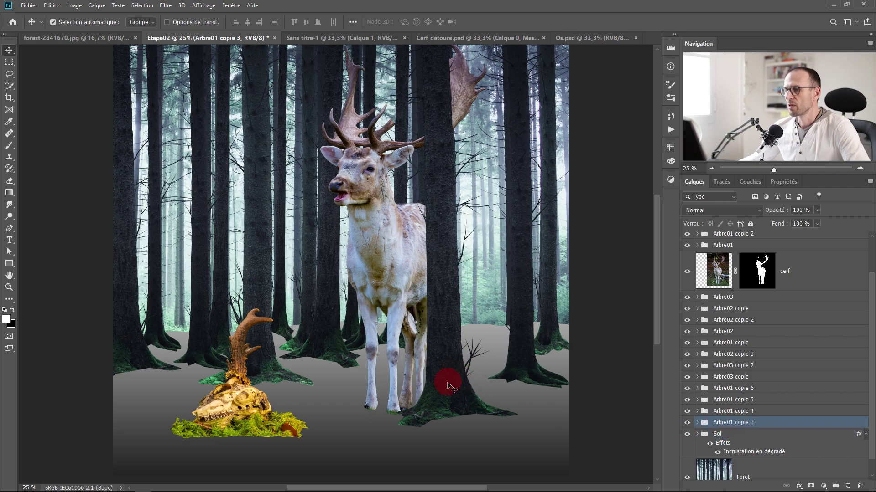
click(449, 367)
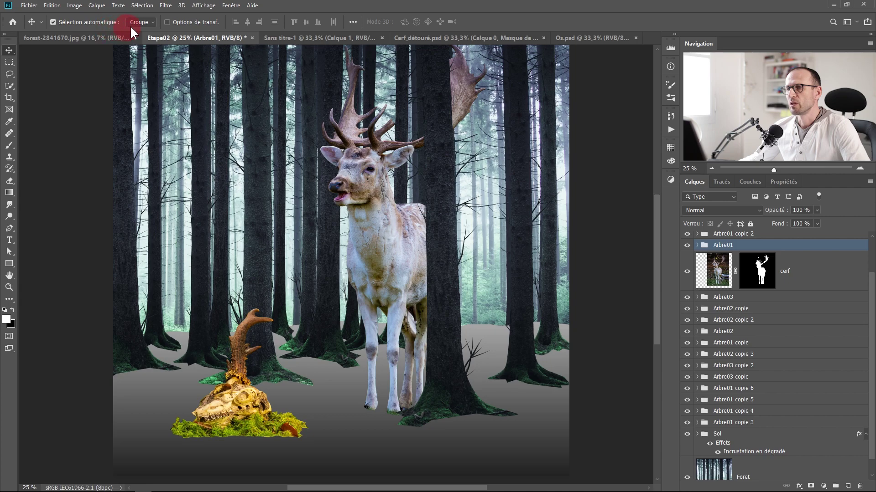
click(801, 486)
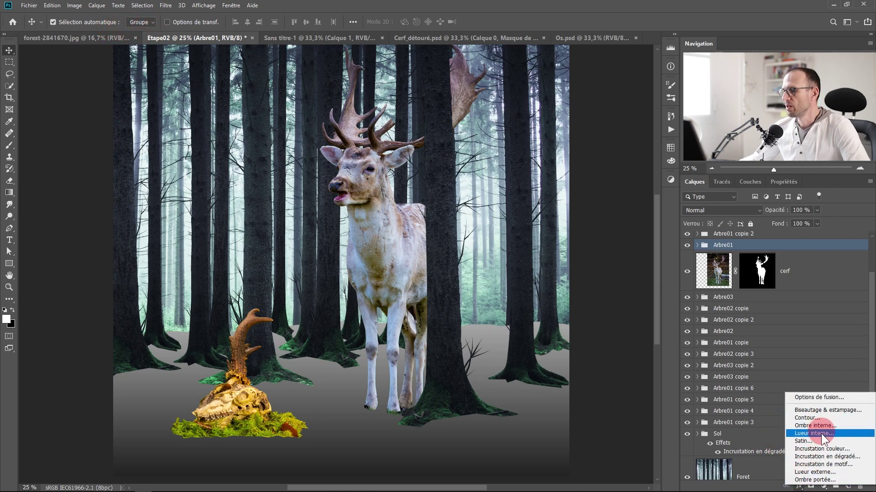
click(822, 449)
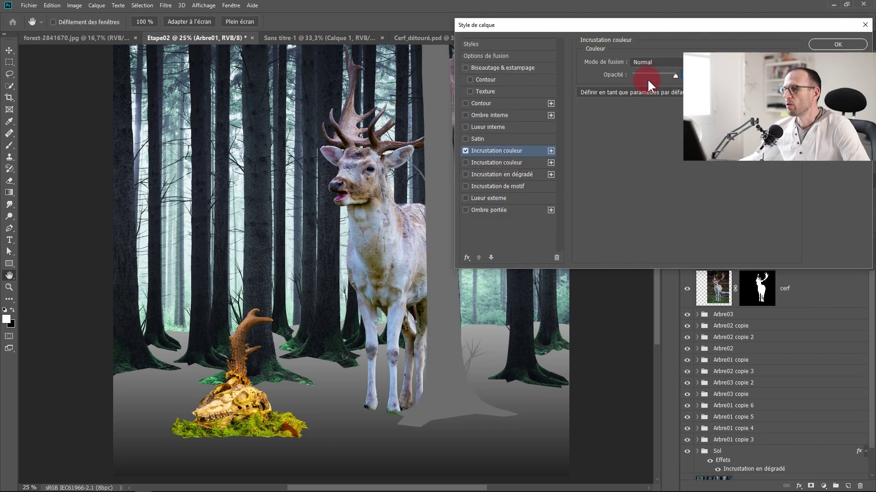
- Set Arbre01's overlay colour to grey 535353, sampled from the ground at the base of the tree, and apply the layer style
click(727, 62)
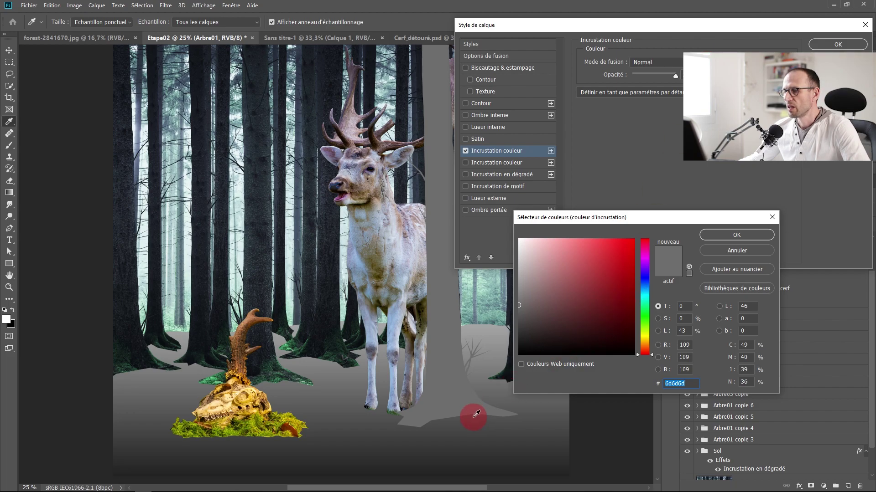
scroll(474, 414, up, 6)
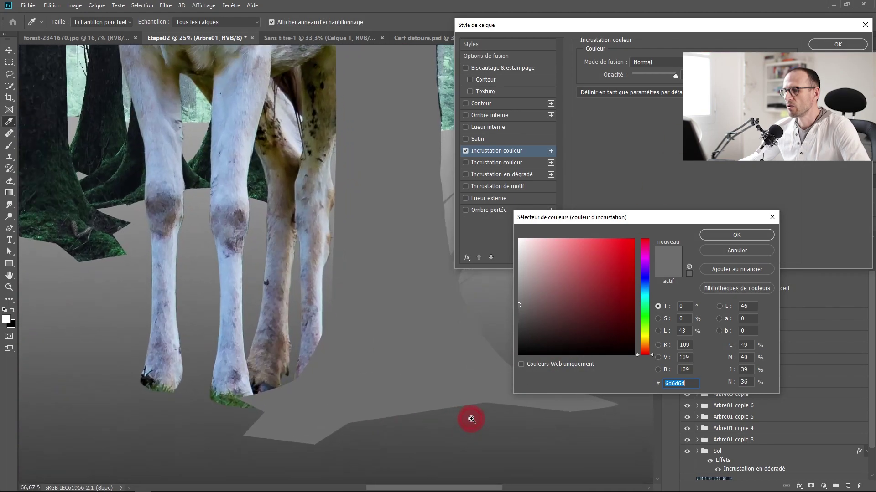
click(446, 390)
scroll(446, 391, down, 7)
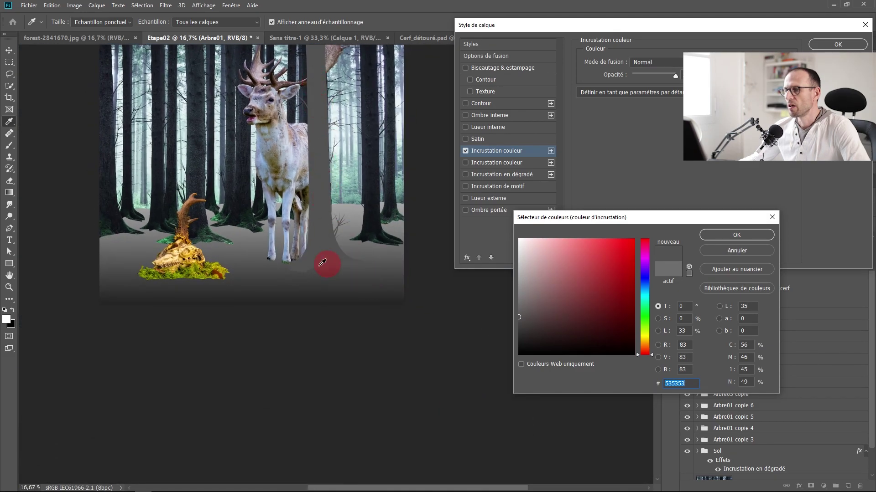
scroll(332, 264, up, 1)
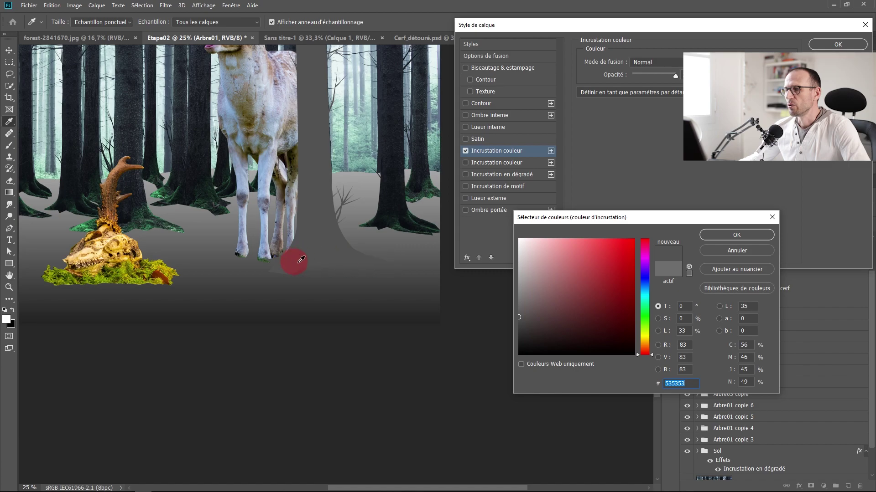
drag(340, 170, 348, 221)
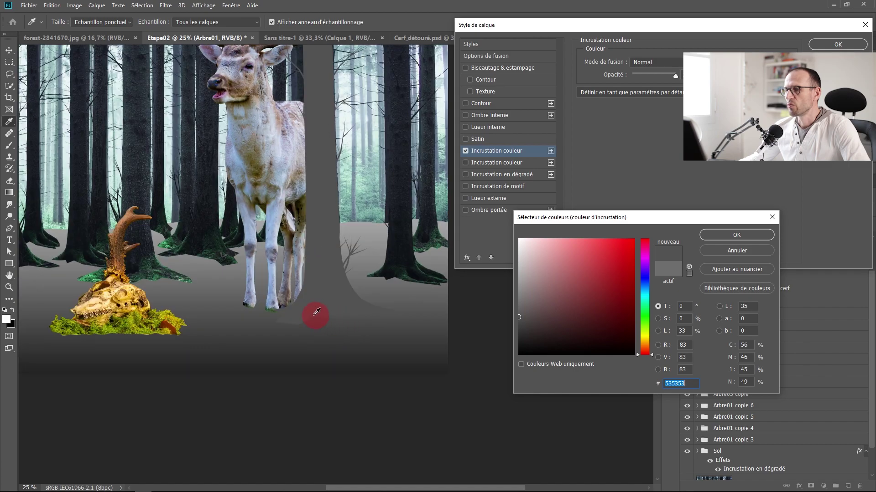
click(727, 234)
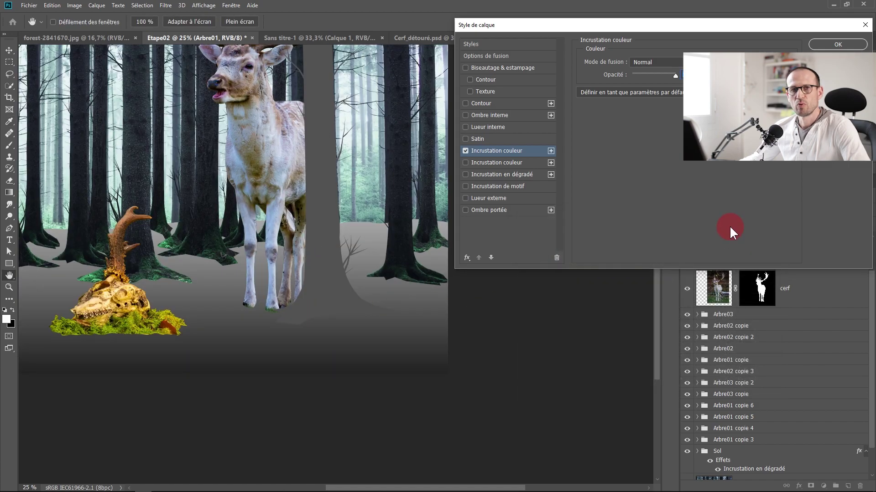
click(838, 45)
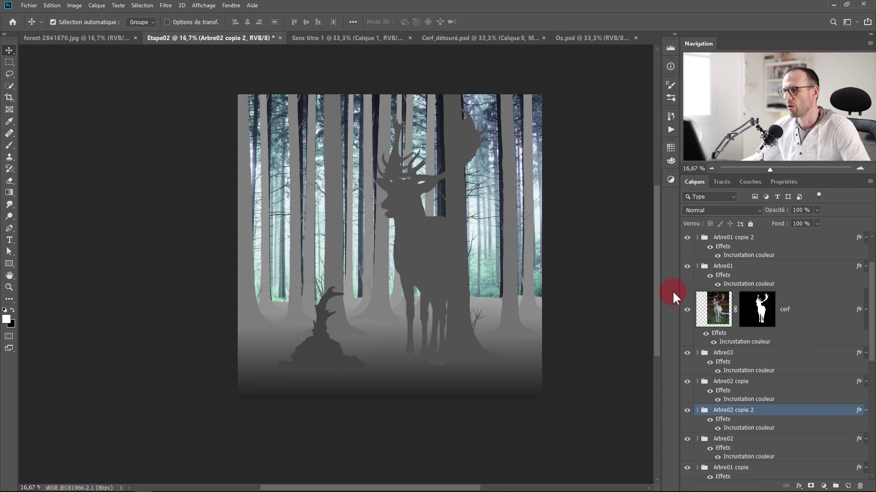
- Add a Color Overlay effect to the Foret background layer
drag(871, 276, 872, 435)
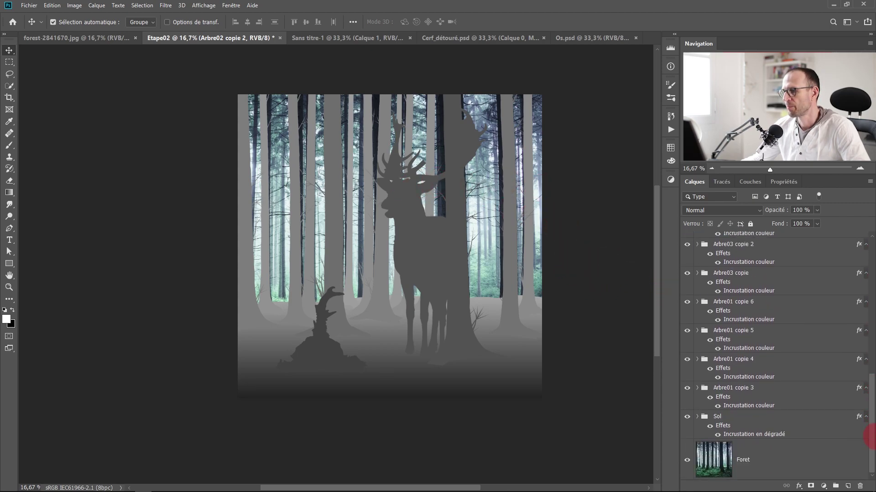
click(766, 459)
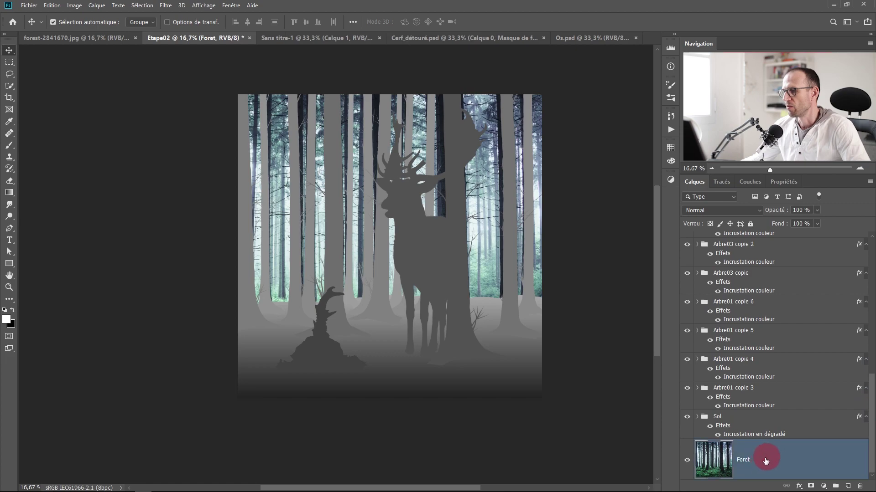
click(798, 486)
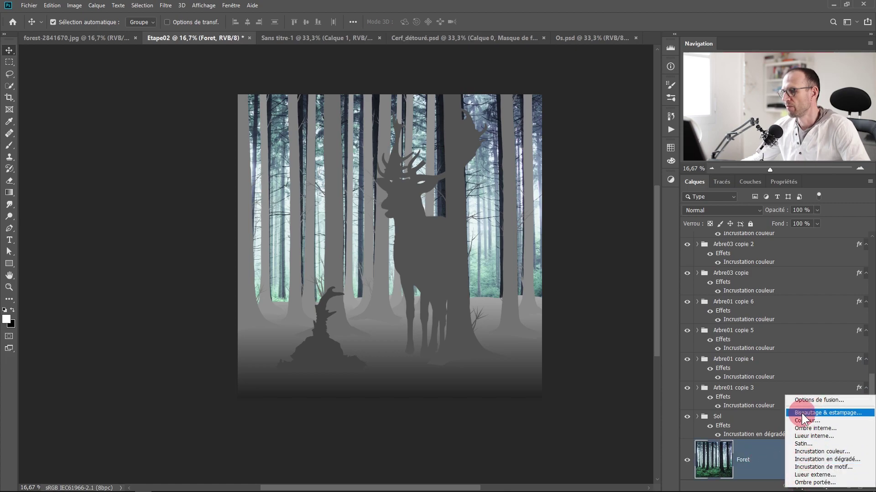
click(808, 452)
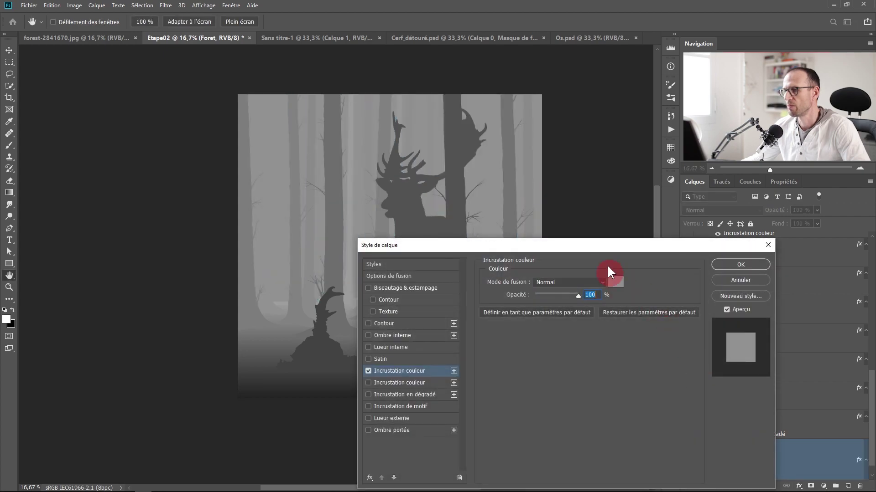
- Set Foret's overlay colour to light grey a5a5a5, sampled from the ground's far edge at the horizon, and apply the layer style
drag(630, 247, 820, 207)
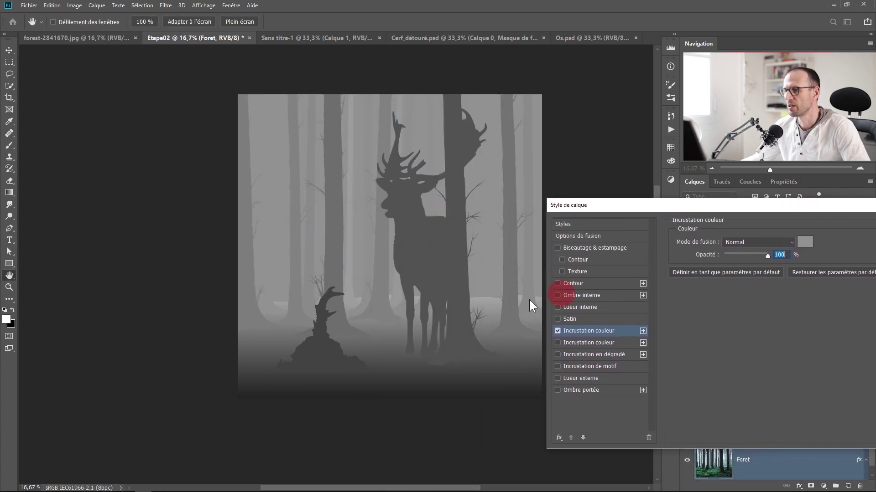
scroll(478, 297, up, 14)
click(804, 243)
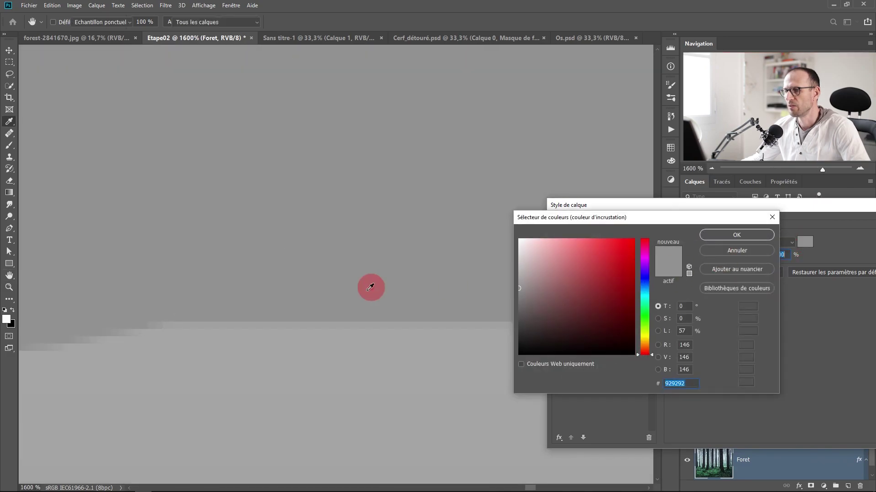
click(415, 332)
click(740, 237)
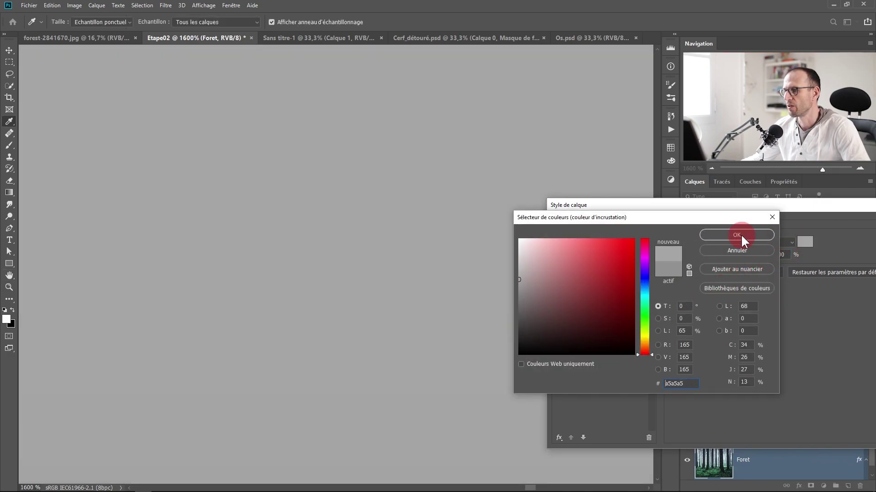
drag(747, 212, 431, 213)
click(610, 233)
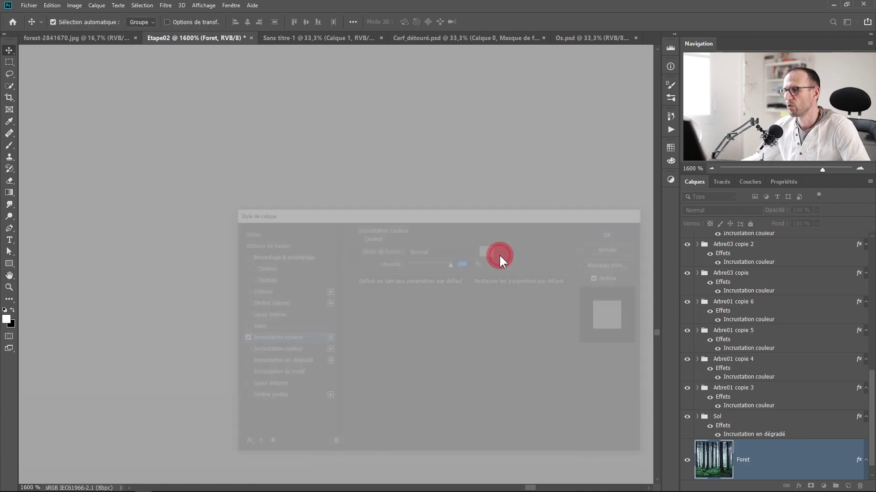
alt+click(500, 256)
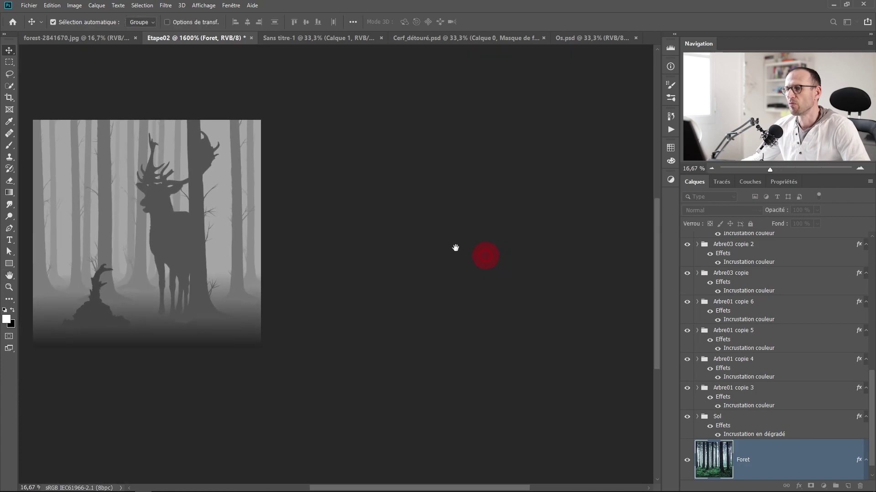
drag(258, 205, 408, 216)
ctrl+click(408, 216)
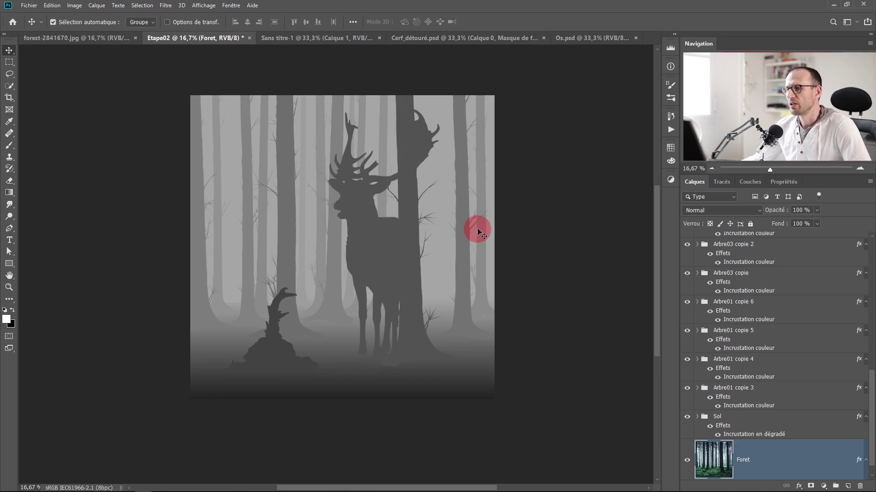
- Load the RGB composite's luminosity as a selection, save it as a new channel named Brouillard, and deselect
click(751, 180)
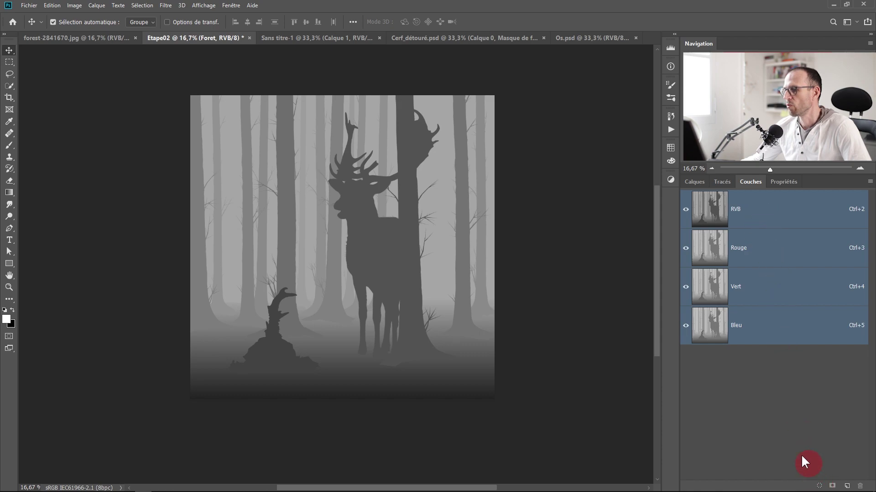
click(820, 486)
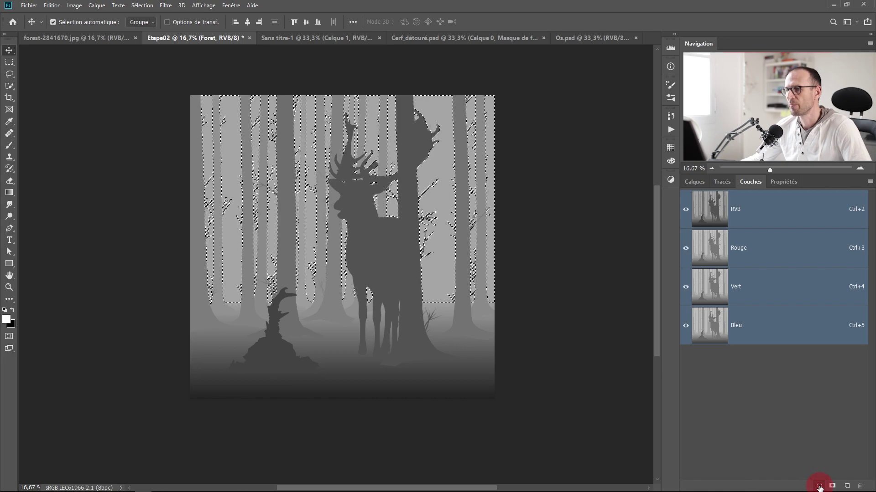
click(152, 7)
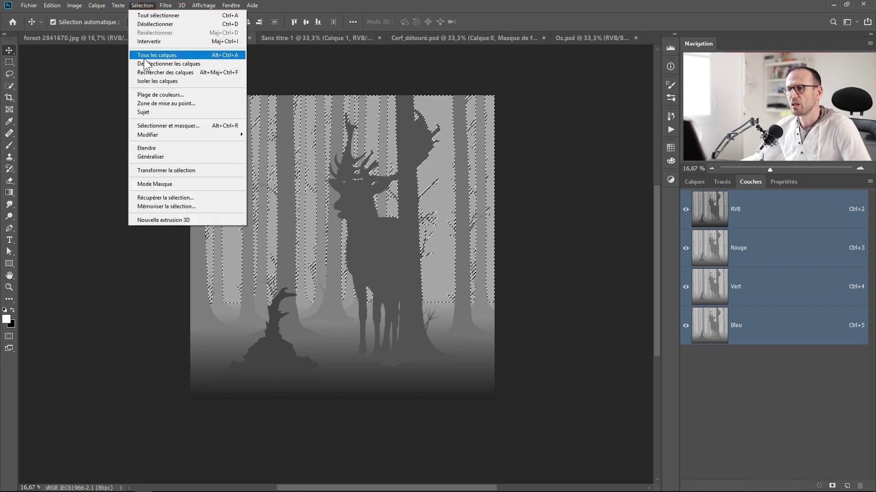
click(173, 207)
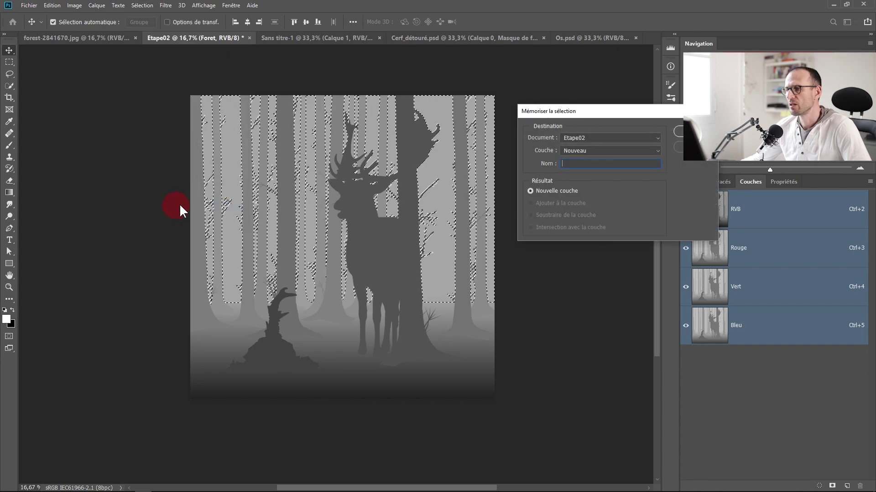
text(Brouillard)
key(Return)
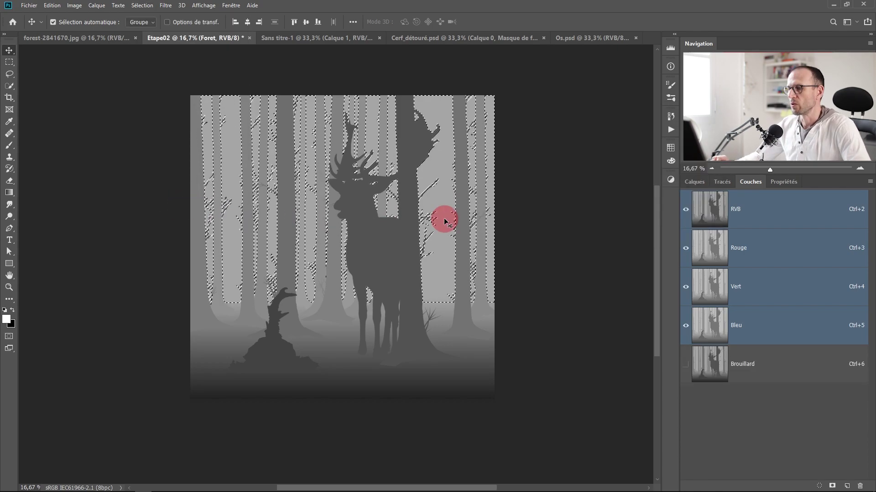
key(ctrl+d)
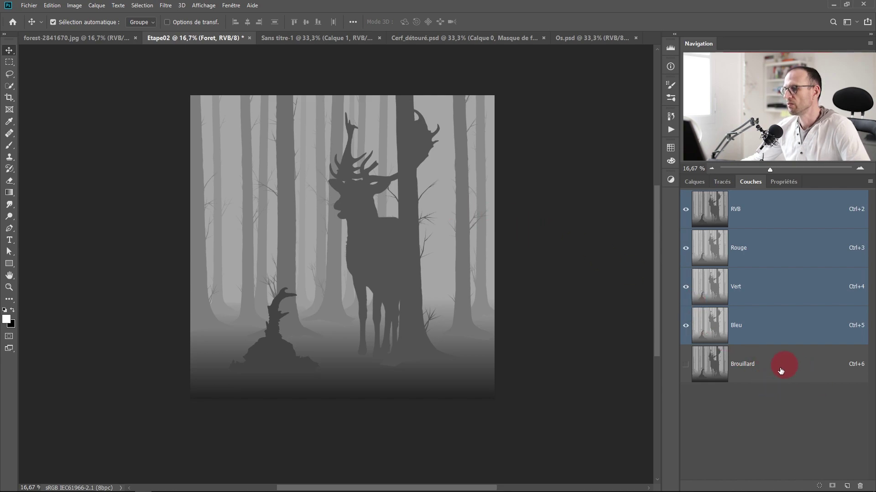
- Return to the layers with os active and load the Brouillard channel as a new selection
click(694, 182)
click(145, 7)
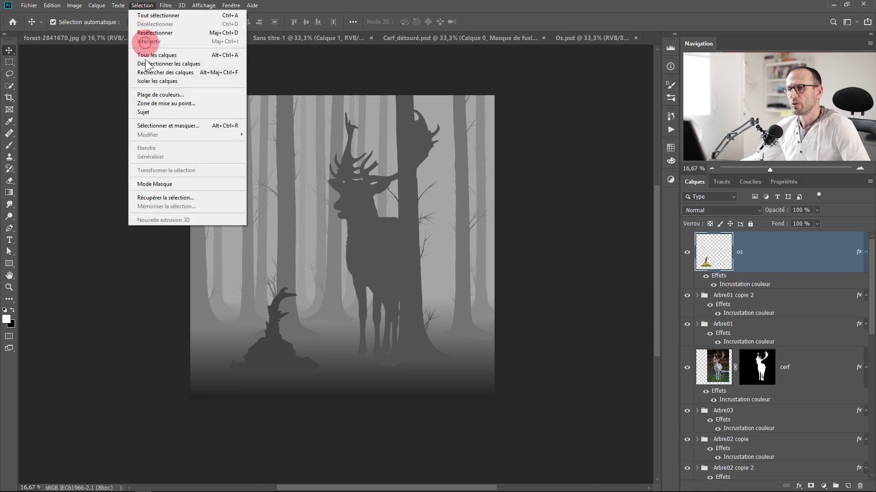
click(171, 197)
click(423, 148)
click(404, 173)
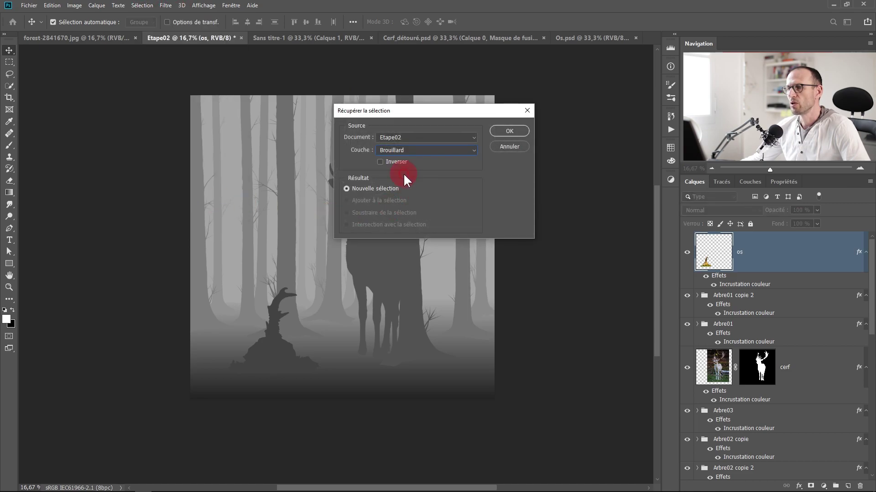
click(509, 131)
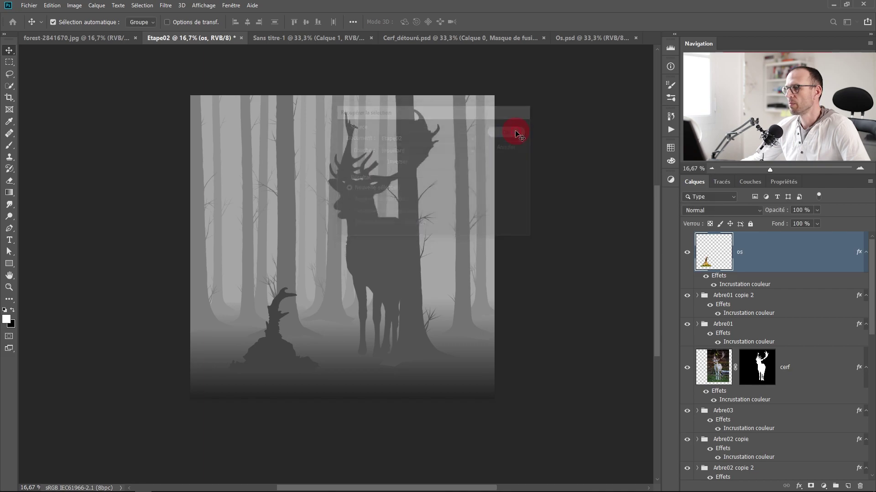
- Add a blue solid colour fill layer (2599bf) above os, masked by the Brouillard selection
click(822, 487)
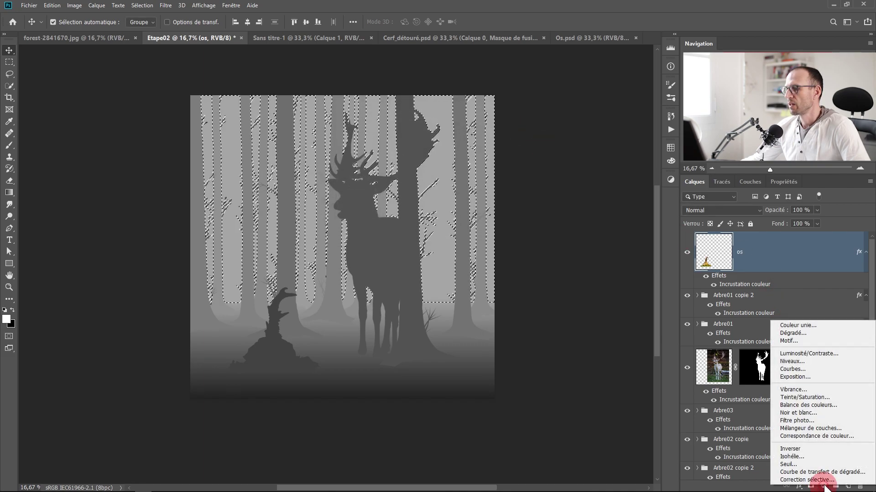
click(818, 326)
click(644, 292)
click(610, 276)
mouse_move(610, 276)
mouse_down()
mouse_move(617, 256)
mouse_move(608, 269)
mouse_move(619, 279)
mouse_move(614, 260)
mouse_move(616, 305)
mouse_move(629, 254)
mouse_move(608, 286)
mouse_move(612, 267)
mouse_up()
click(714, 236)
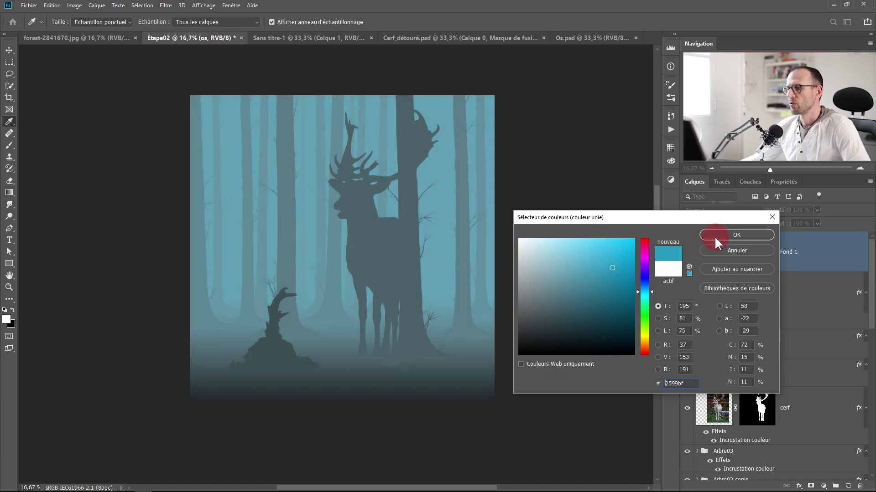
- Hide the overlay effects on the os and cerf layers, all the tree groups, the Sol group and the Foret layer
click(771, 253)
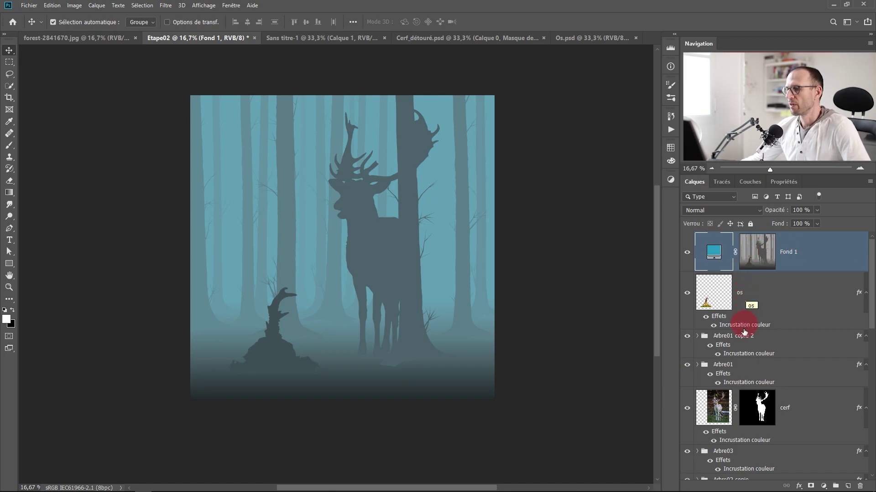
click(705, 317)
click(710, 345)
click(709, 375)
click(710, 420)
click(710, 449)
drag(872, 321, 871, 247)
click(710, 364)
click(709, 393)
click(710, 423)
click(709, 371)
click(709, 457)
click(709, 408)
click(707, 469)
click(715, 320)
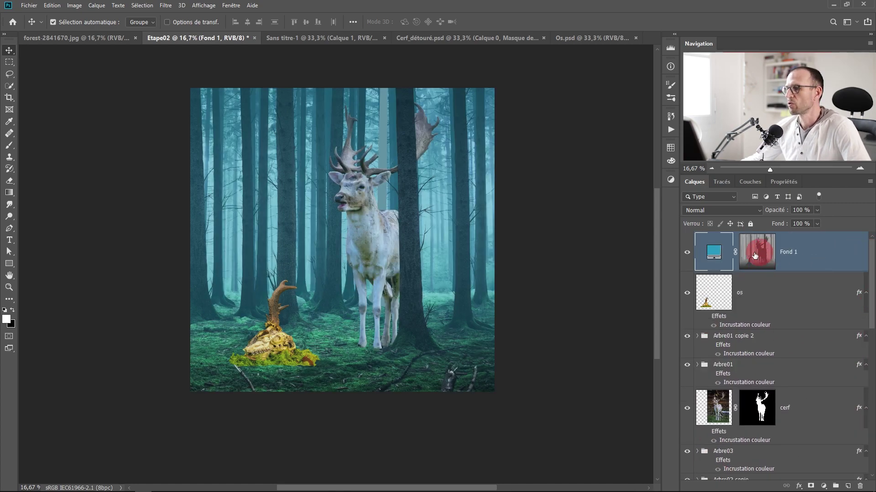
- Change the Fond 1 fog fill colour to the darker teal 1c6881
click(717, 256)
drag(613, 280, 606, 298)
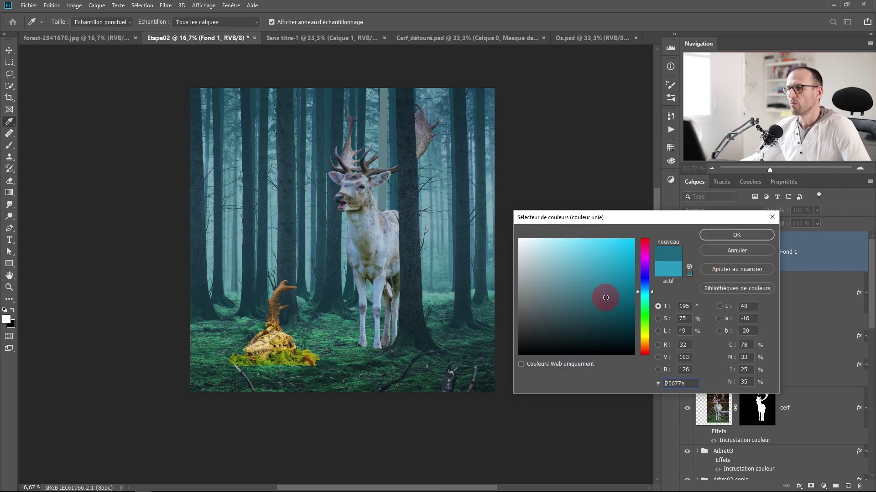
click(736, 235)
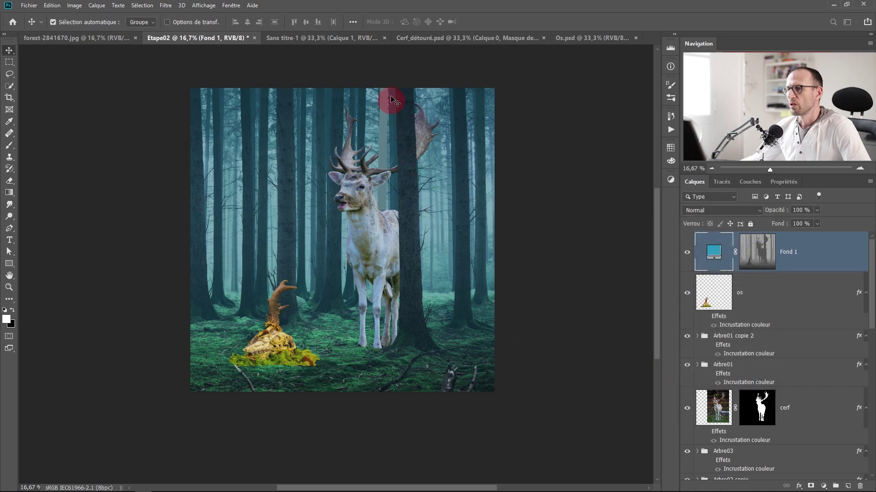
- Hide the colour overlay effect on the Arbre01 copie 3 group
scroll(861, 440, down, 10)
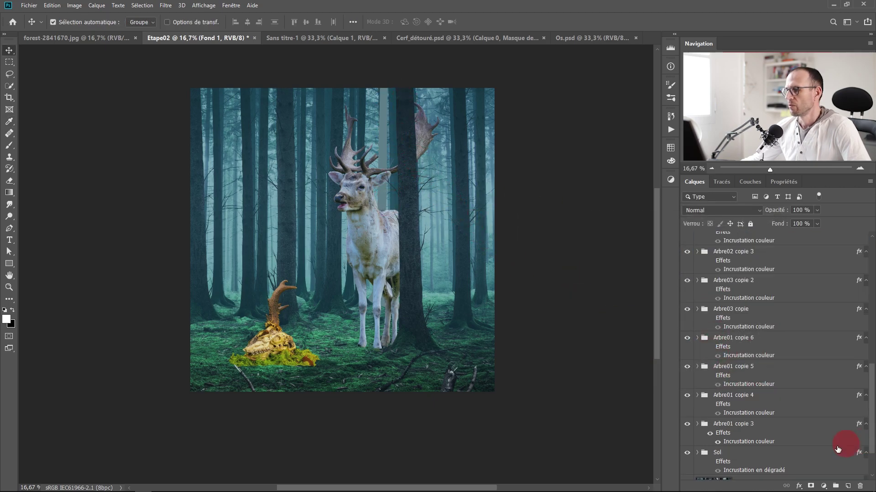
drag(869, 390, 869, 238)
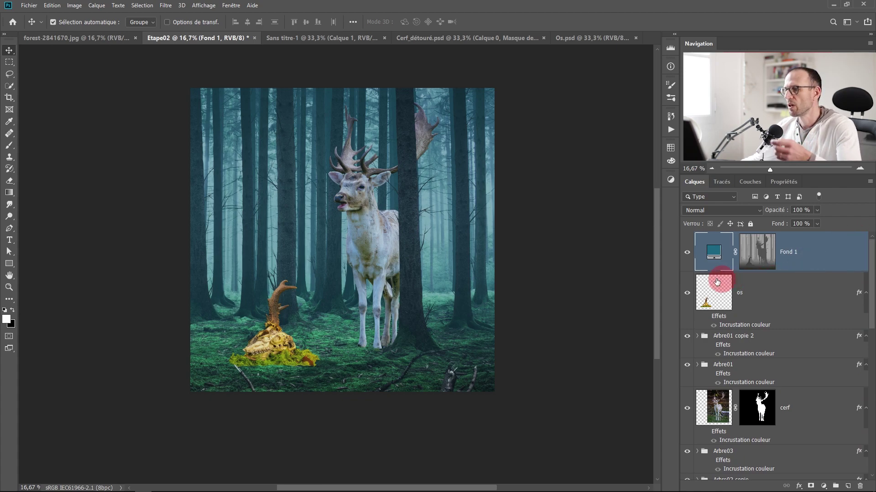
- Brighten the Fond 1 layer mask with a Curves adjustment, moving the white point to input 156 with output 255
click(750, 259)
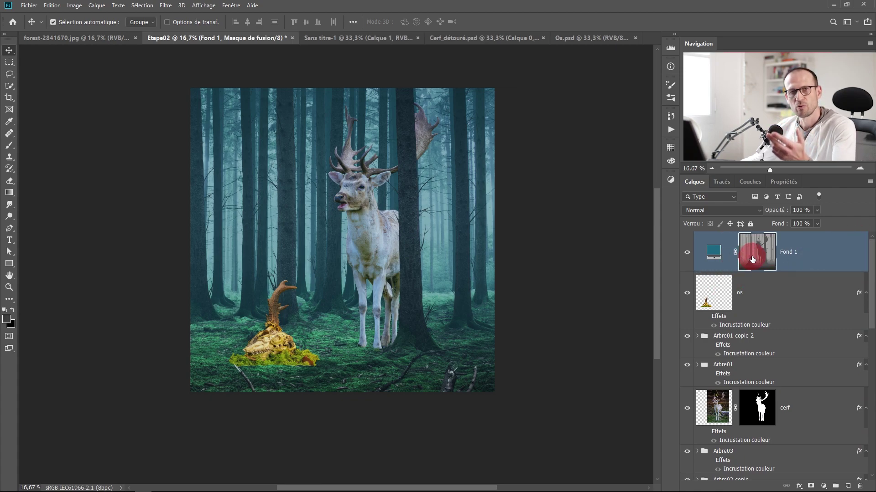
click(80, 6)
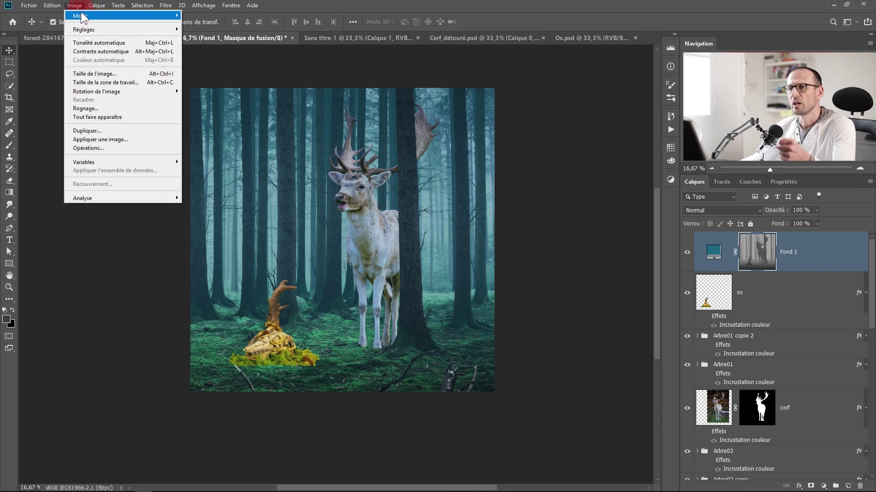
click(202, 47)
click(463, 223)
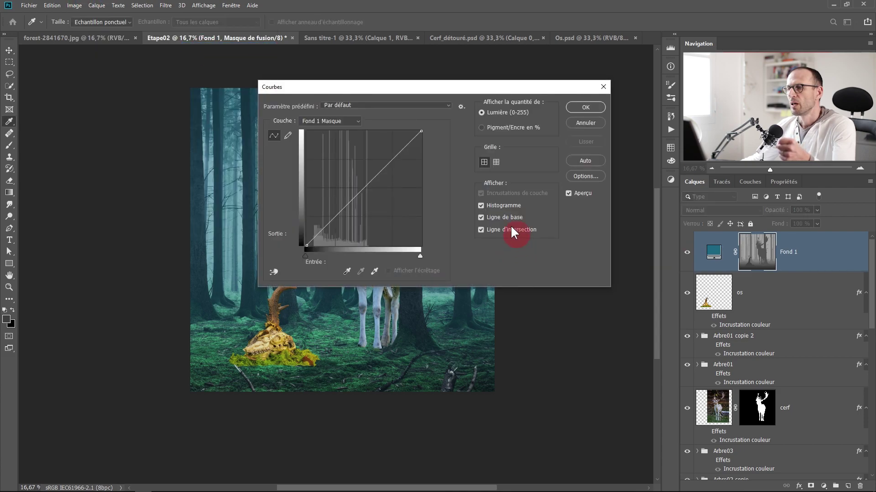
drag(420, 256, 386, 251)
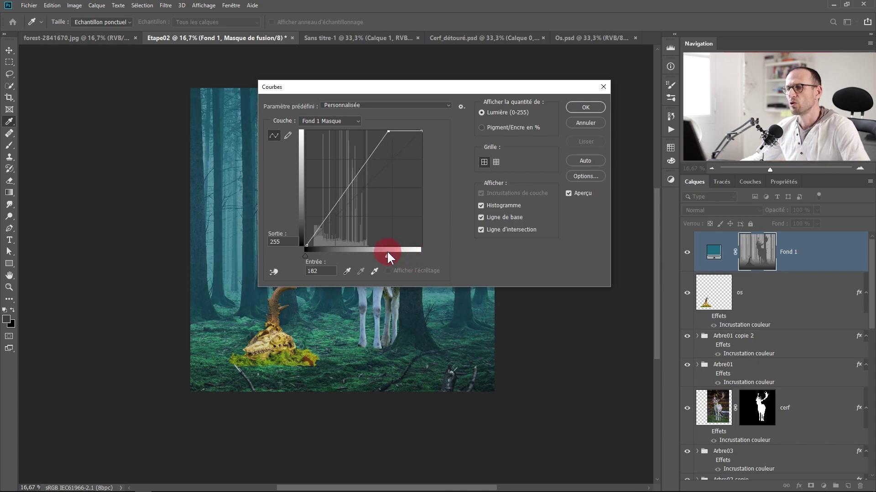
drag(434, 84, 694, 126)
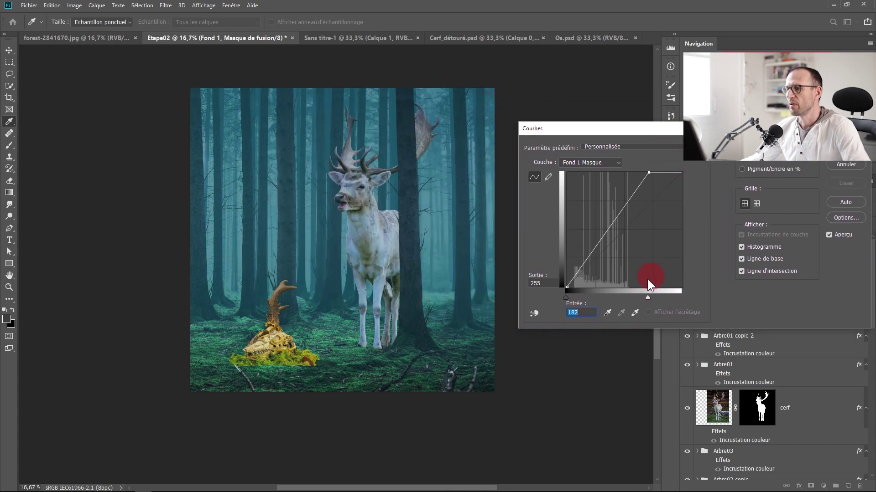
mouse_move(647, 297)
mouse_down()
mouse_move(621, 296)
mouse_move(635, 296)
mouse_up()
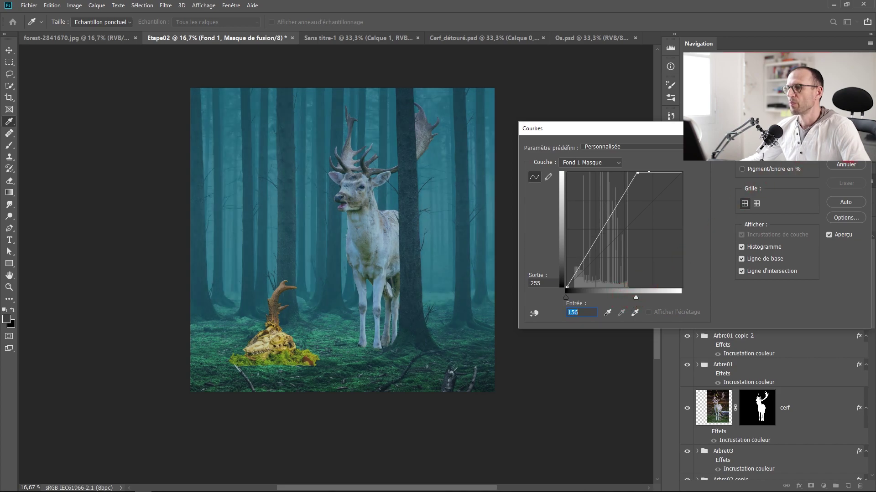
click(847, 150)
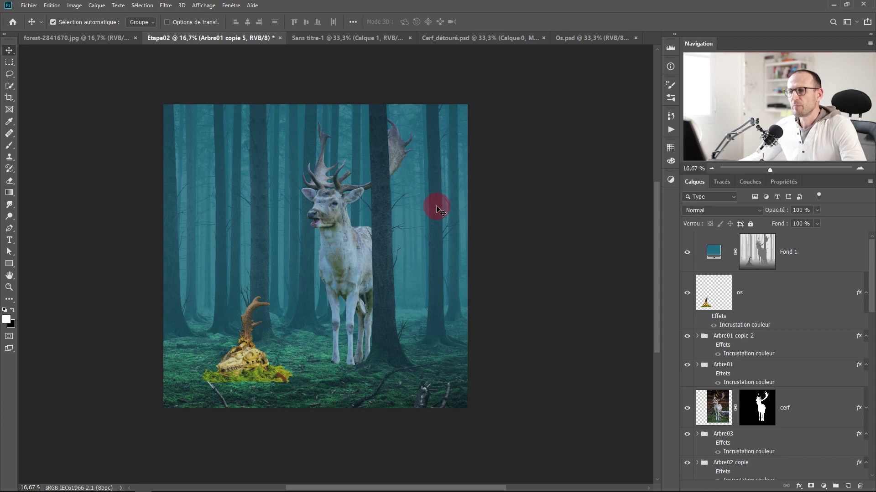
- Examine the trees around the skull's antler at 100% zoom and hide the Fond 1 fog layer to compare
ctrl+click(296, 252)
drag(259, 260, 357, 252)
ctrl+click(307, 263)
ctrl+click(372, 310)
ctrl+click(372, 313)
ctrl+click(371, 313)
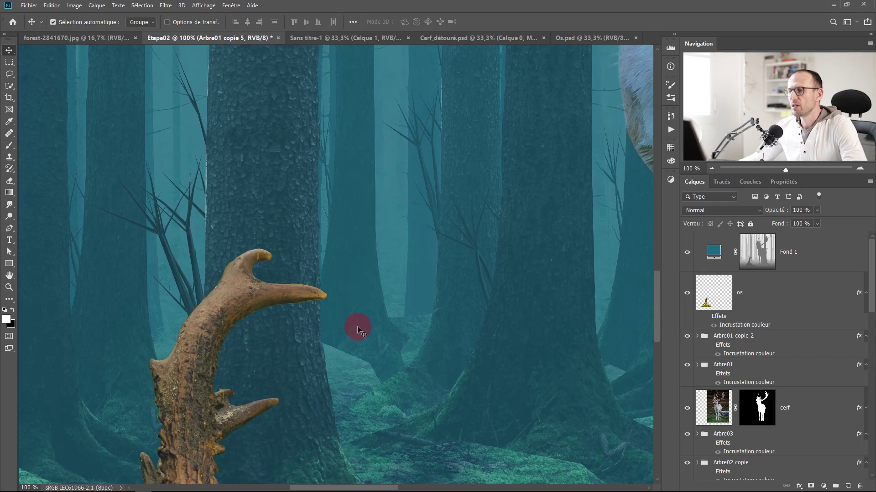
drag(354, 352, 491, 301)
drag(269, 306, 289, 309)
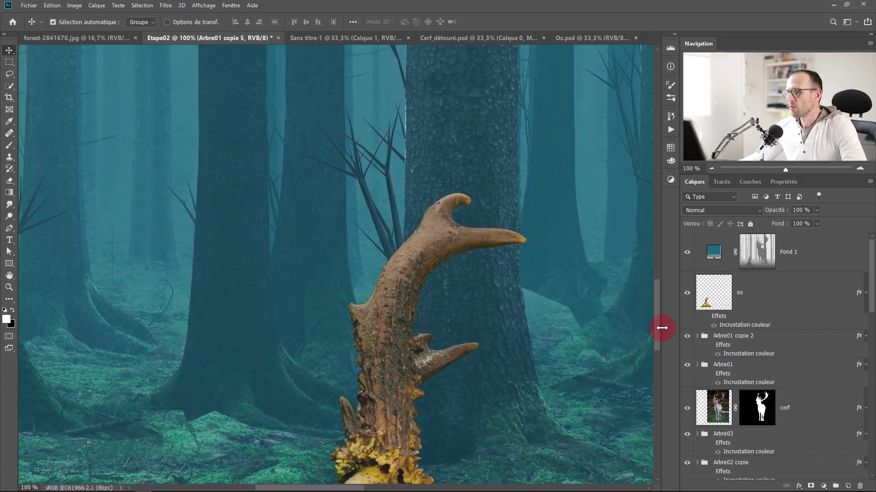
click(685, 257)
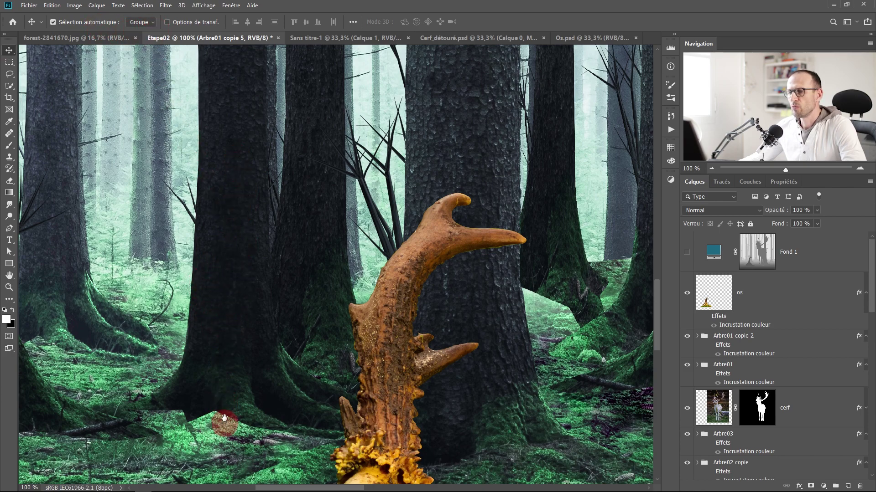
- Add a Curves adjustment inside the Arbre02 copie tree group and move its white point to input 86 to lighten the trunk
drag(224, 450, 394, 361)
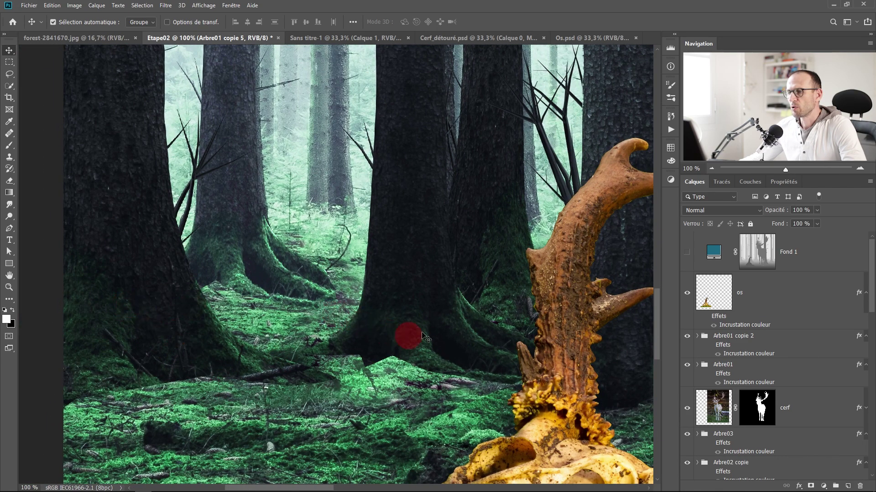
click(399, 281)
scroll(751, 389, down, 3)
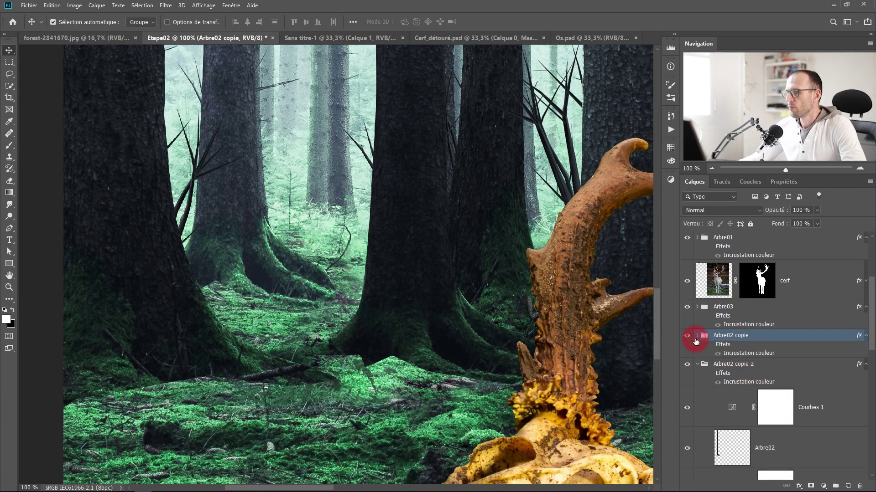
click(697, 336)
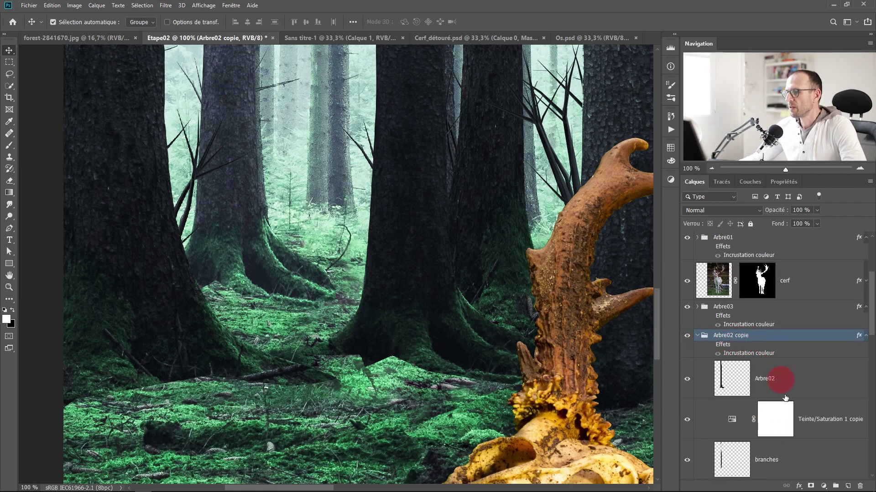
click(828, 487)
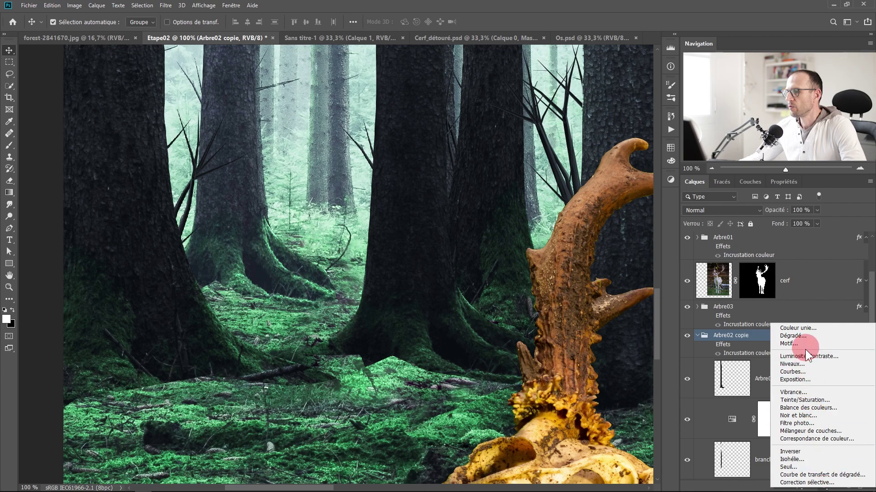
click(806, 373)
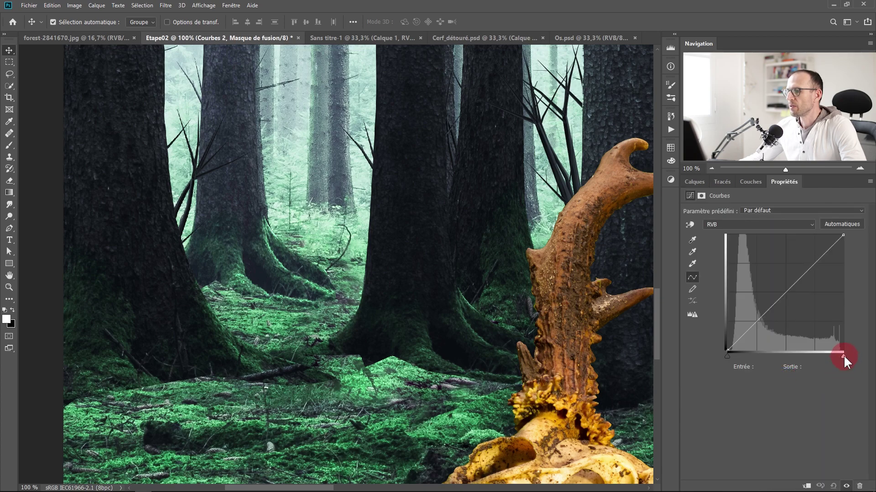
drag(843, 357, 765, 351)
click(382, 369)
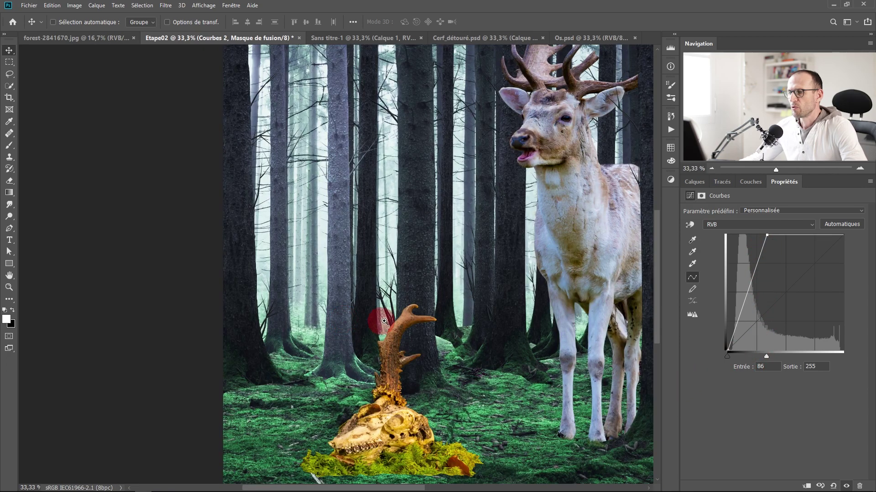
- Add a colorizing Hue/Saturation adjustment layer above Fond 1 with hue 205, saturation 68 and lightness -3
scroll(383, 322, up, 2)
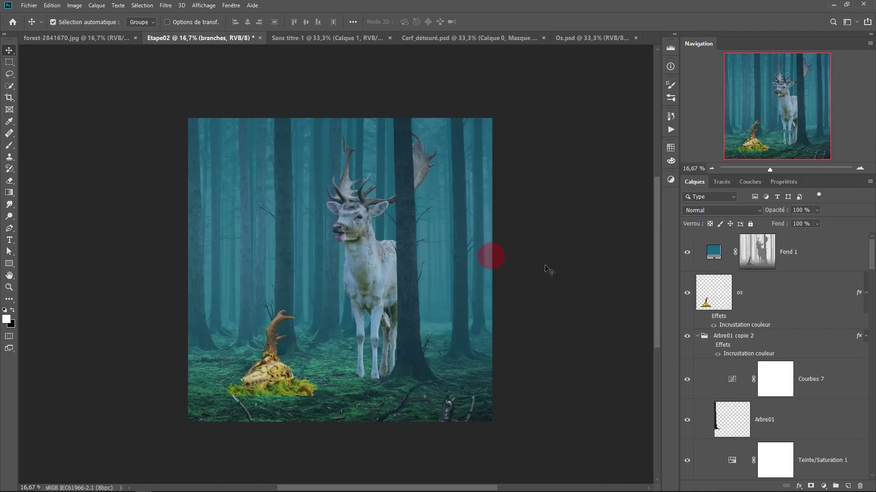
scroll(285, 310, up, 3)
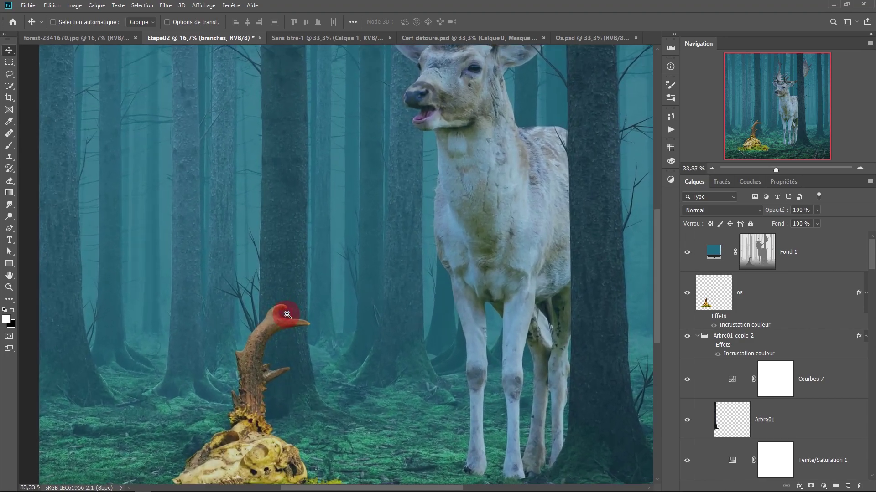
scroll(322, 269, down, 3)
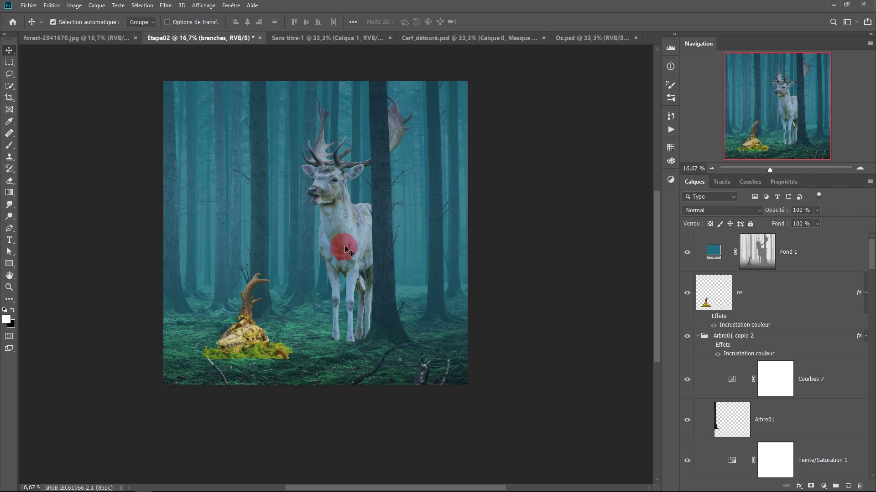
click(817, 258)
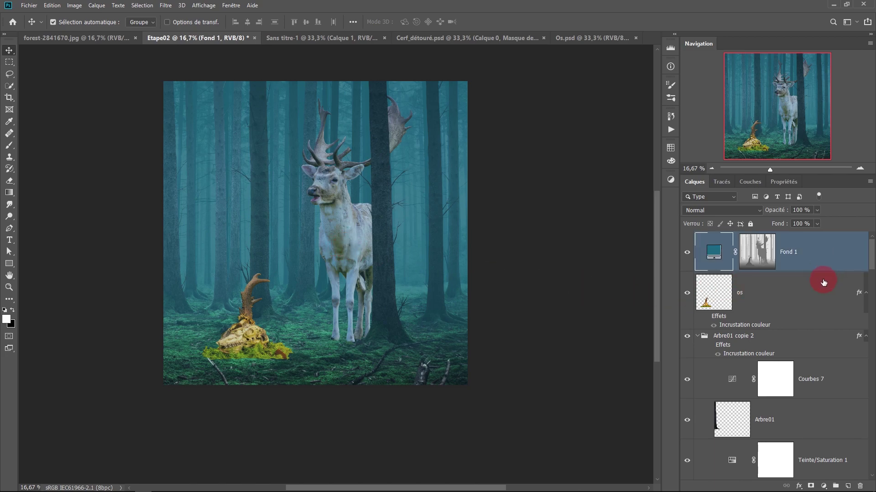
click(823, 486)
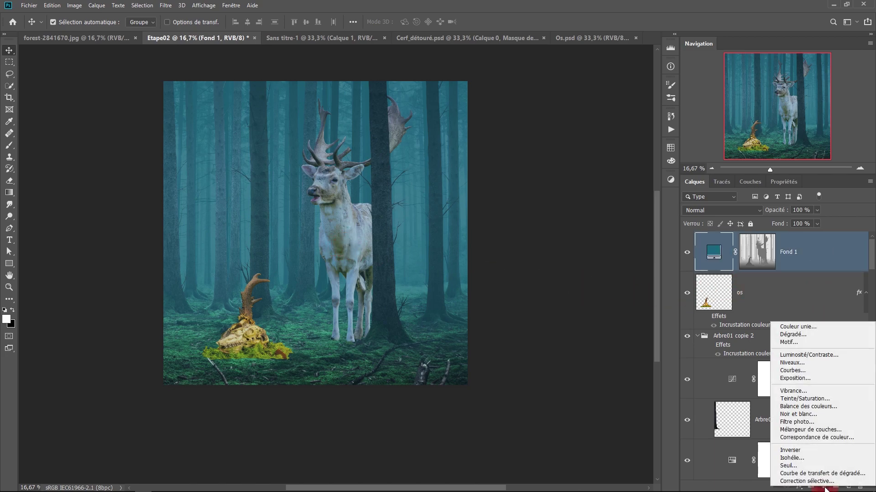
click(816, 399)
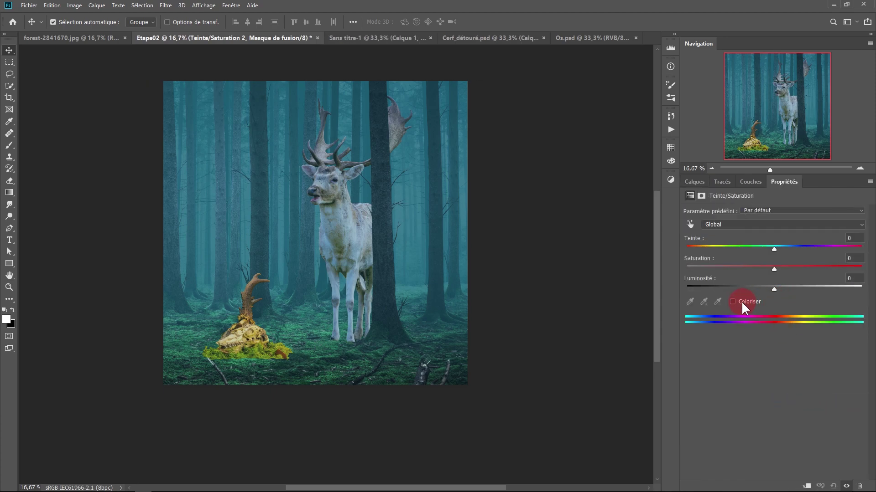
click(733, 302)
mouse_move(780, 249)
mouse_down()
mouse_move(792, 247)
mouse_move(784, 245)
mouse_up()
drag(731, 269, 763, 266)
drag(791, 249, 793, 272)
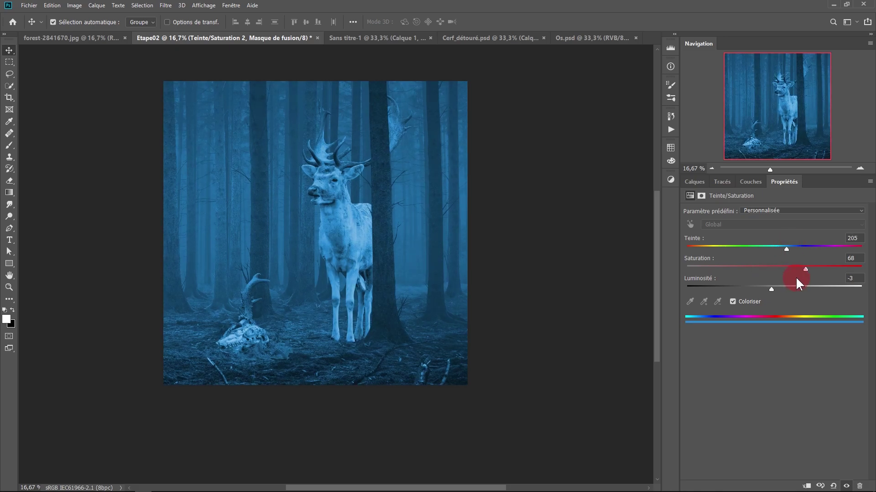
- Set the Teinte/Saturation 2 layer's blend mode to Couleur
click(699, 181)
click(771, 251)
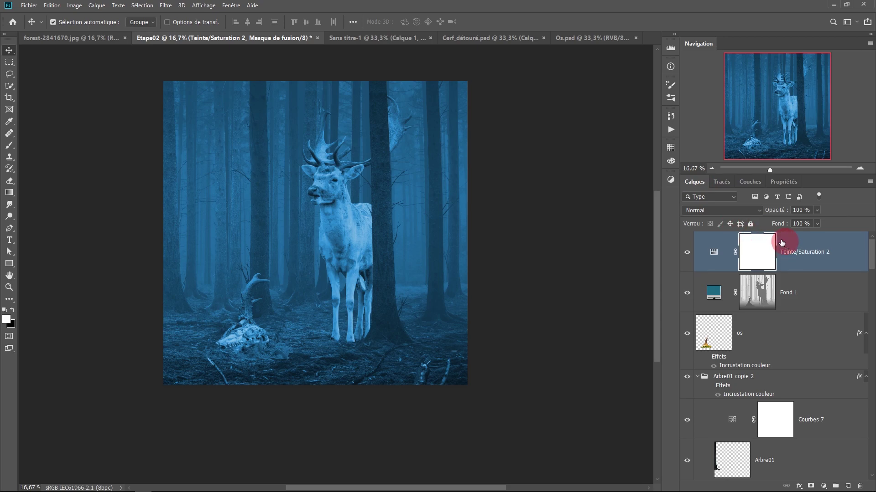
click(721, 210)
click(713, 451)
- Change the Fond 1 fog fill to the pale grey-blue b4c5ca
click(729, 287)
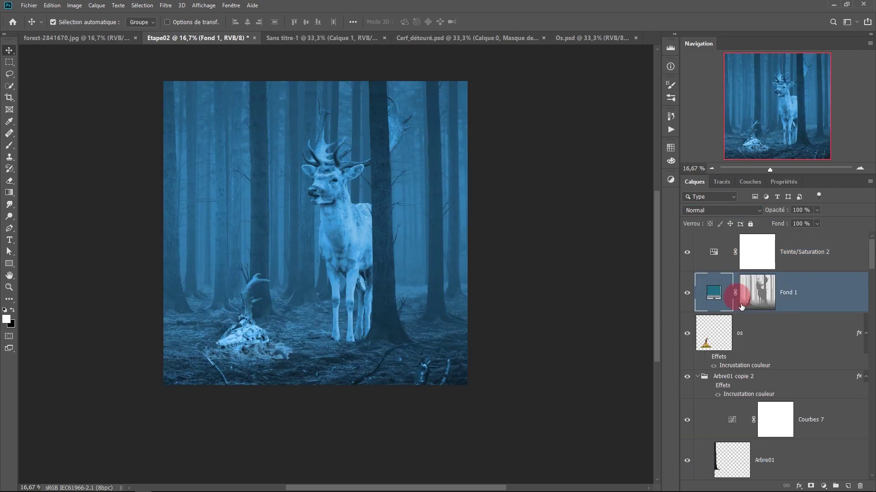
double_click(716, 290)
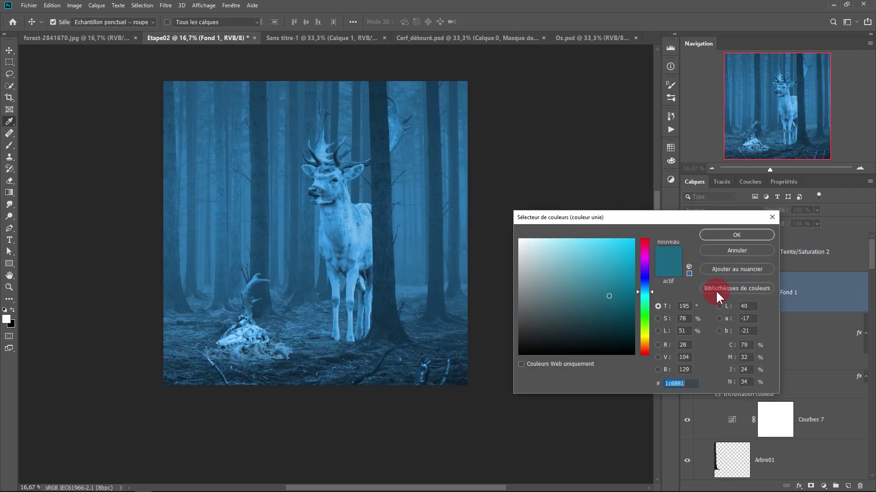
mouse_move(608, 295)
mouse_down()
mouse_move(599, 245)
mouse_move(532, 262)
mouse_move(506, 246)
mouse_move(497, 260)
mouse_move(497, 237)
mouse_move(525, 265)
mouse_move(522, 248)
mouse_move(527, 266)
mouse_move(527, 257)
mouse_up()
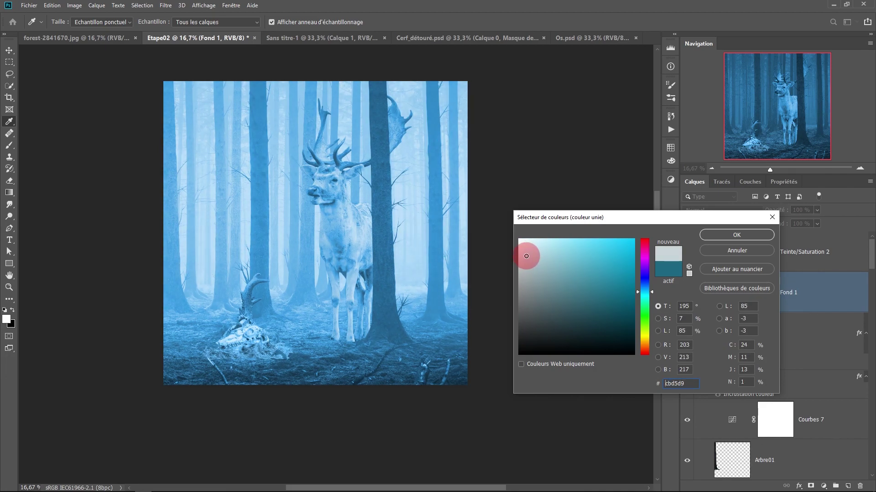
drag(527, 257, 530, 263)
click(730, 233)
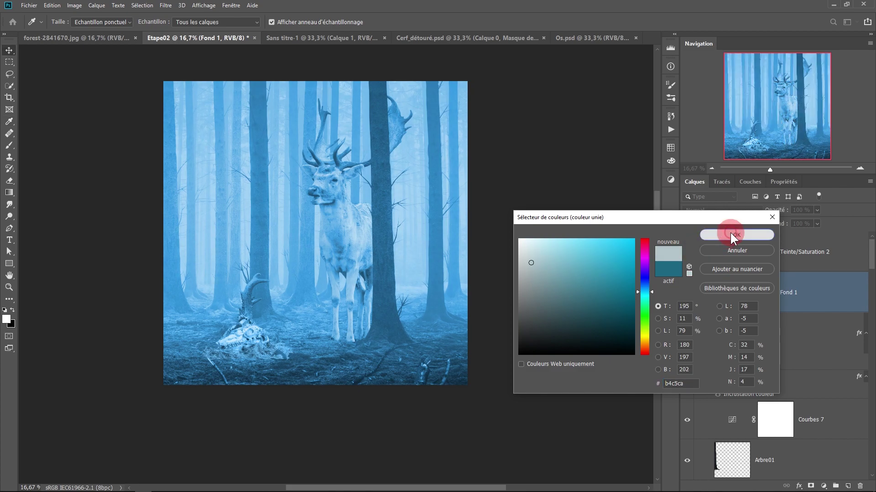
- Shift the Teinte/Saturation 2 hue slightly towards cyan and readjust its other colour sliders for a softer blue tint
click(718, 251)
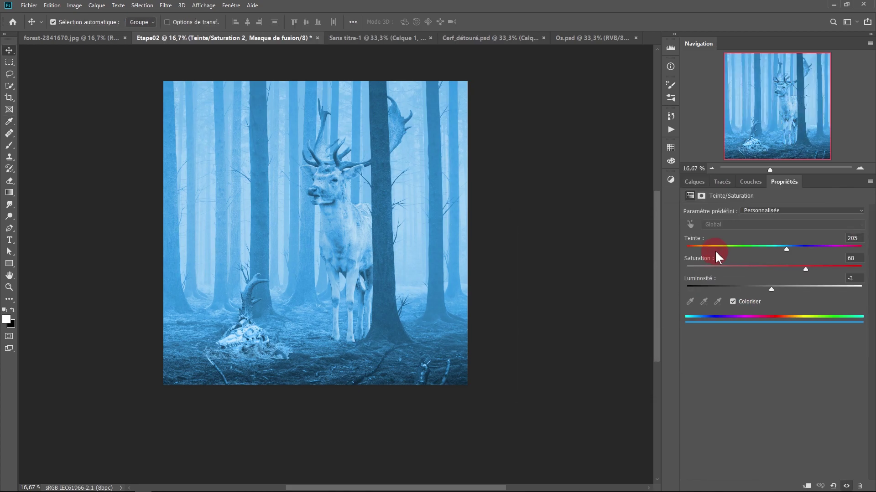
mouse_move(789, 251)
mouse_down()
mouse_move(821, 250)
mouse_move(783, 248)
mouse_up()
drag(773, 289, 794, 271)
click(698, 182)
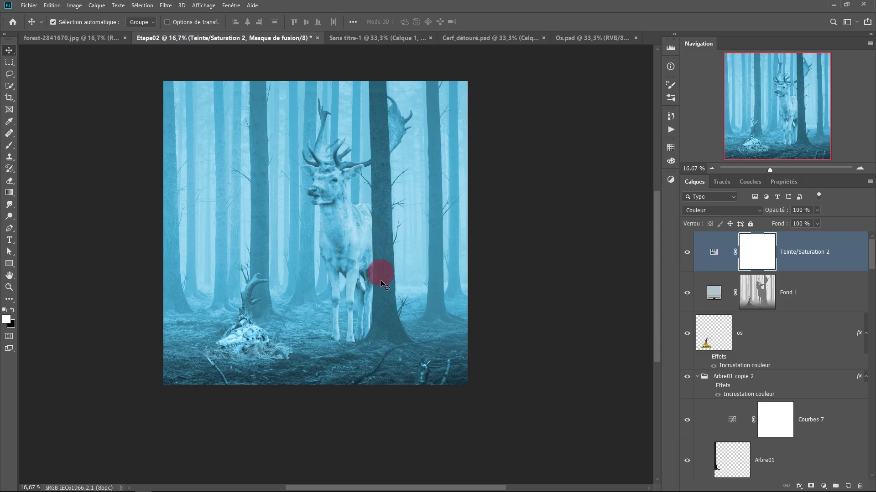
scroll(788, 329, down, 5)
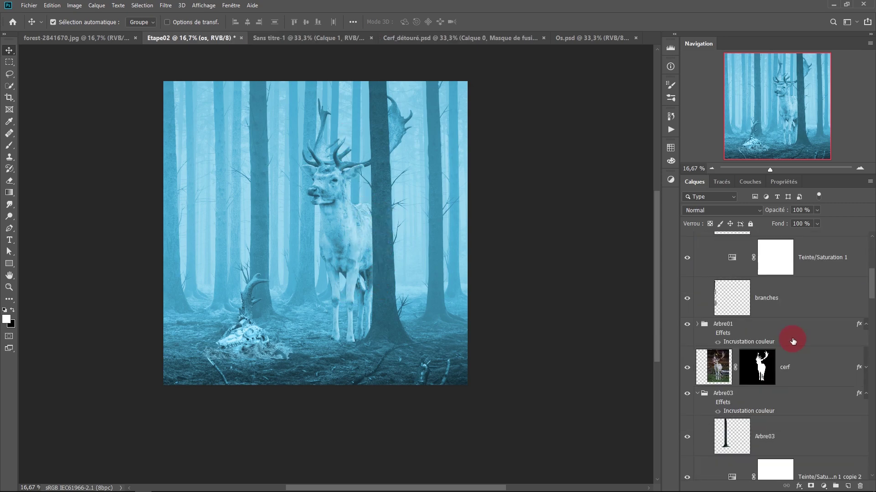
- Put the deer layer in its own group named cerf and set the group's blend mode to Normal
click(811, 381)
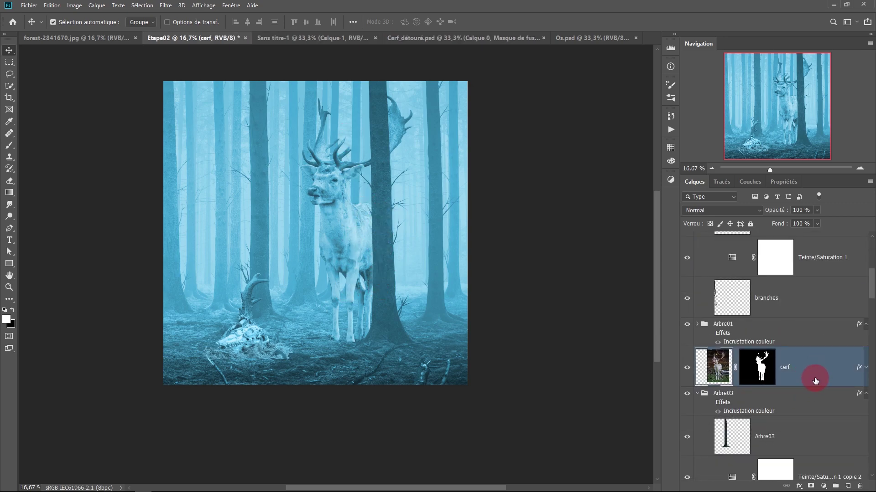
key(ctrl+g)
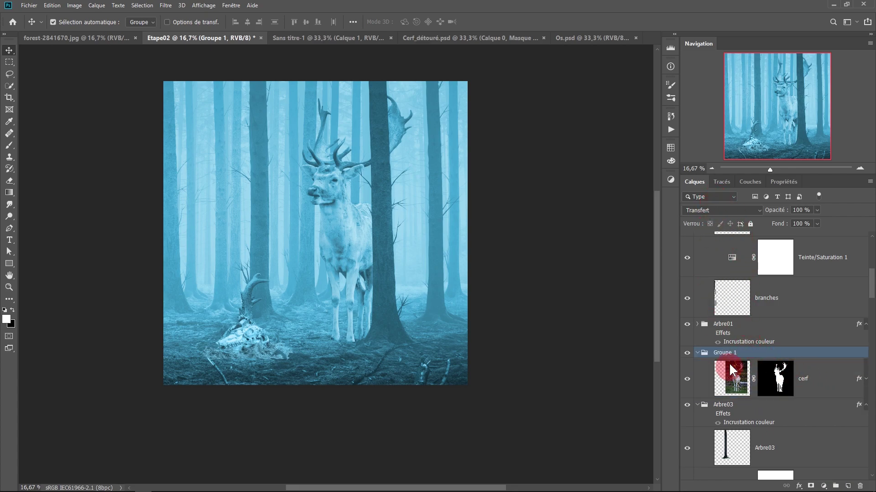
text(cerf)
click(756, 358)
click(734, 211)
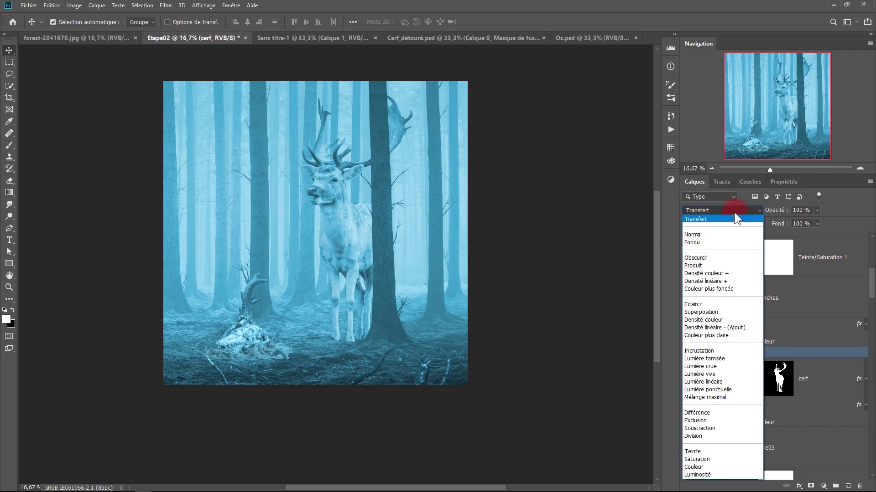
click(706, 236)
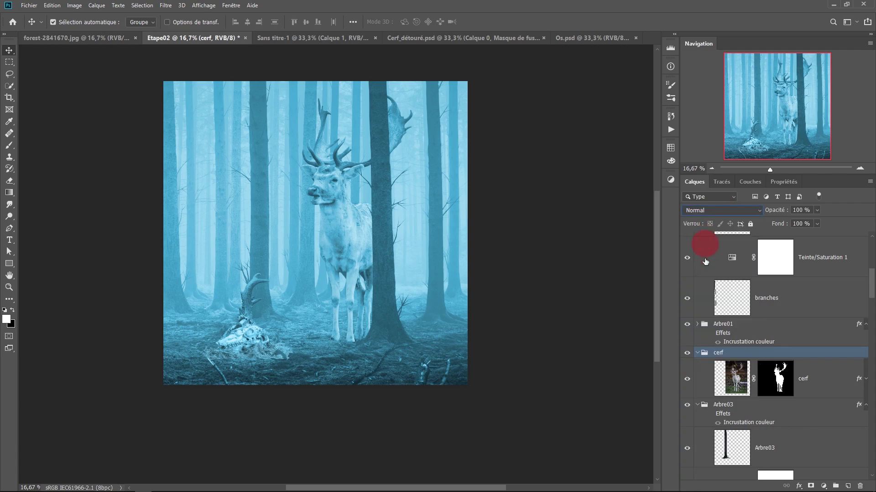
- Add a Hue/Saturation adjustment above the deer layer inside the cerf group and strongly lower its lightness
click(823, 378)
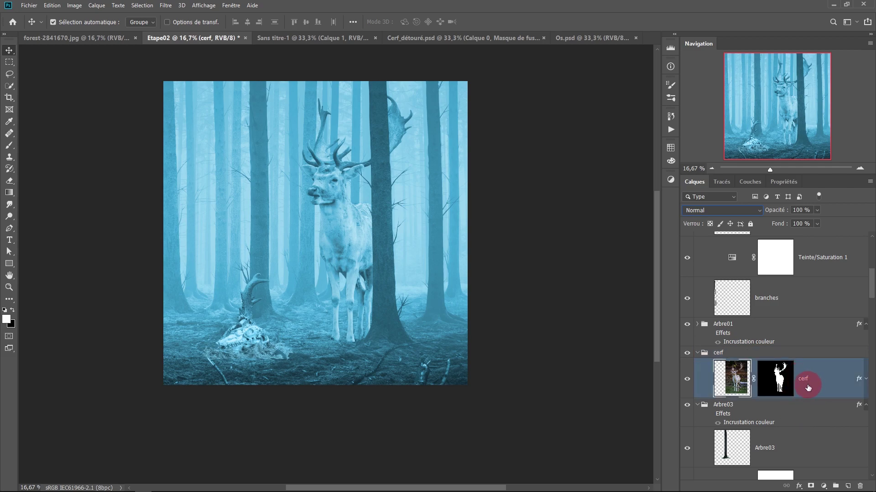
click(823, 486)
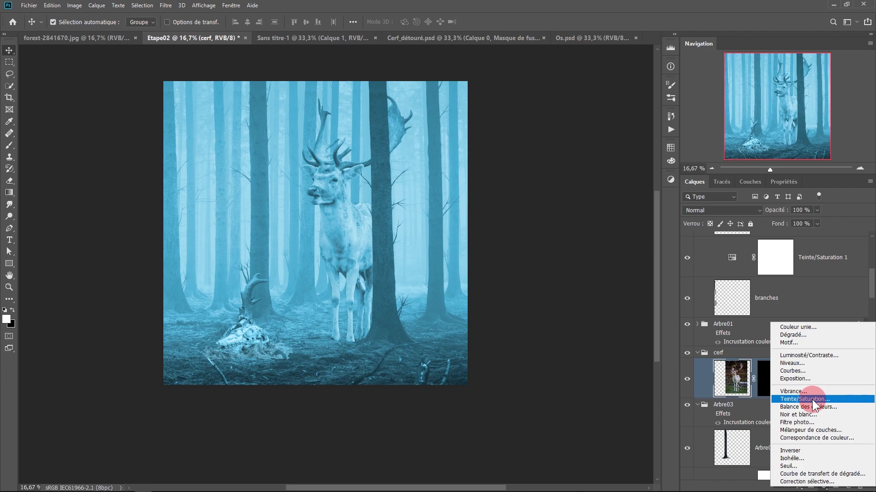
click(811, 399)
drag(774, 287, 715, 289)
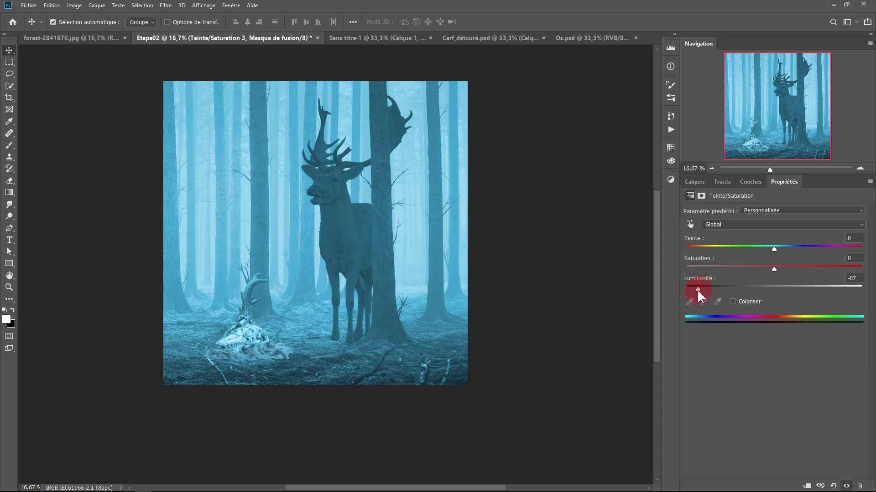
drag(704, 289, 703, 289)
- Fine-tune the deer's Hue/Saturation adjustment to saturation -3 and lightness -85
scroll(409, 251, up, 4)
drag(329, 217, 307, 245)
drag(295, 234, 400, 332)
drag(774, 249, 772, 269)
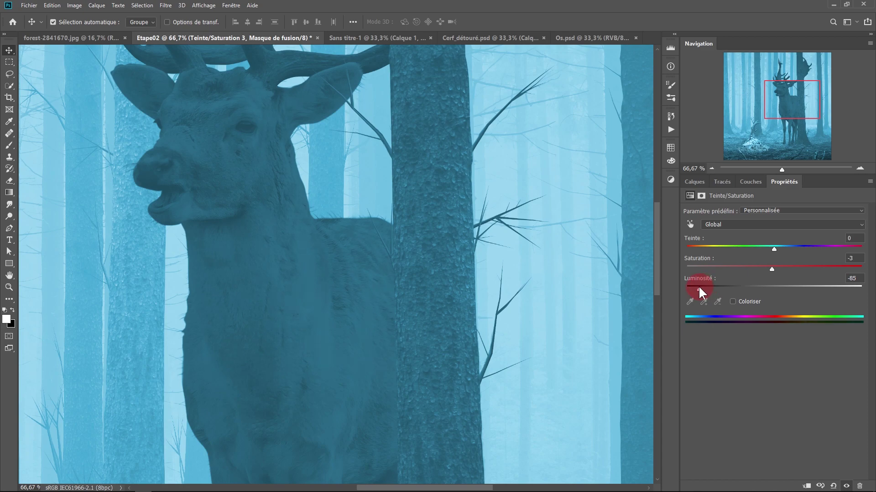
drag(699, 290, 700, 289)
ctrl+alt+click(450, 267)
ctrl+alt+click(450, 267)
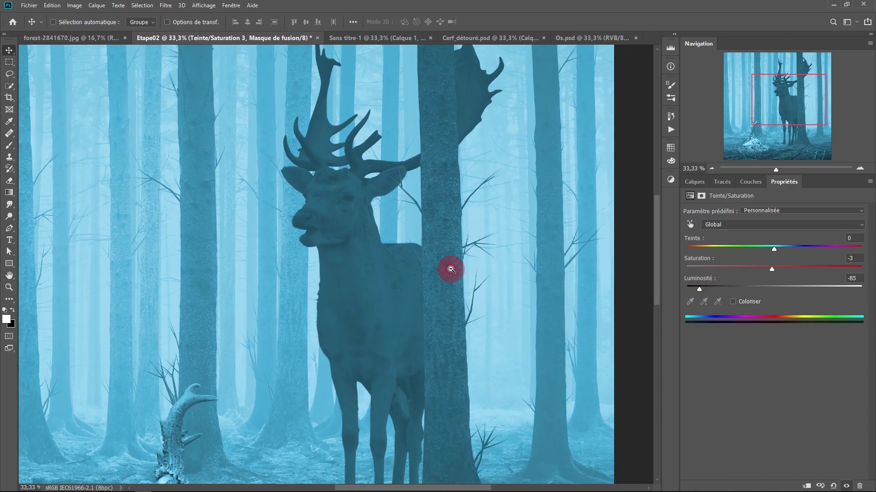
ctrl+alt+click(451, 269)
ctrl+alt+click(450, 269)
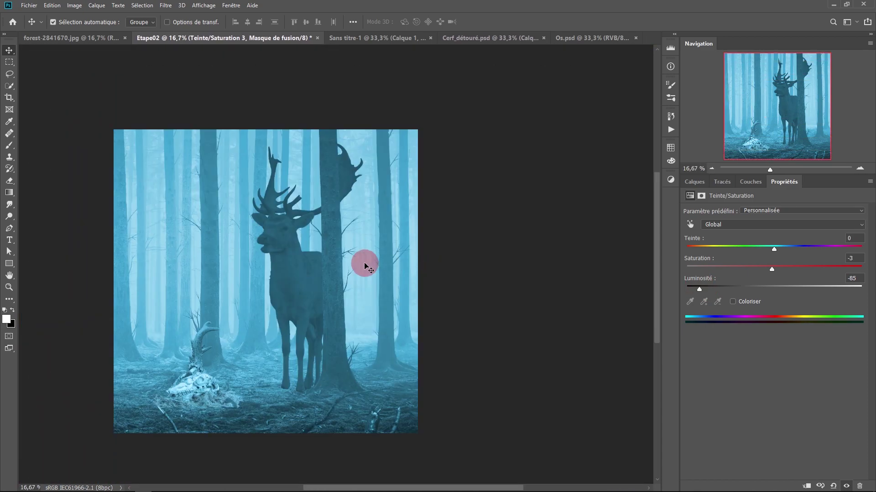
- Target the Teinte/Saturation 3 mask and prepare a black brush with opacity 53% and reduced flow
click(696, 182)
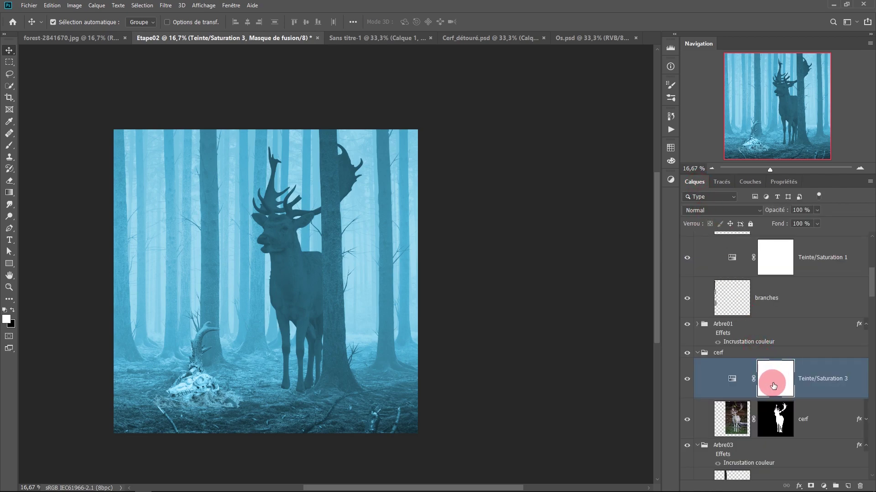
click(9, 146)
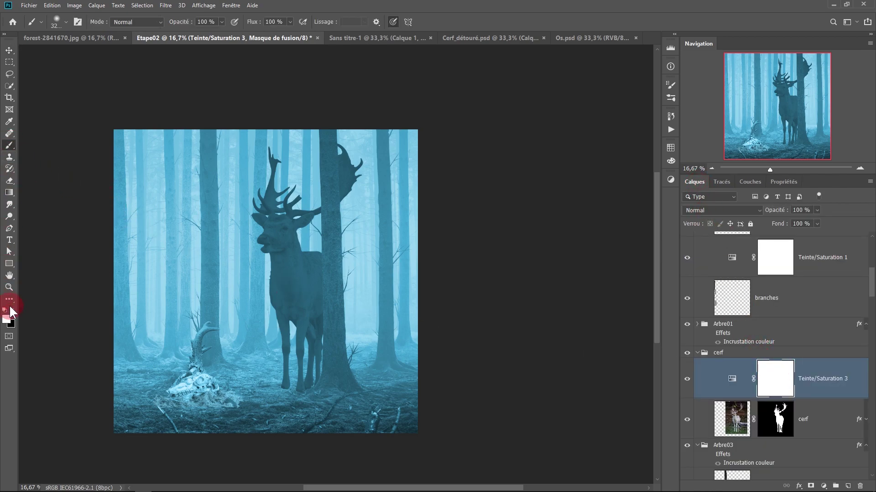
scroll(261, 228, up, 3)
drag(323, 198, 113, 223)
drag(286, 200, 232, 216)
drag(338, 191, 264, 293)
key(x)
click(387, 155)
key(ctrl+z)
drag(182, 22, 161, 22)
drag(254, 22, 235, 22)
- Paint softly with black at about 9% flow over parts of the deer on the Teinte/Saturation 3 mask to lighten them
click(263, 156)
click(461, 137)
scroll(298, 242, up, 1)
drag(298, 243, 351, 190)
scroll(187, 226, up, 1)
drag(344, 279, 329, 289)
drag(252, 22, 229, 26)
drag(337, 278, 374, 278)
mouse_move(522, 441)
mouse_down()
mouse_move(385, 213)
mouse_move(451, 250)
mouse_up()
scroll(326, 440, down, 5)
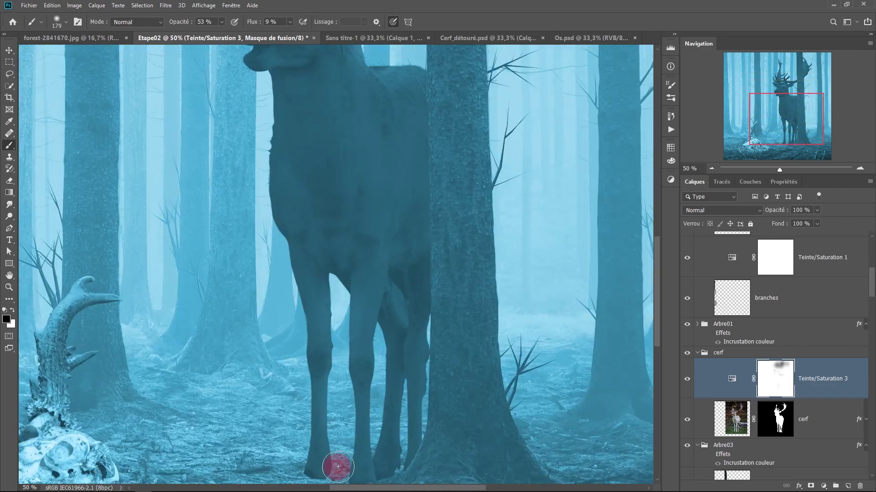
- Put the skull layer in its own group named os
scroll(315, 305, up, 1)
scroll(248, 357, up, 1)
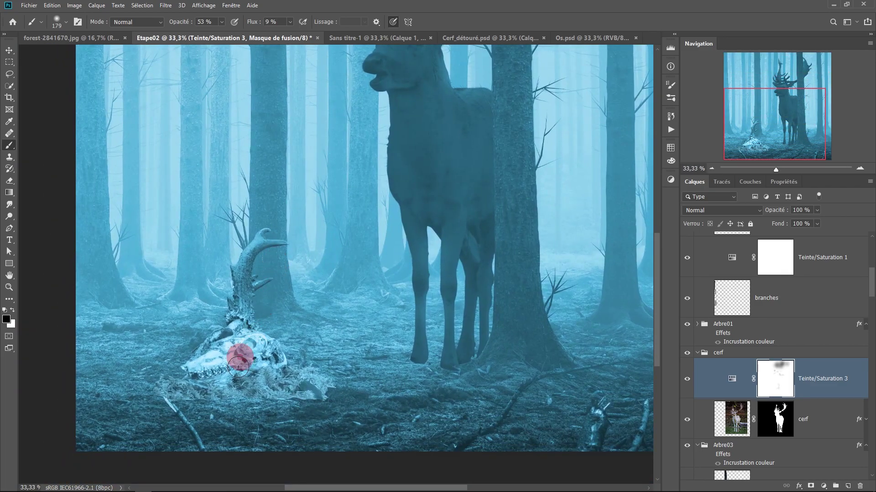
scroll(772, 362, up, 4)
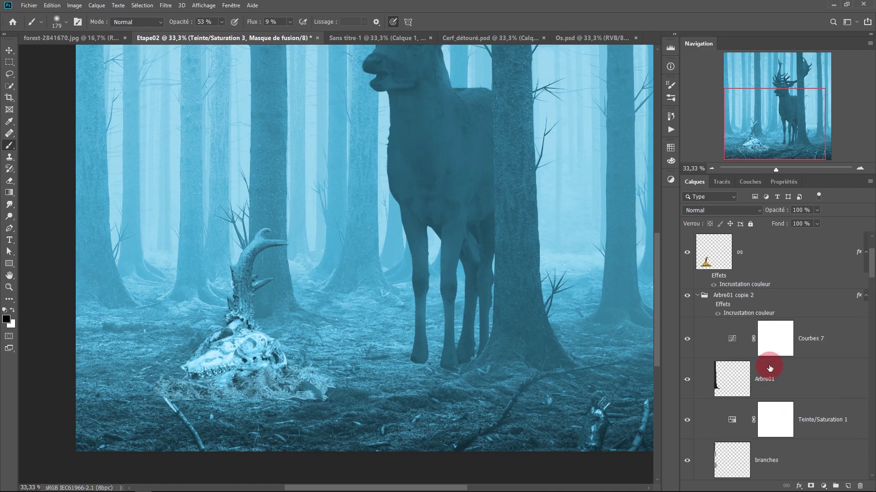
click(772, 266)
key(ctrl+g)
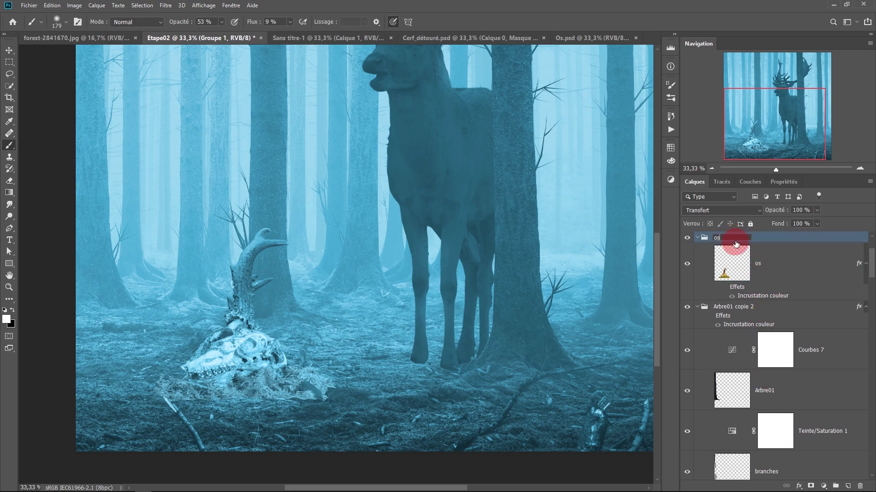
key(Return)
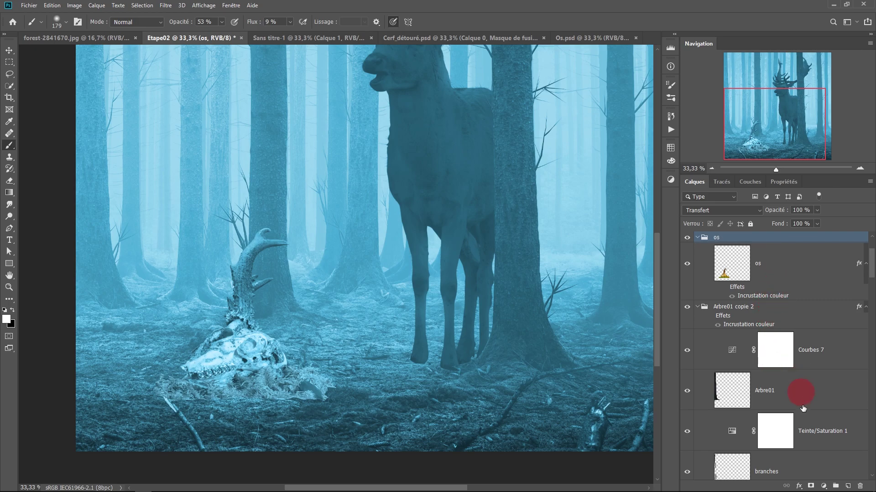
- Add a Hue/Saturation adjustment above the skull layer inside the os group with lightness -64
click(811, 486)
key(ctrl+z)
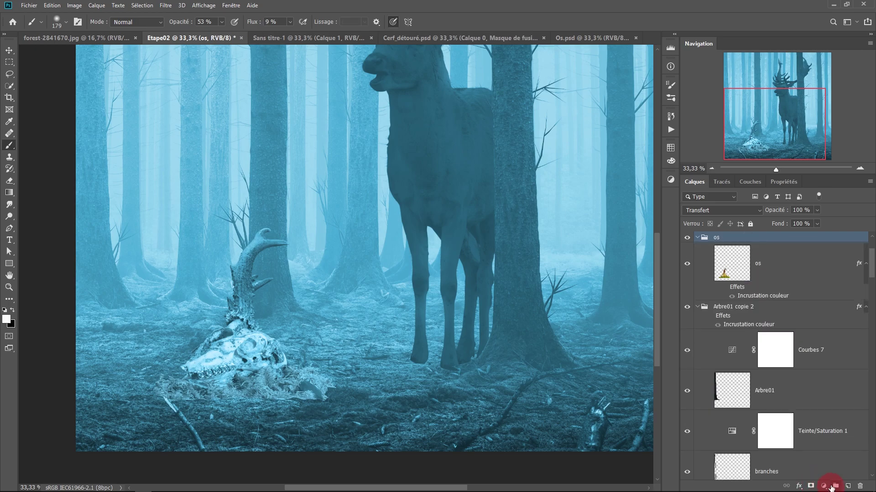
click(823, 486)
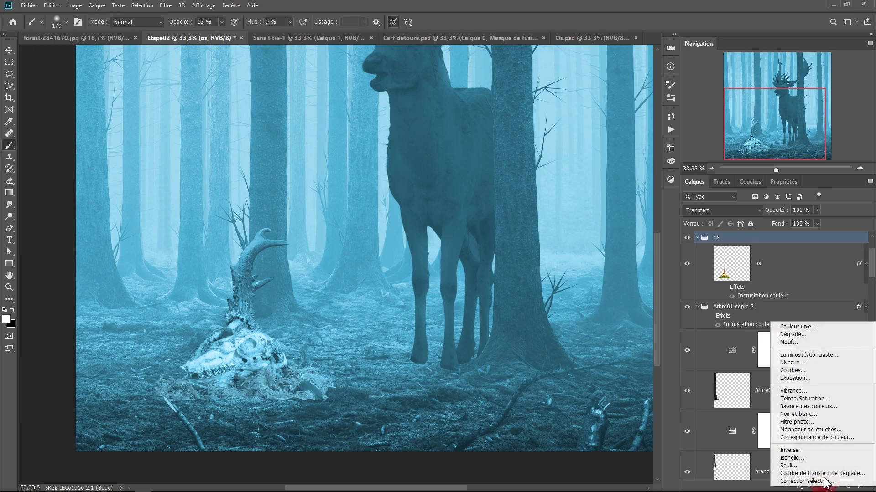
click(796, 398)
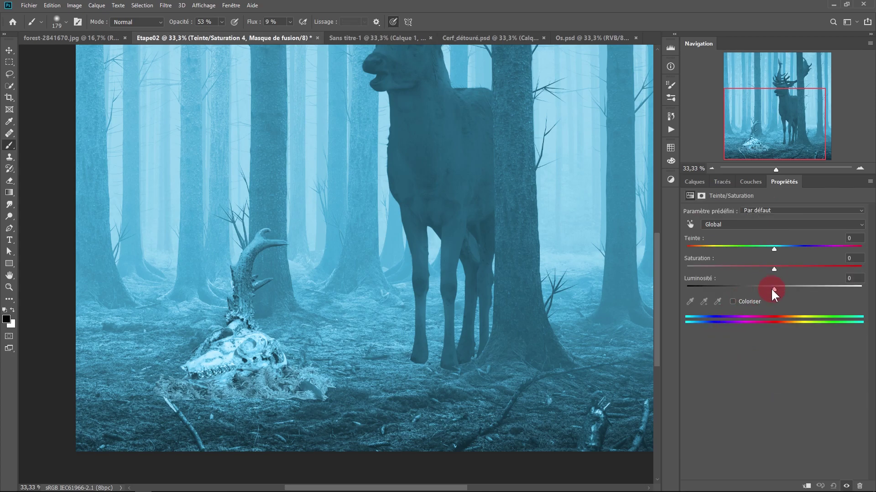
drag(774, 290, 718, 291)
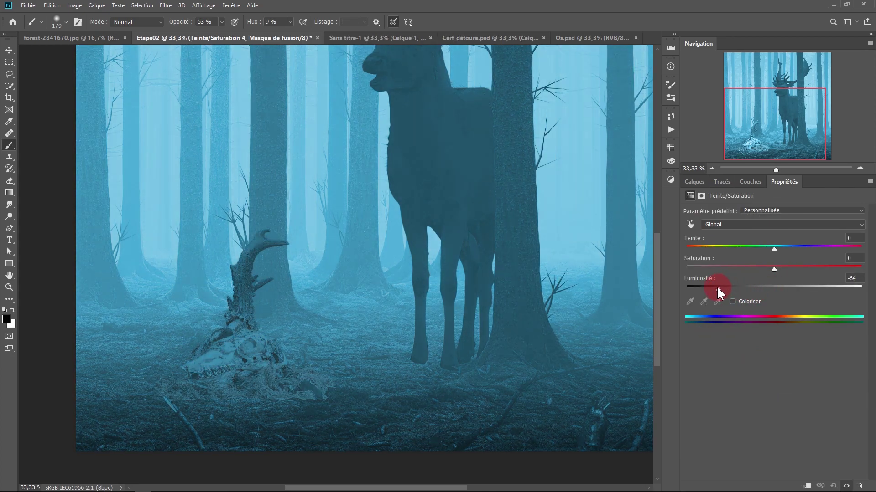
click(694, 182)
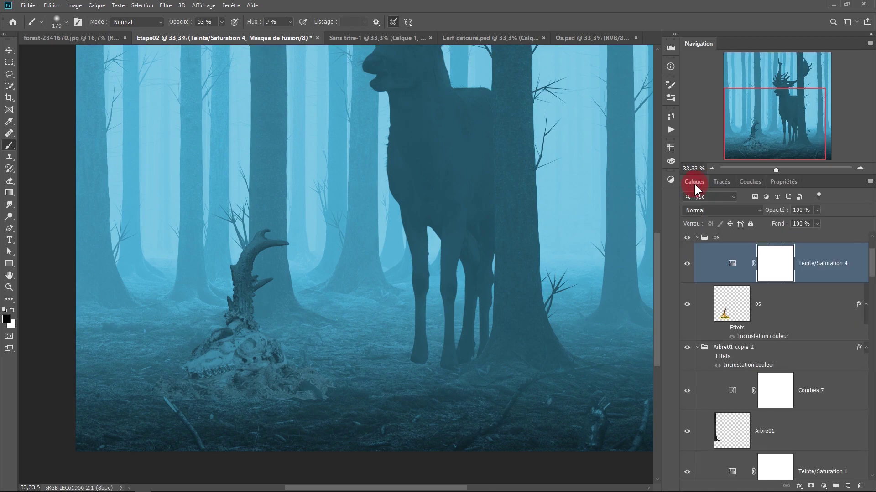
- Set the os group's blend mode to Normal so its adjustment affects only the skull
click(731, 238)
click(712, 209)
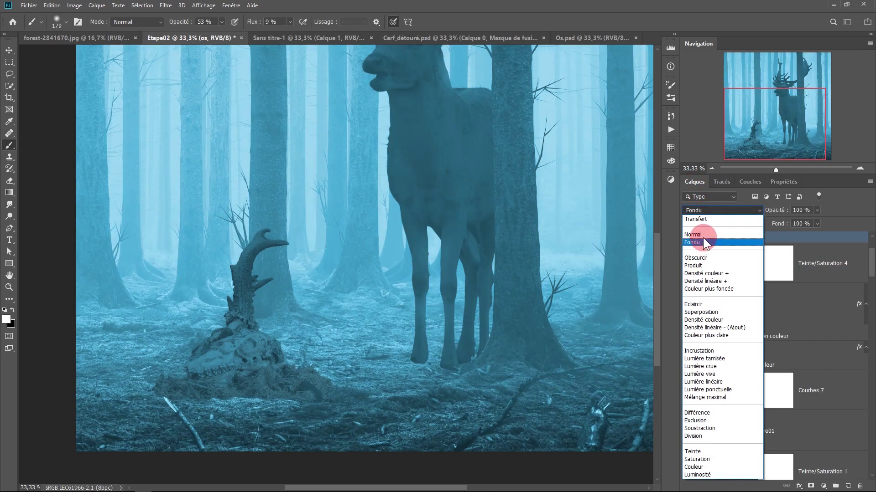
click(703, 237)
- Readjust the lightness of Teinte/Saturation 4 to match the skull's darkness to the scene
click(727, 268)
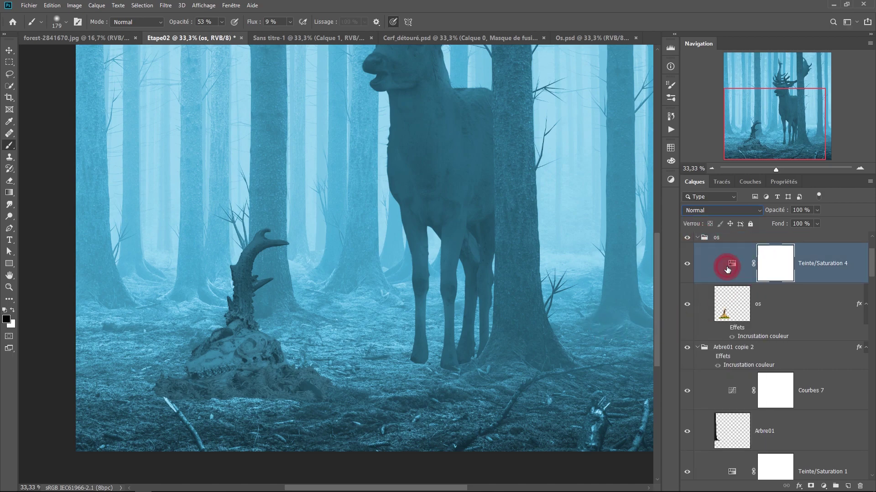
drag(720, 292, 734, 289)
drag(267, 401, 323, 400)
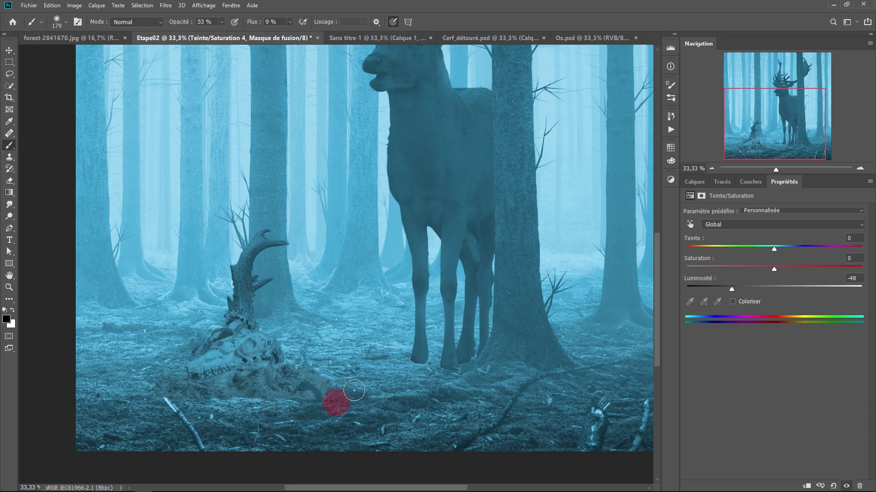
drag(733, 285, 725, 295)
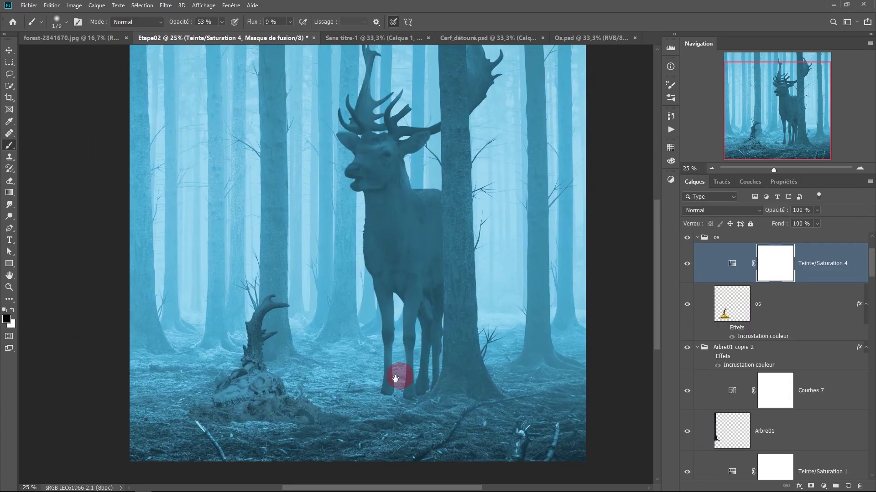
drag(400, 377, 383, 381)
key(ctrl+minus)
drag(380, 340, 399, 393)
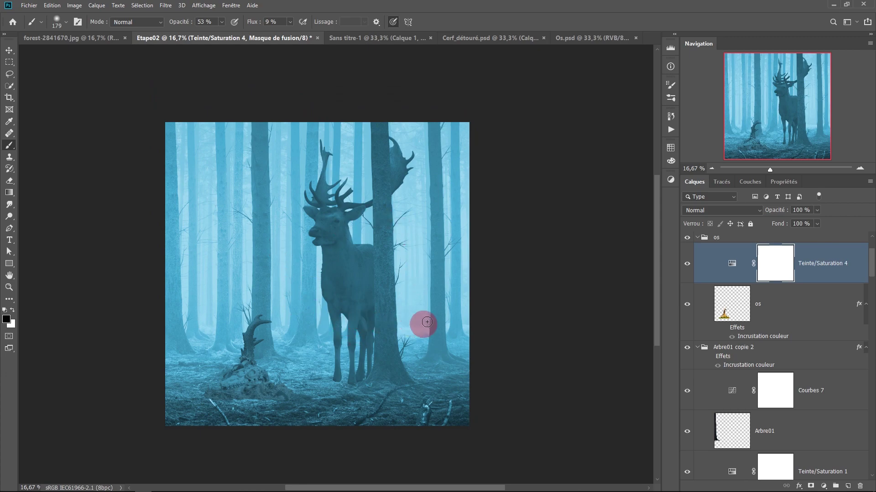
- Add a Curves adjustment layer above Teinte/Saturation 2 and move its black point to input 81
click(850, 259)
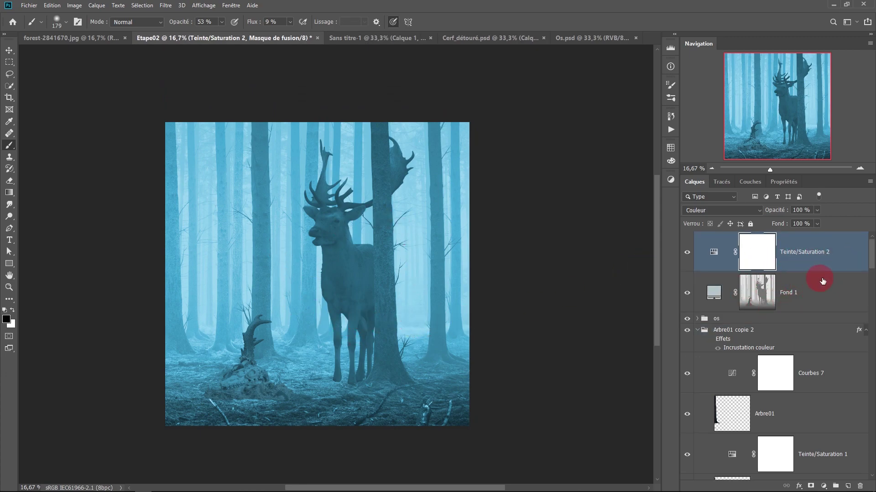
click(687, 253)
click(687, 253)
click(823, 486)
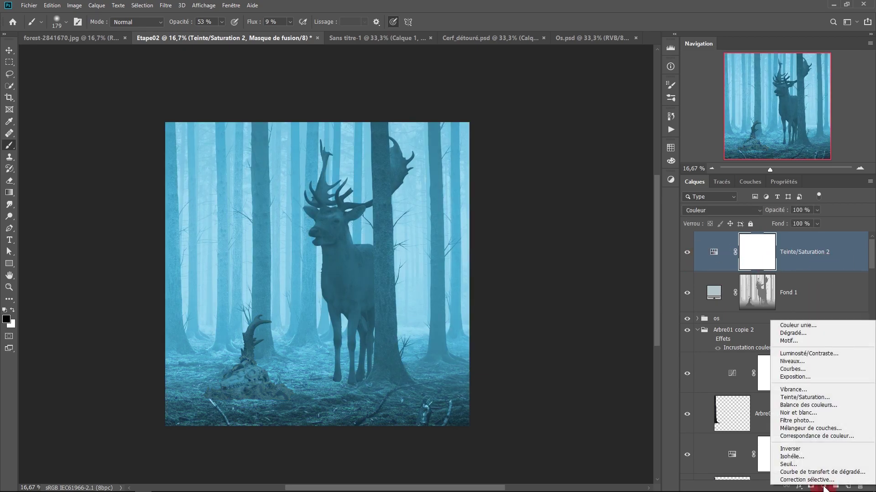
click(804, 370)
click(726, 355)
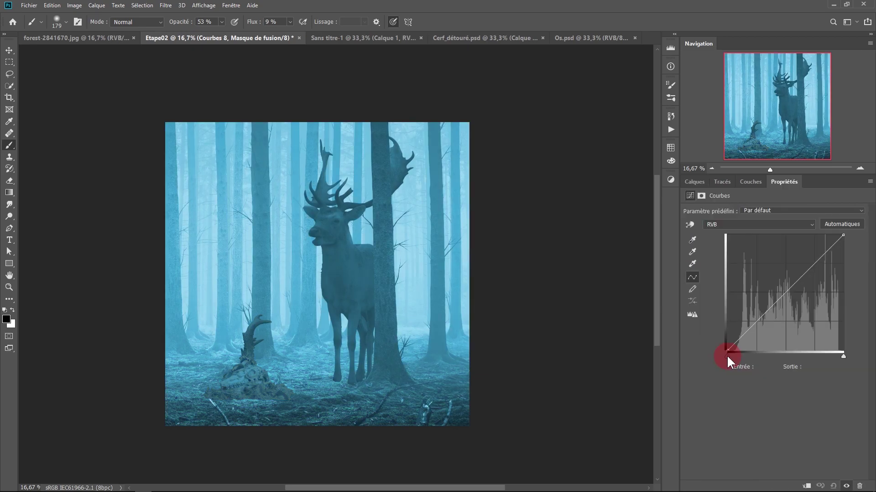
drag(727, 356, 764, 356)
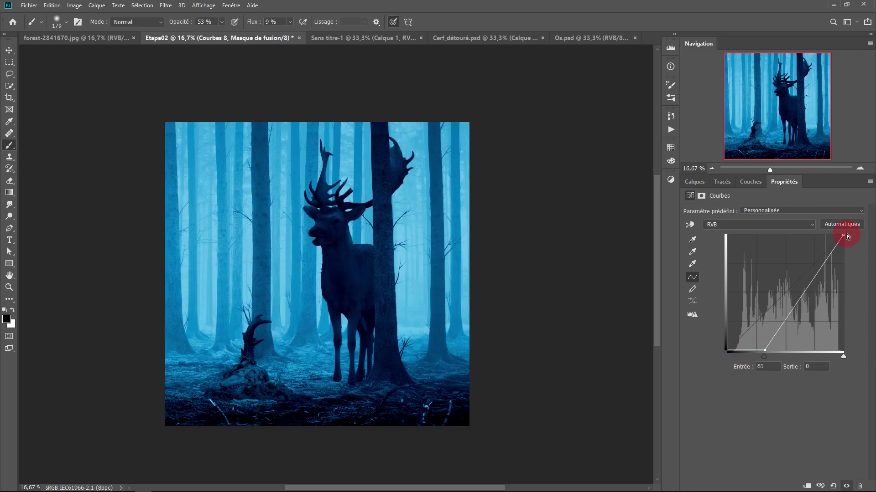
- Set the Courbes 8 black point to input 56 and lower its white point output to slightly under half
drag(846, 242, 854, 276)
drag(772, 356, 754, 357)
click(843, 276)
drag(845, 278, 843, 297)
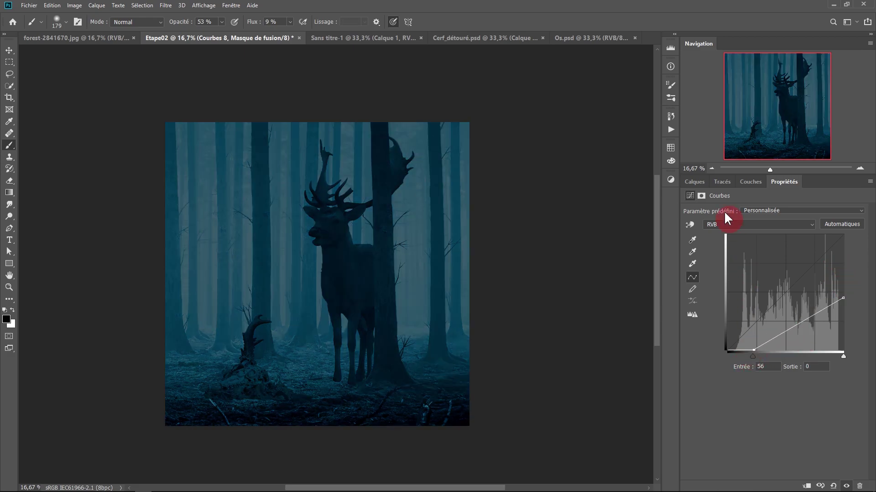
- Copy the Fond 1 depth mask onto Courbes 8, replacing its existing mask, and select the copied mask
click(695, 183)
drag(750, 250, 746, 343)
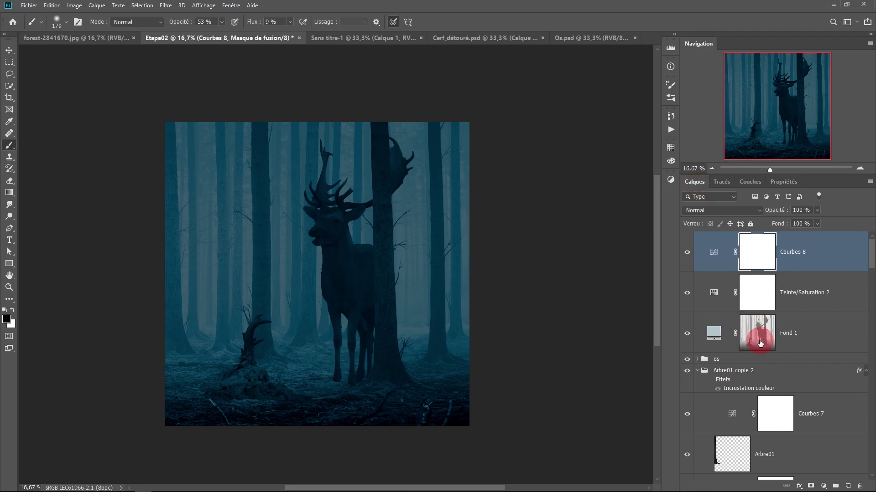
drag(760, 339, 756, 254)
click(400, 186)
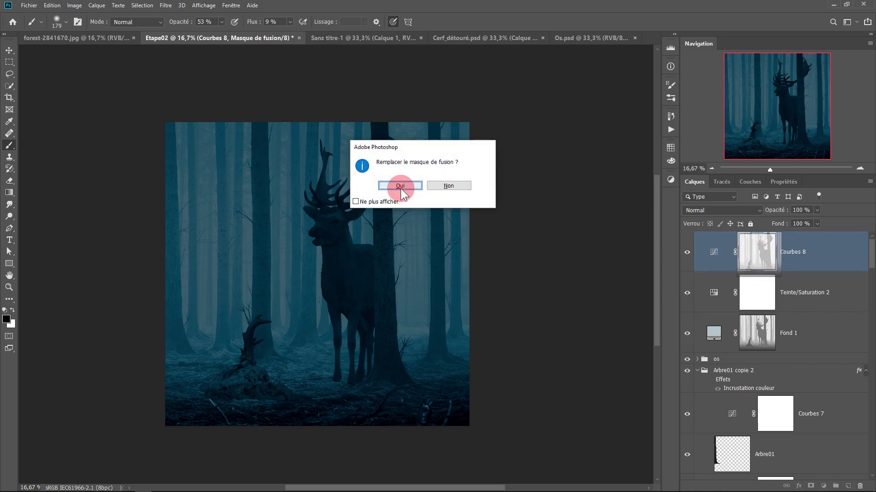
click(762, 251)
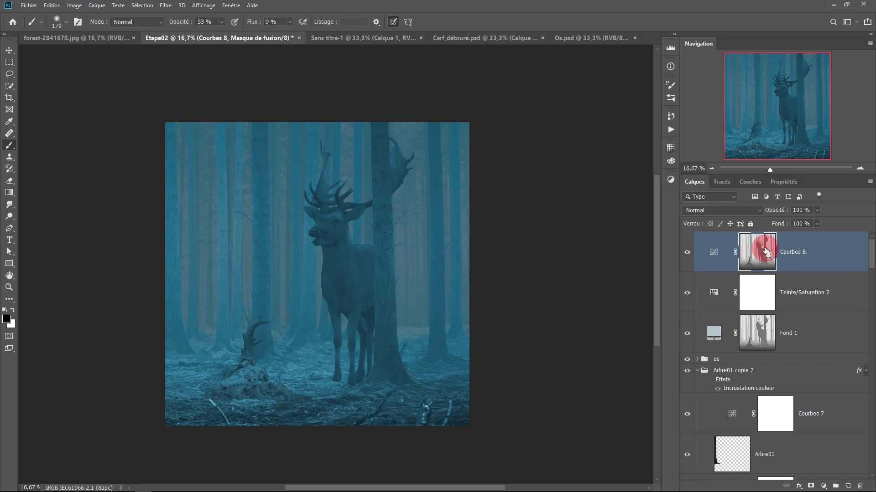
- Invert the Courbes 8 mask and compare the image with the adjustment hidden and shown
key(ctrl+i)
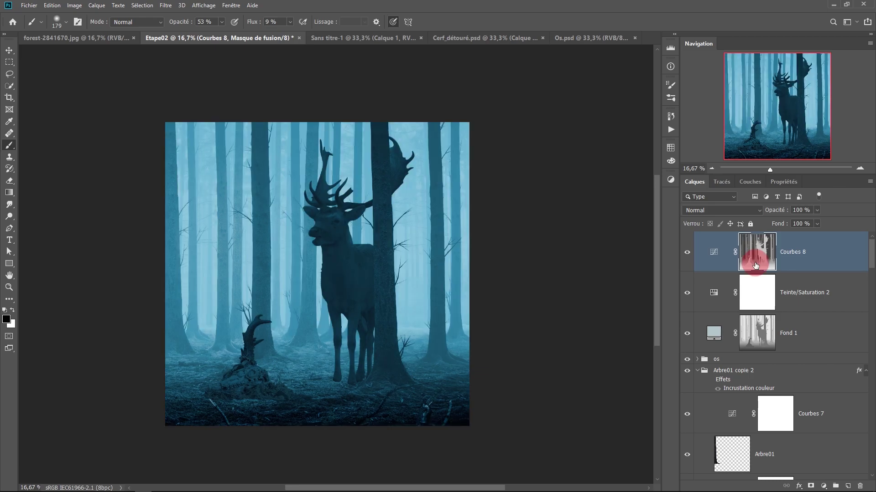
click(683, 259)
click(683, 259)
click(682, 259)
- Raise the contrast of the Courbes 8 mask with Curves, putting the black point at input 38 and pulling the white point inward
click(75, 5)
mouse_move(91, 30)
click(204, 47)
drag(564, 297, 605, 298)
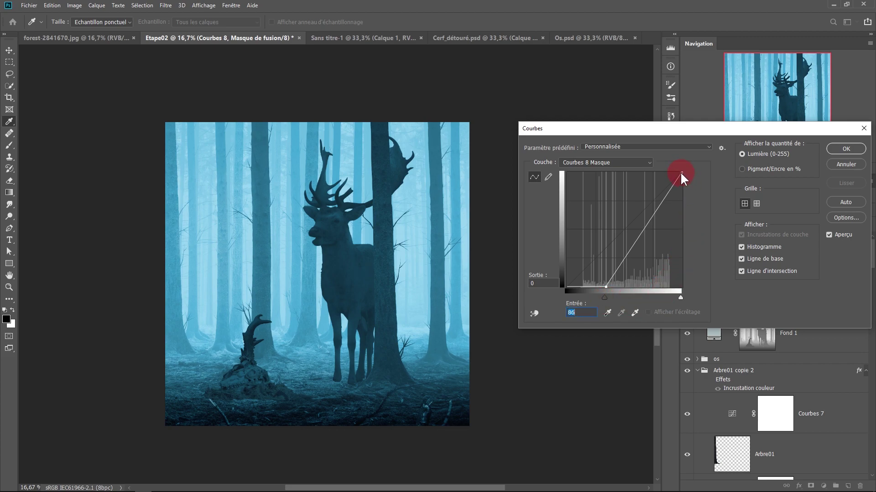
drag(680, 296, 583, 297)
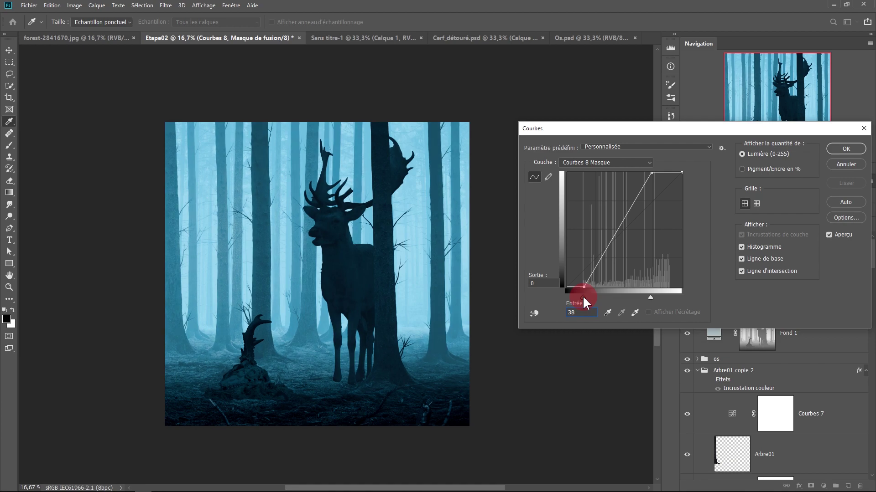
key(Return)
key(b)
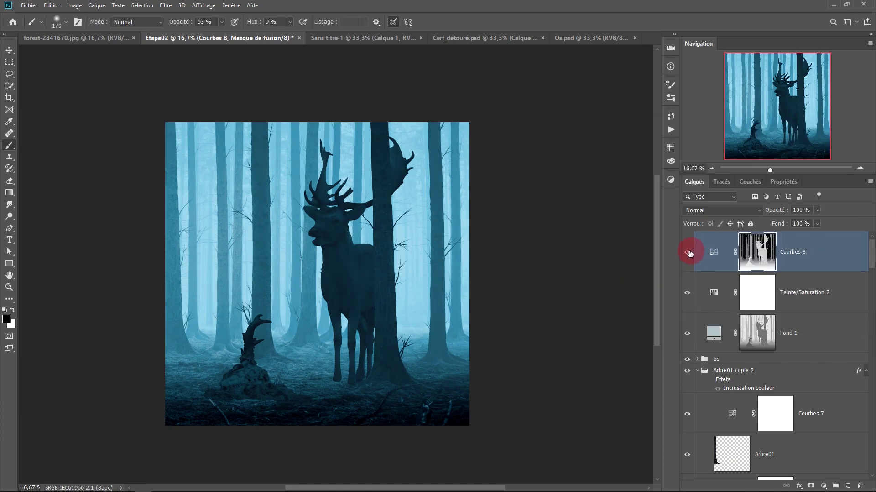
- Place Courbes 8 in a new group named "lumisosité" and add a white layer mask to that group
key(ctrl+plus)
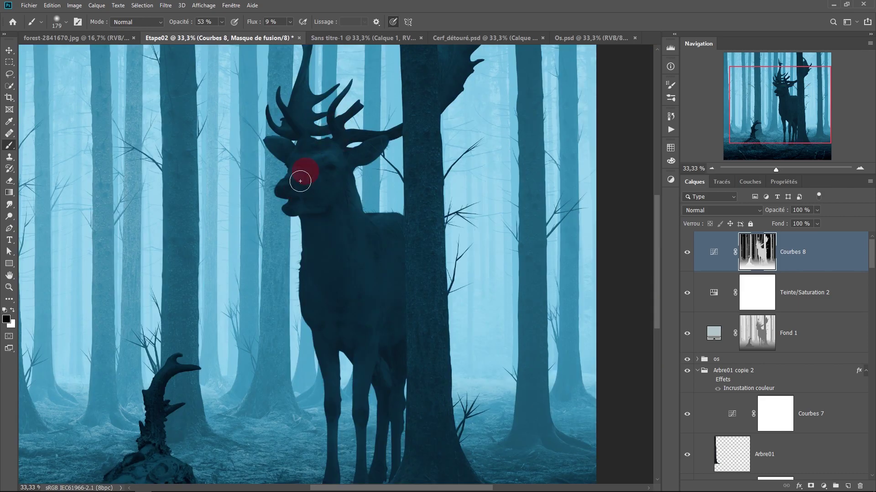
drag(605, 263, 567, 283)
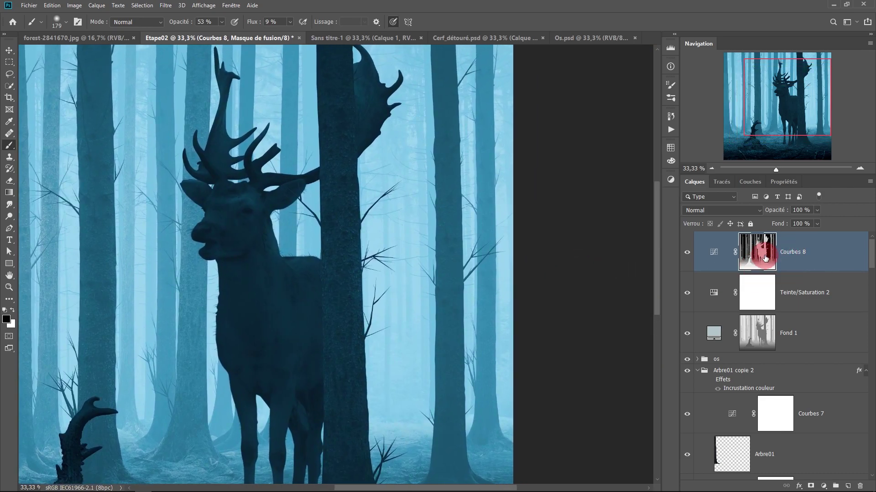
drag(757, 255, 806, 290)
key(ctrl+g)
key(x)
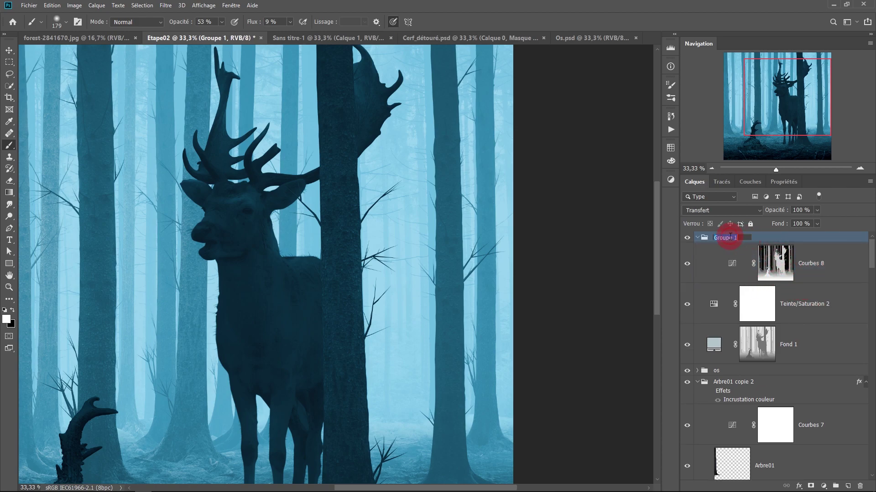
text(lumisosité)
key(Return)
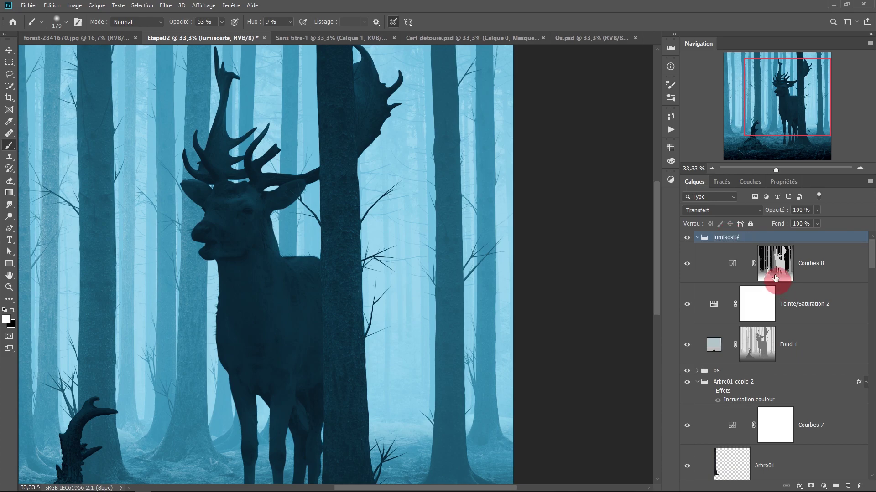
click(810, 486)
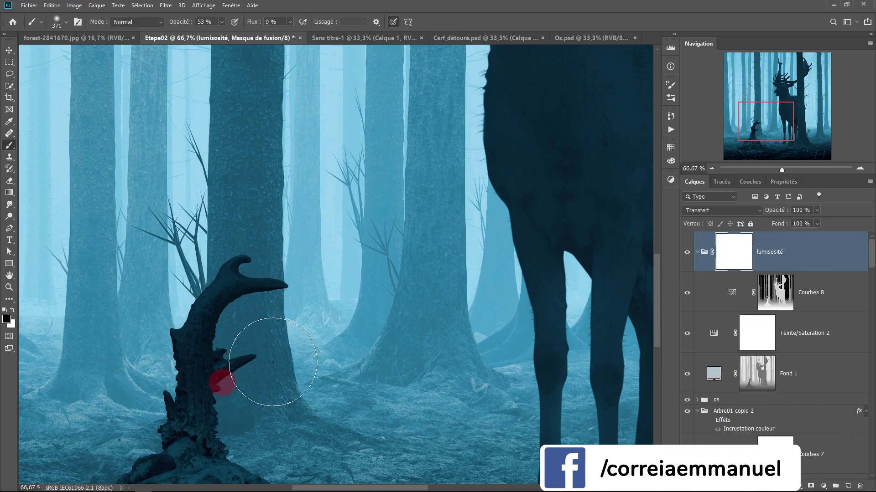
- Load the os layer's outline as a selection and target the lumisosité group's mask
drag(417, 311, 437, 197)
scroll(745, 358, down, 2)
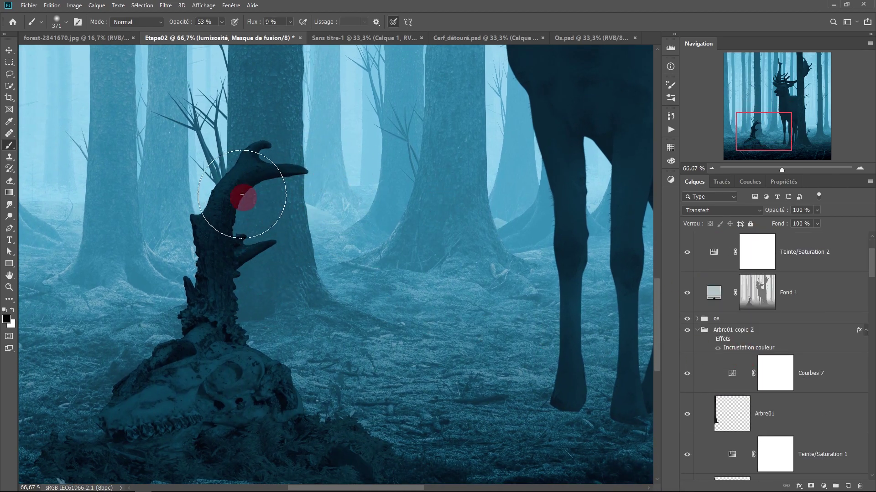
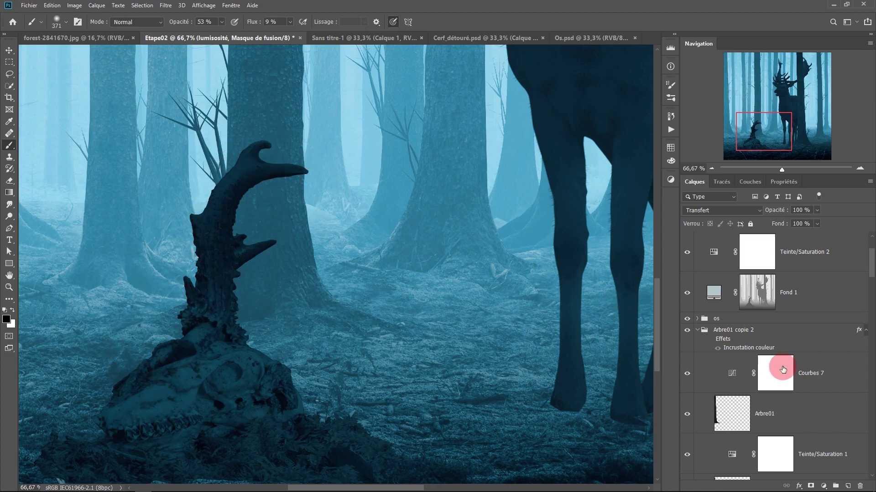
click(698, 322)
click(696, 319)
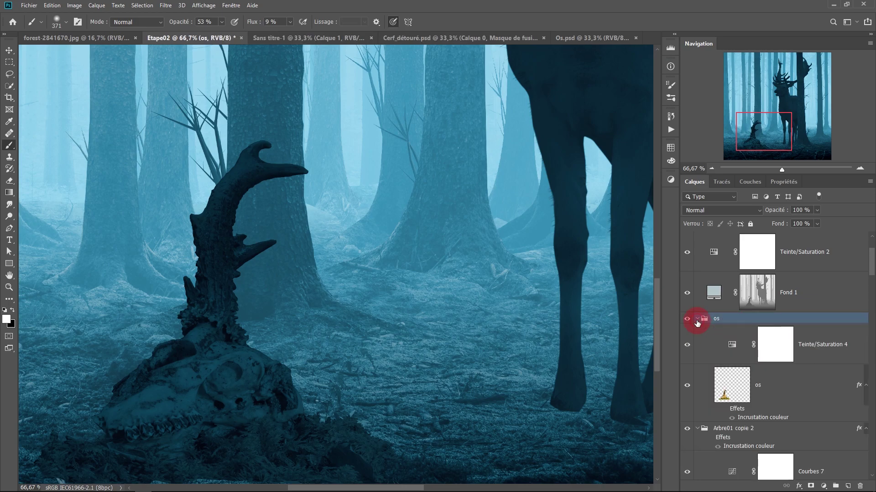
ctrl+click(735, 393)
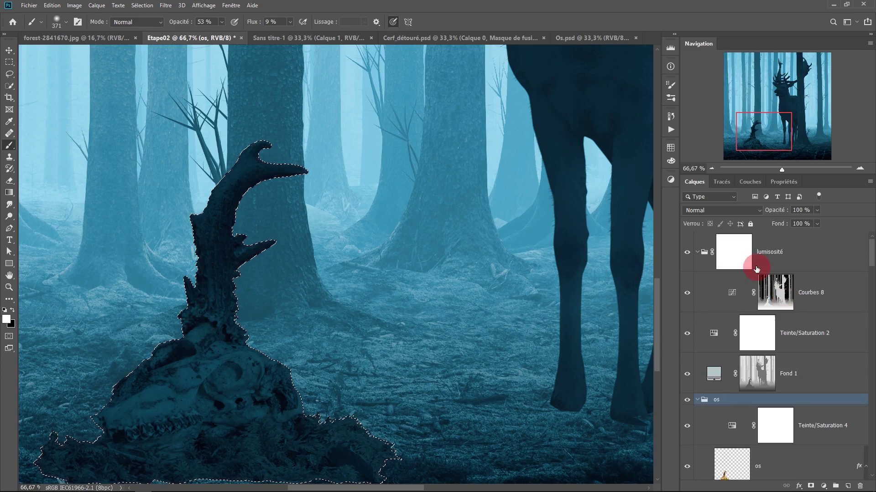
click(732, 252)
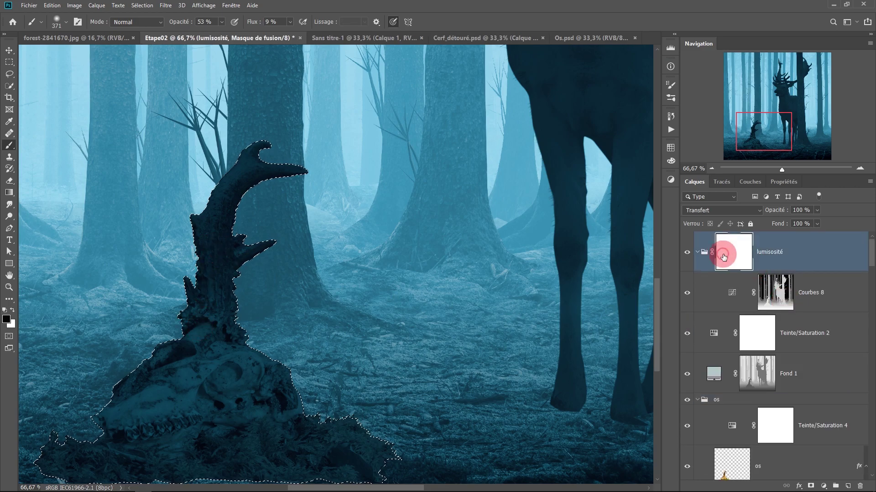
- Paint black on the lumisosité mask over the skull and its horn within the selection, and deselect
mouse_move(249, 256)
mouse_down()
mouse_move(248, 196)
mouse_move(260, 168)
mouse_move(210, 205)
mouse_move(219, 246)
mouse_move(351, 150)
mouse_move(183, 227)
mouse_move(354, 148)
mouse_move(329, 211)
mouse_move(253, 193)
mouse_move(172, 278)
mouse_move(198, 215)
mouse_move(317, 144)
mouse_move(296, 192)
mouse_move(245, 260)
mouse_move(371, 358)
mouse_move(415, 342)
mouse_move(330, 346)
mouse_move(436, 292)
mouse_up()
key(ctrl+d)
key(ctrl+minus)
key(ctrl+minus)
drag(356, 244, 330, 313)
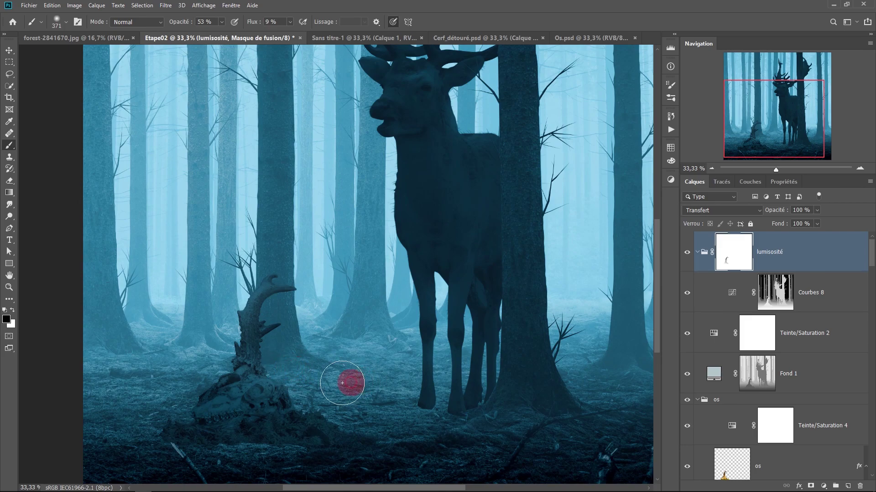
- Load the deer's outline as a selection, target the lumisosité mask and hide the selection edges
drag(330, 203, 267, 306)
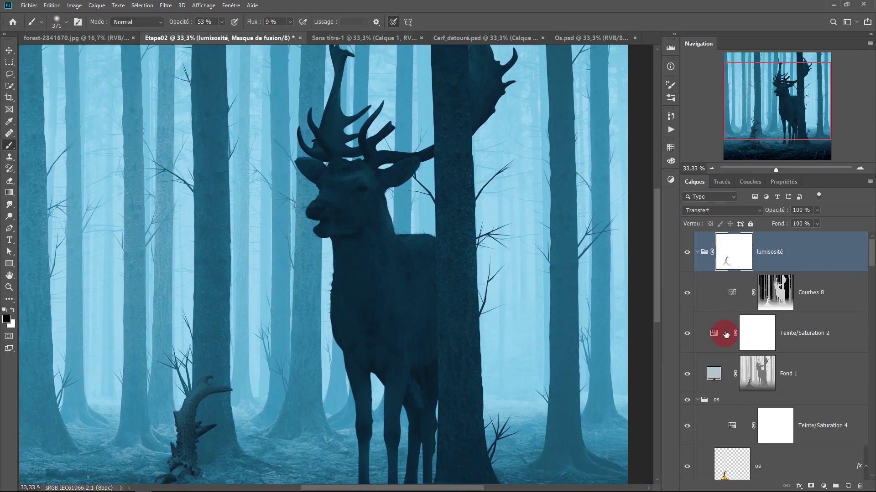
scroll(737, 335, down, 2)
scroll(758, 340, down, 8)
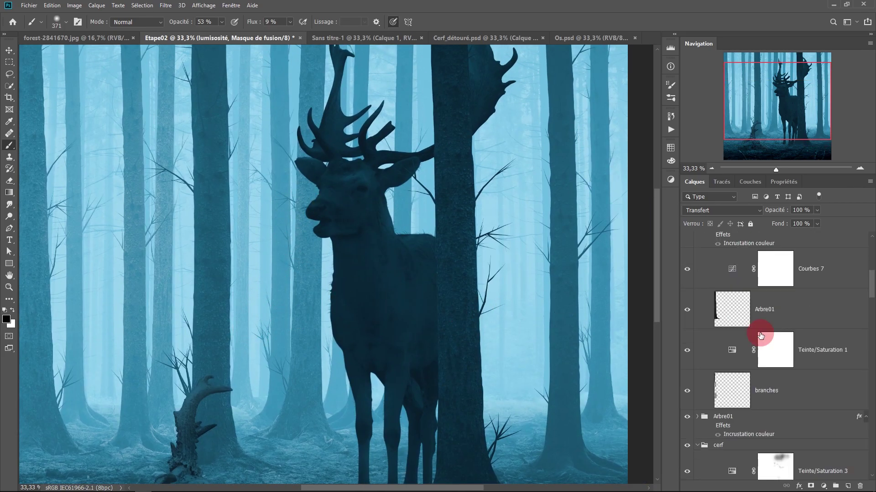
ctrl+click(777, 397)
scroll(684, 313, up, 10)
click(730, 260)
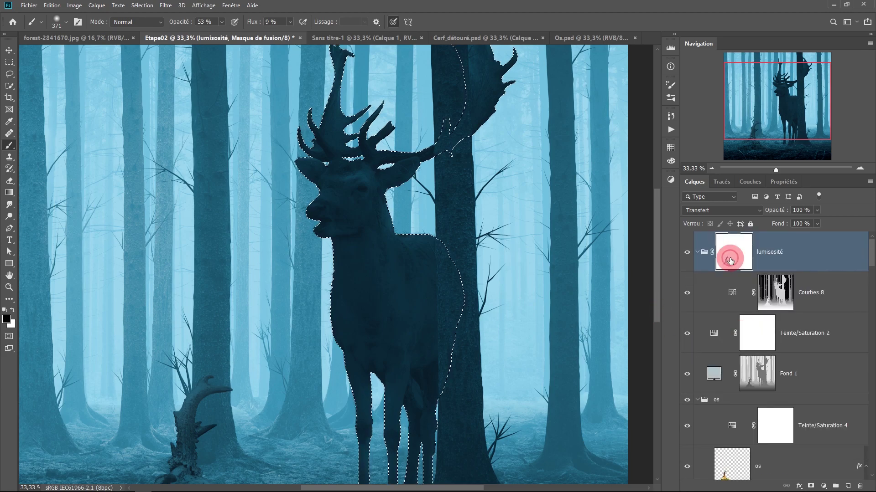
key(ctrl+h)
- Paint black on the lumisosité mask over the deer's head, antlers and body to soften the darkening
drag(407, 169, 399, 254)
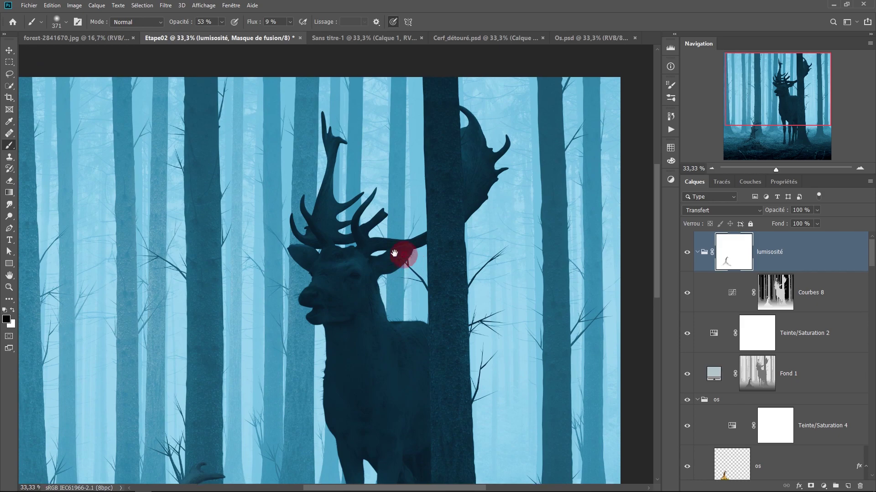
scroll(399, 254, up, 1)
mouse_move(290, 115)
mouse_down()
mouse_move(297, 59)
mouse_move(418, 197)
mouse_move(549, 72)
mouse_move(267, 244)
mouse_up()
drag(236, 345, 240, 336)
scroll(240, 337, down, 2)
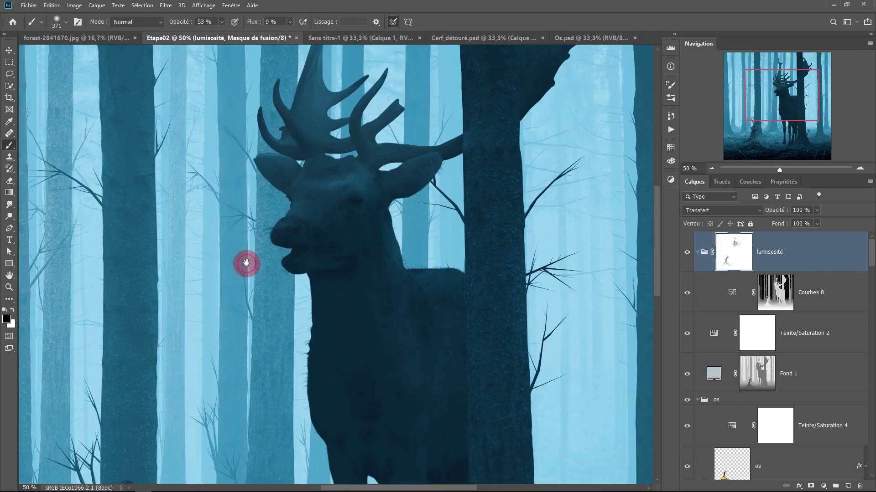
scroll(283, 297, down, 1)
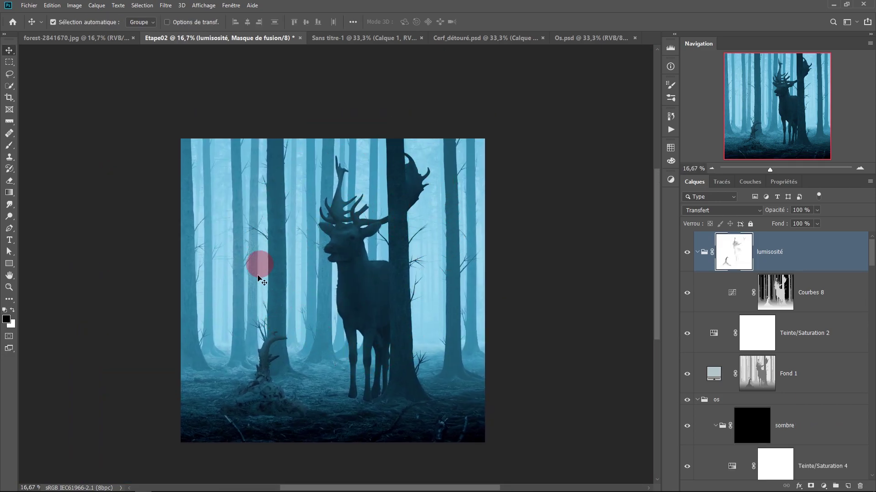
- Add a Curves adjustment layer, move it above the lumisosité group and name it "sombre"
key(x)
click(800, 259)
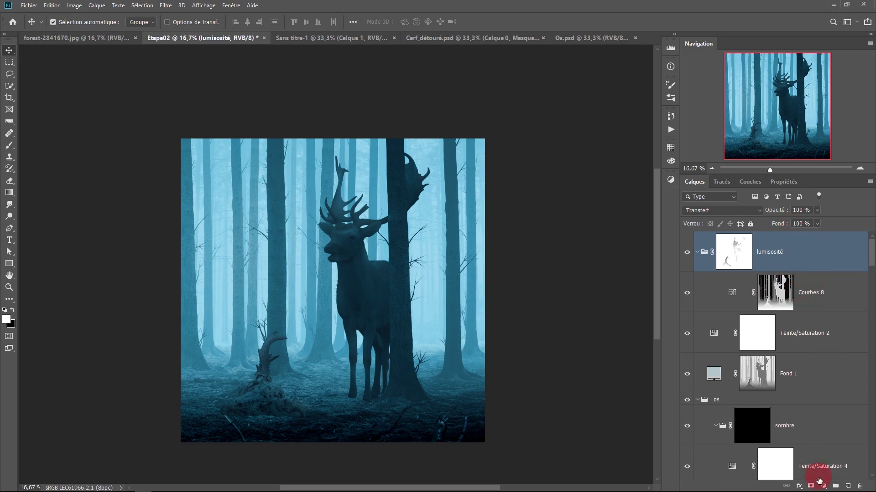
drag(823, 487, 818, 367)
click(691, 181)
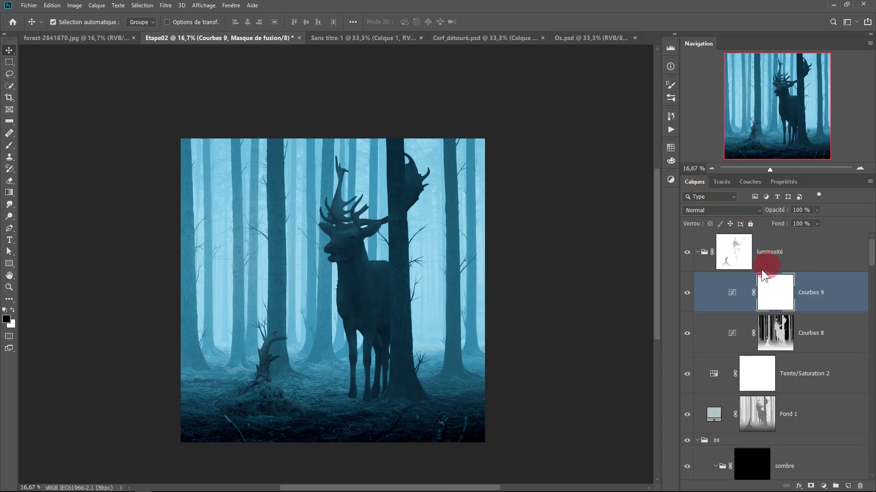
drag(817, 288, 814, 232)
click(795, 252)
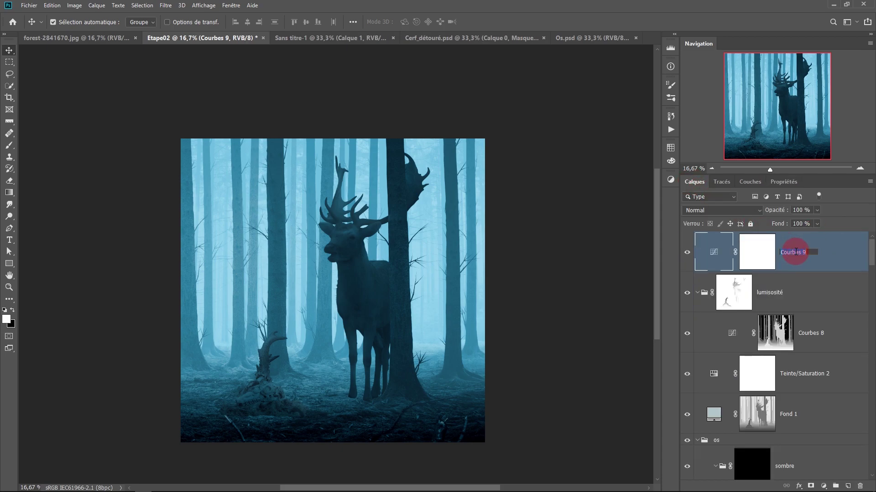
text(sombre)
key(Return)
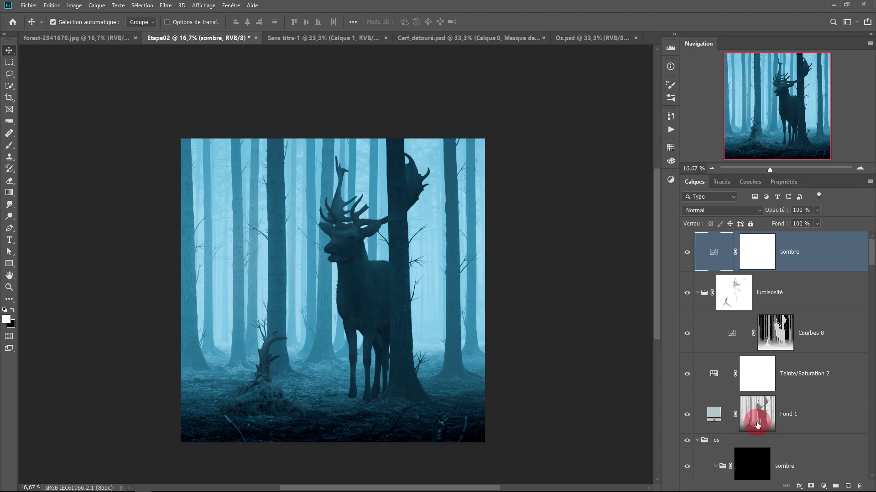
- Copy the Fond 1 mask onto the sombre Curves layer, replacing its existing mask
drag(757, 425, 766, 255)
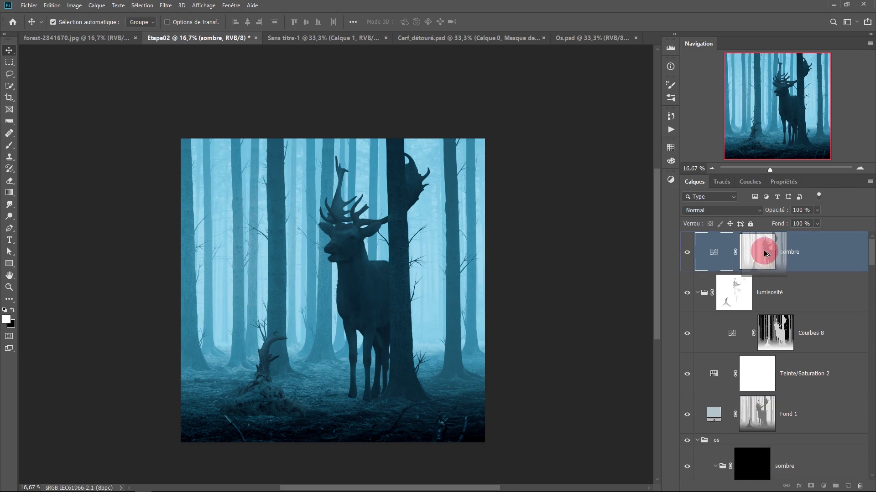
drag(766, 253, 767, 254)
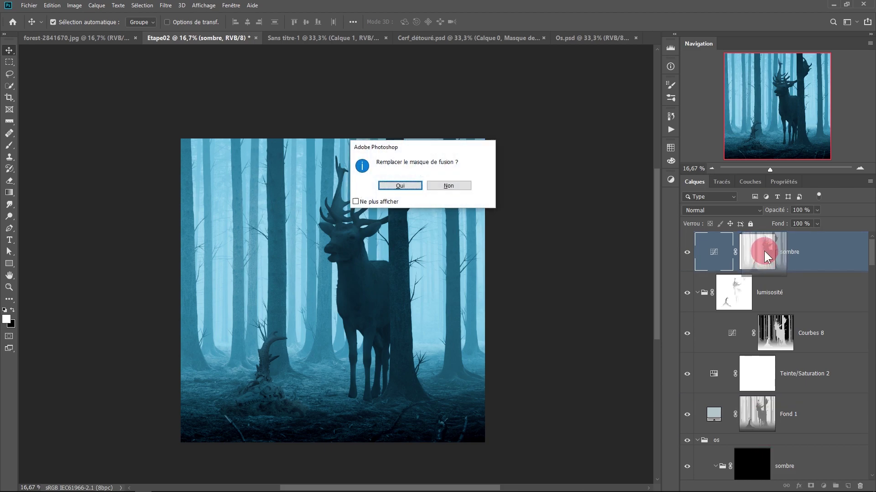
click(391, 185)
- Darken the sombre curve by lowering its white point output and moving the black point to input 78
click(719, 253)
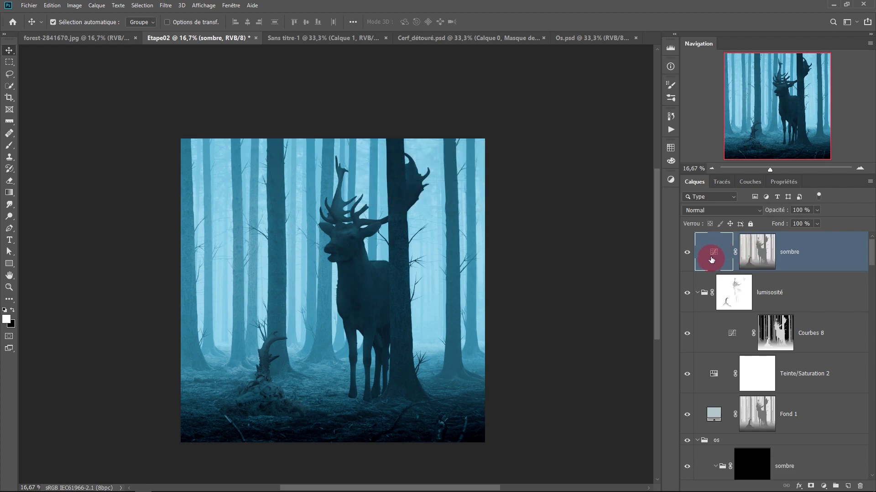
double_click(712, 256)
drag(842, 236, 853, 319)
drag(727, 350, 763, 350)
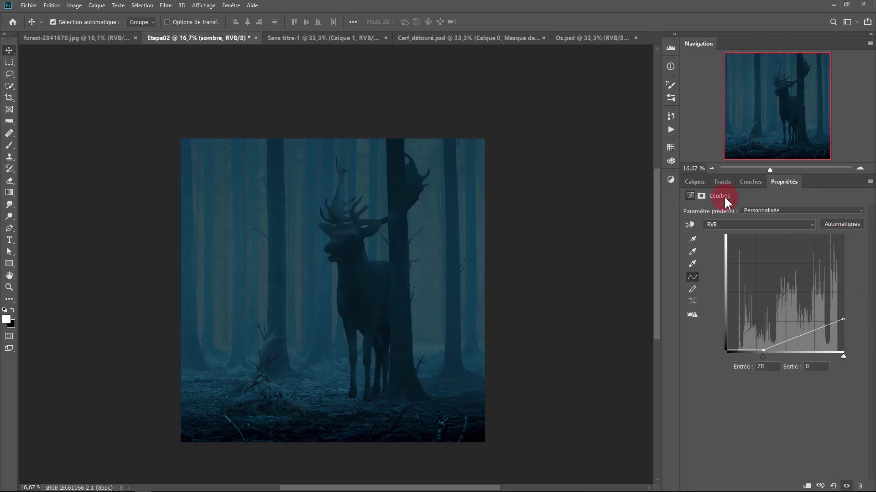
- Set the sombre Curves layer's blending mode to Luminosité
click(700, 181)
click(704, 210)
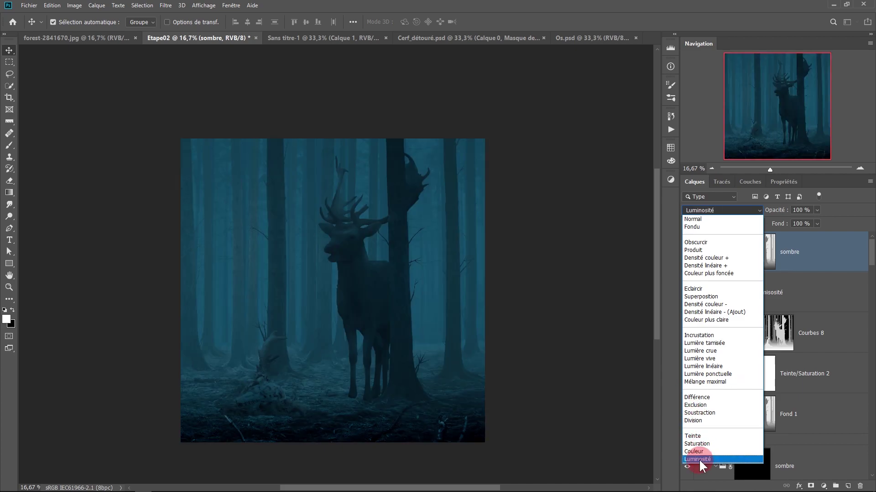
click(699, 459)
- Set the sombre curve's black point to input 0 and its white point output to 85
click(719, 250)
double_click(719, 252)
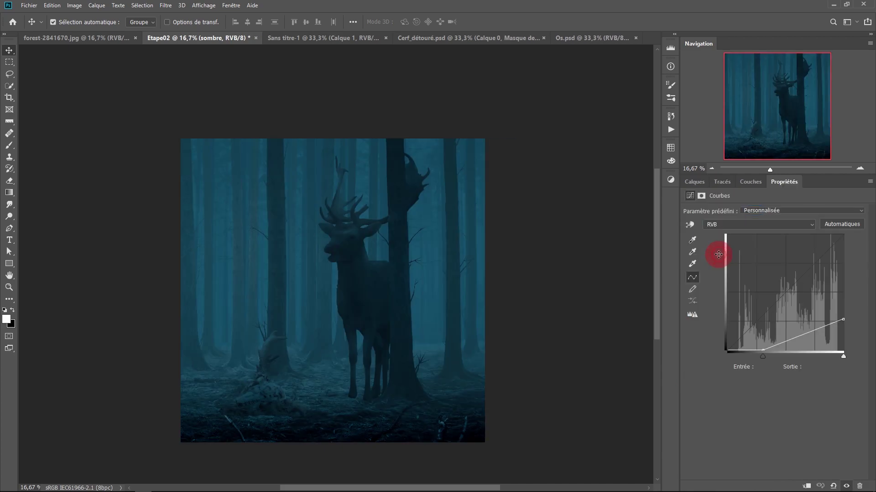
drag(761, 356, 696, 354)
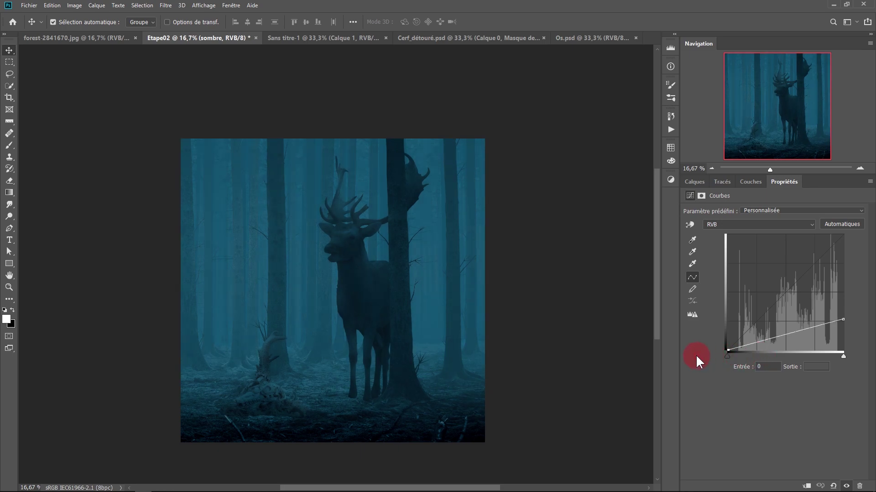
drag(843, 323, 845, 312)
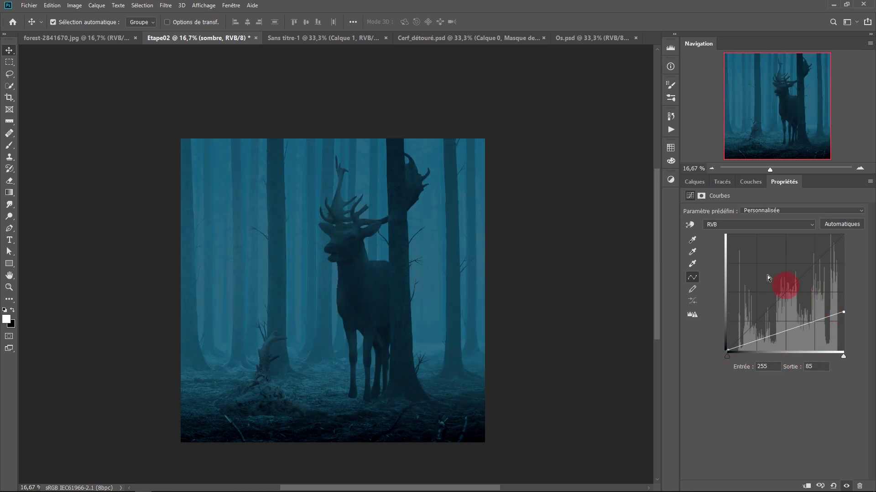
- Lighten the sombre layer's mask with a Courbes adjustment, pulling its white point input far toward the dark tones
click(694, 182)
click(760, 256)
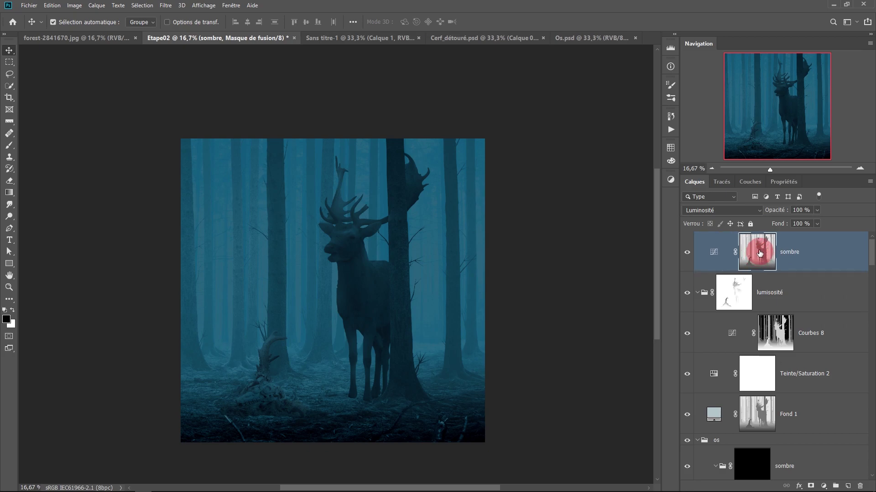
click(75, 6)
mouse_move(82, 29)
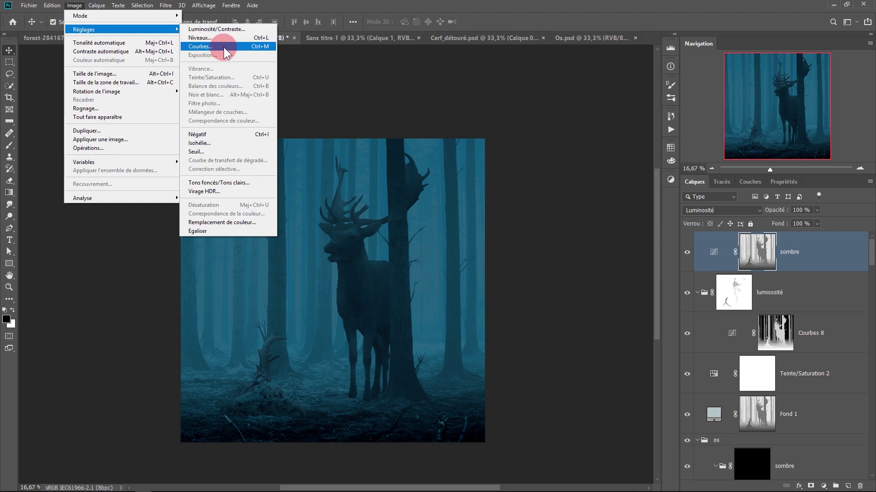
click(200, 47)
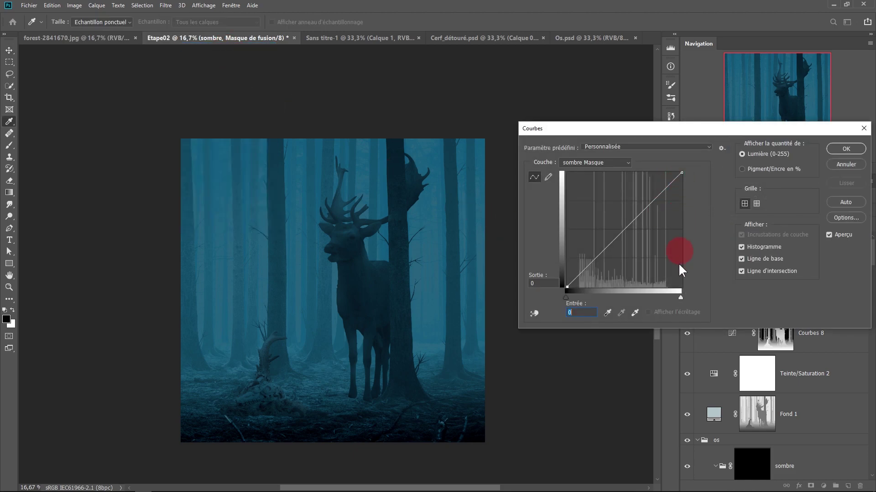
drag(680, 294, 594, 286)
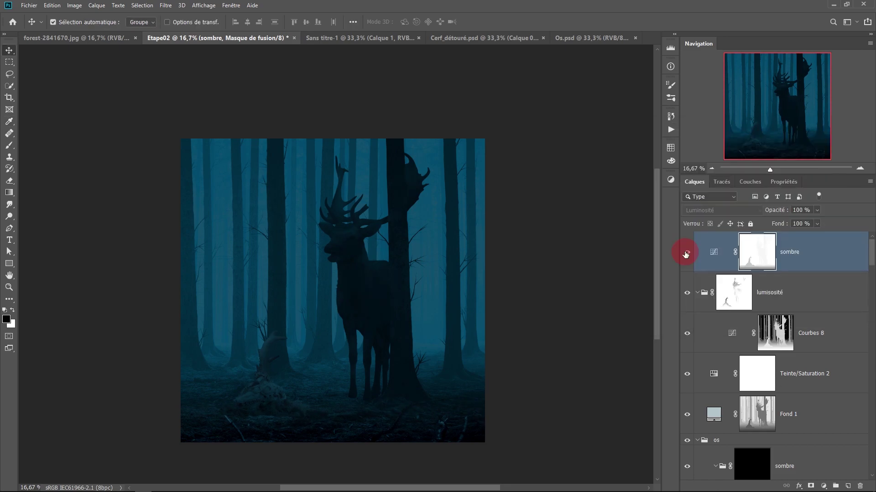
- Put the sombre Curves layer into a new group named sombre
click(818, 256)
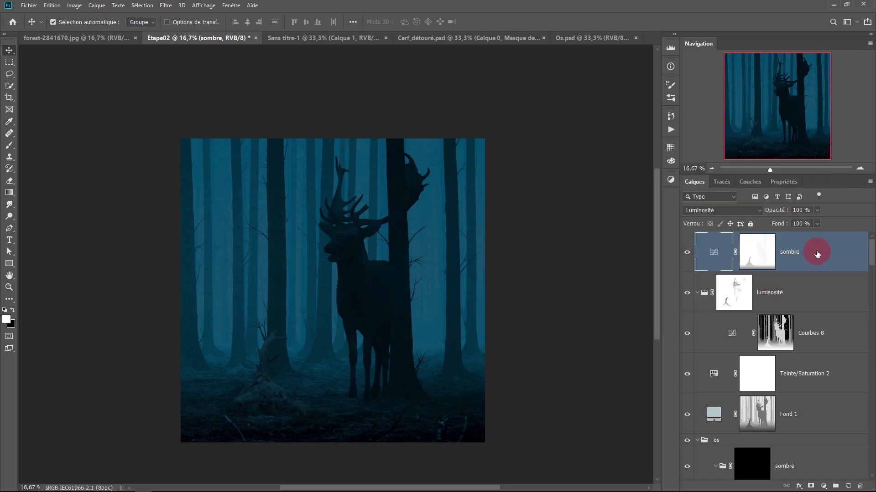
key(ctrl+g)
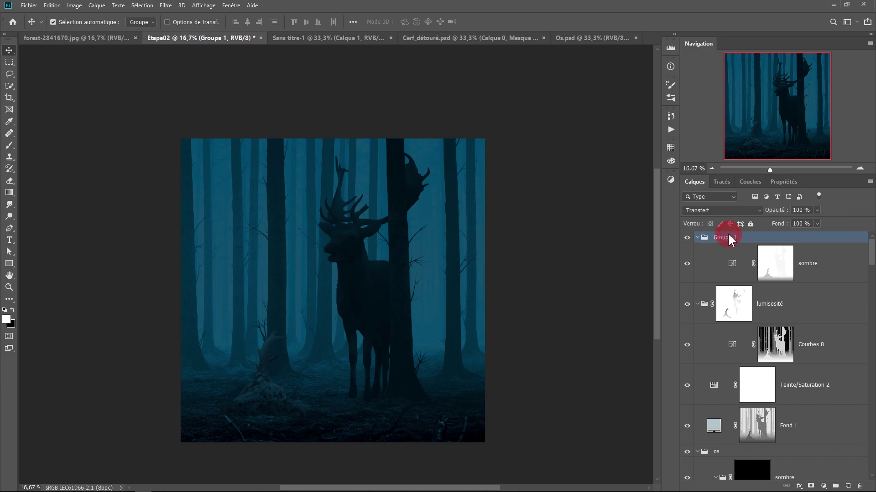
key(Return)
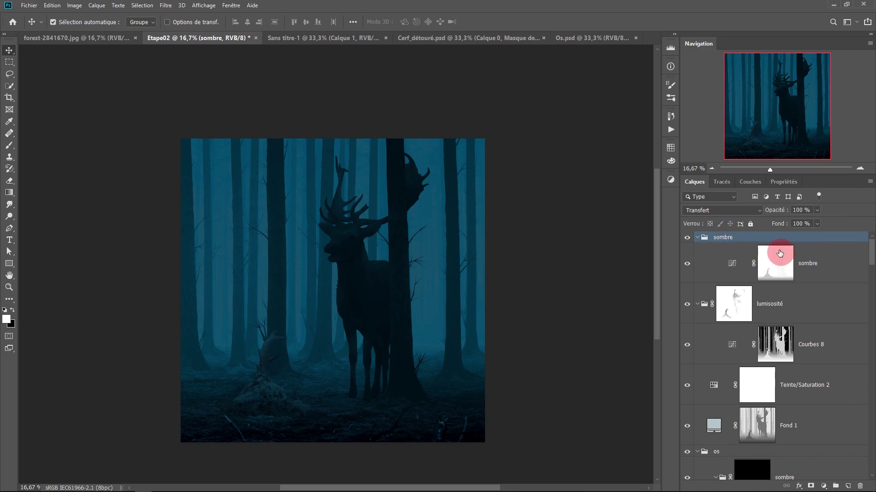
- Add a mask to the sombre group and paint it black around the deer and central mist with a large soft brush at 47% flow
click(810, 486)
key(b)
click(13, 311)
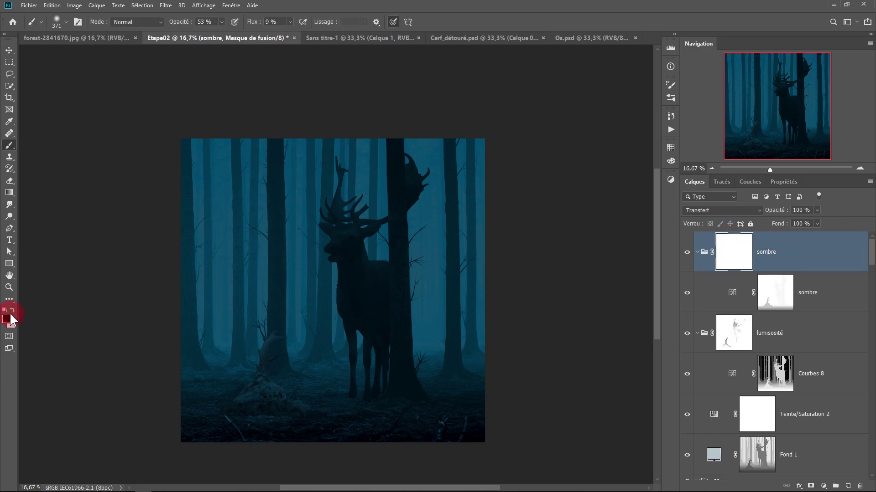
mouse_move(296, 280)
mouse_down()
mouse_move(403, 267)
mouse_move(364, 299)
mouse_up()
drag(253, 22, 270, 26)
mouse_move(361, 274)
mouse_down()
mouse_move(359, 291)
mouse_move(401, 233)
mouse_up()
drag(400, 235, 355, 235)
drag(284, 262, 429, 338)
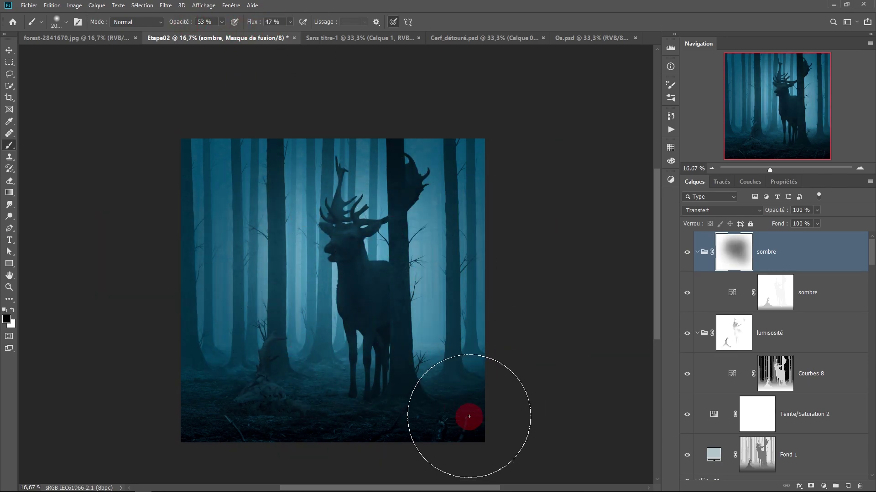
drag(419, 219, 365, 187)
mouse_move(528, 357)
mouse_down()
mouse_move(329, 342)
mouse_move(518, 350)
mouse_up()
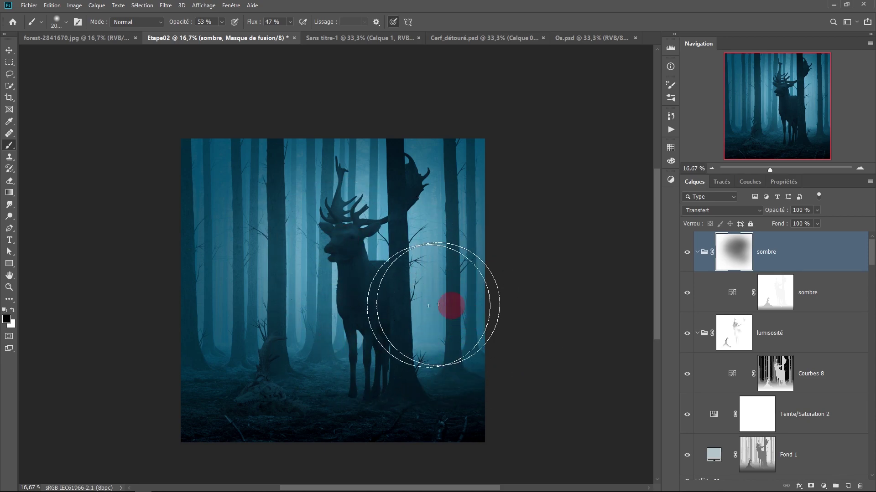
- Create a new group named Yeux above the sombre group
scroll(333, 231, up, 3)
scroll(267, 216, up, 1)
scroll(267, 216, up, 1)
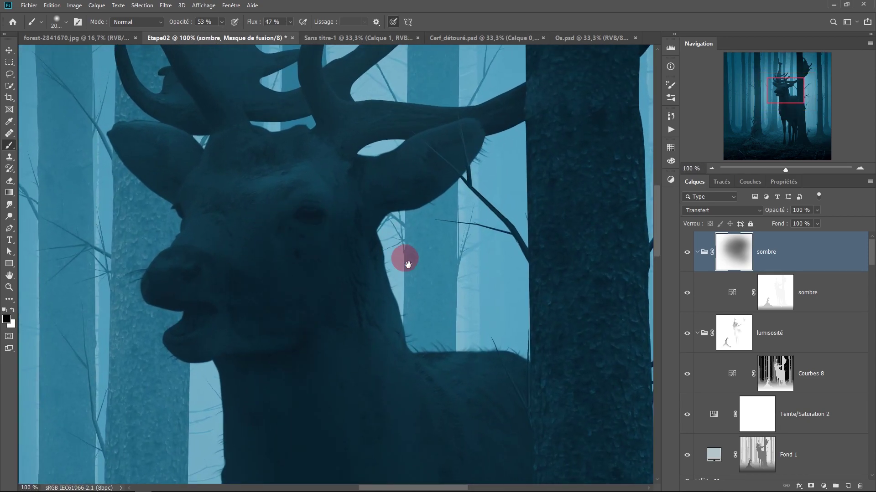
click(797, 246)
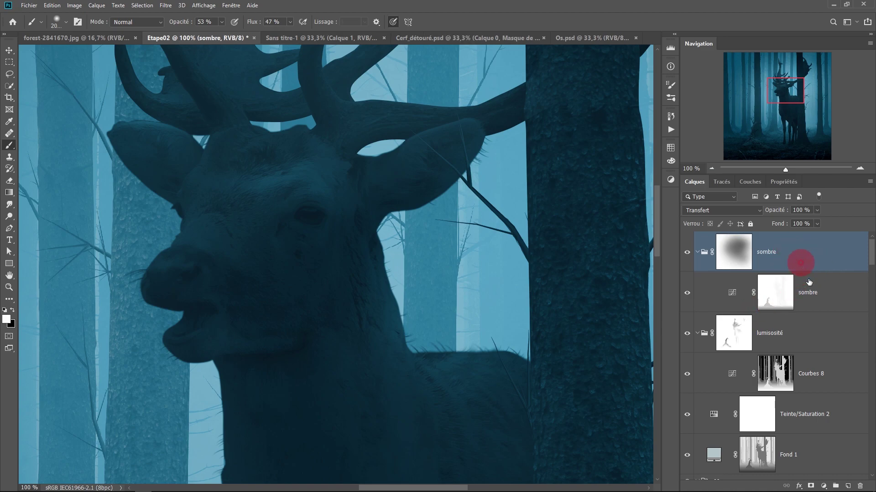
click(837, 486)
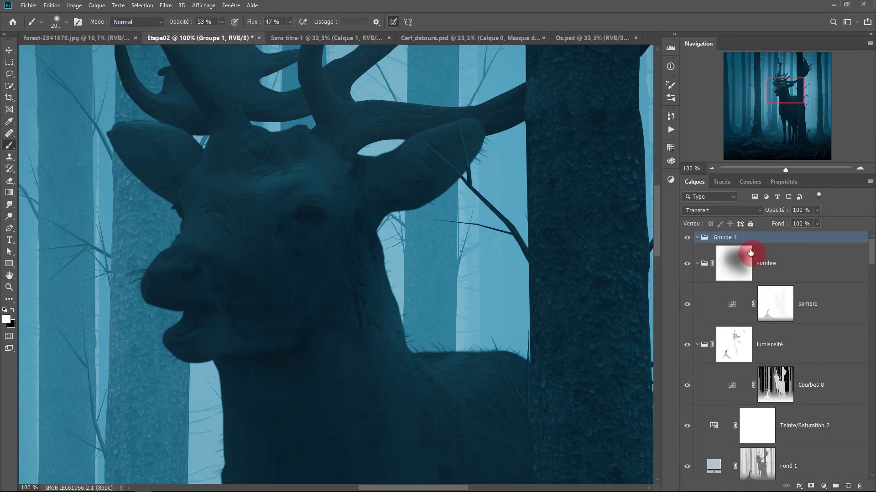
text(Yeux)
key(Return)
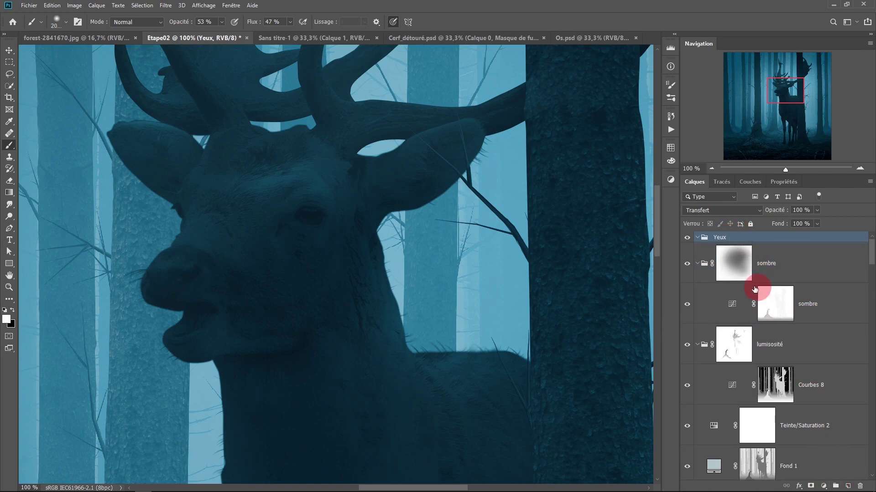
- Draw a closed, curved Pen path around the deer's near eye and adjust its handles to follow the almond shape
click(10, 264)
click(10, 134)
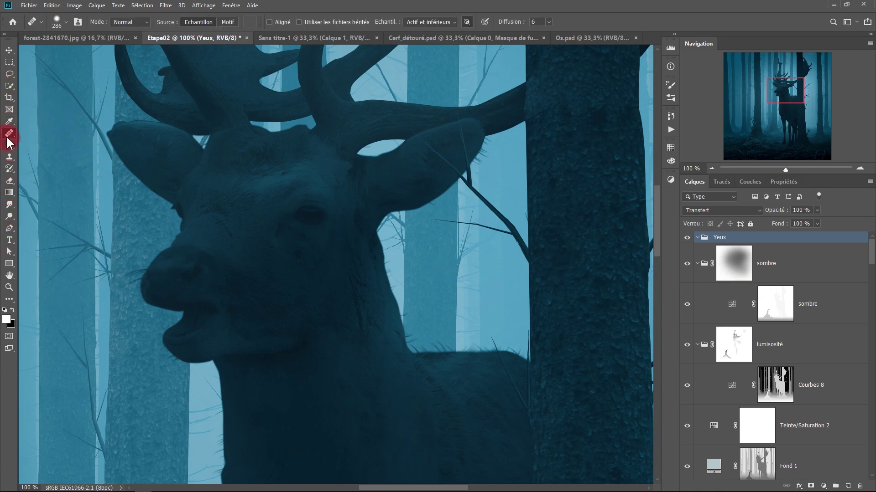
click(9, 228)
mouse_move(254, 209)
mouse_down()
mouse_move(279, 210)
mouse_move(383, 251)
mouse_up()
click(311, 244)
drag(368, 200, 390, 201)
drag(457, 232, 447, 268)
drag(311, 244, 223, 181)
ctrl+click(369, 200)
click(368, 201)
drag(384, 197, 401, 161)
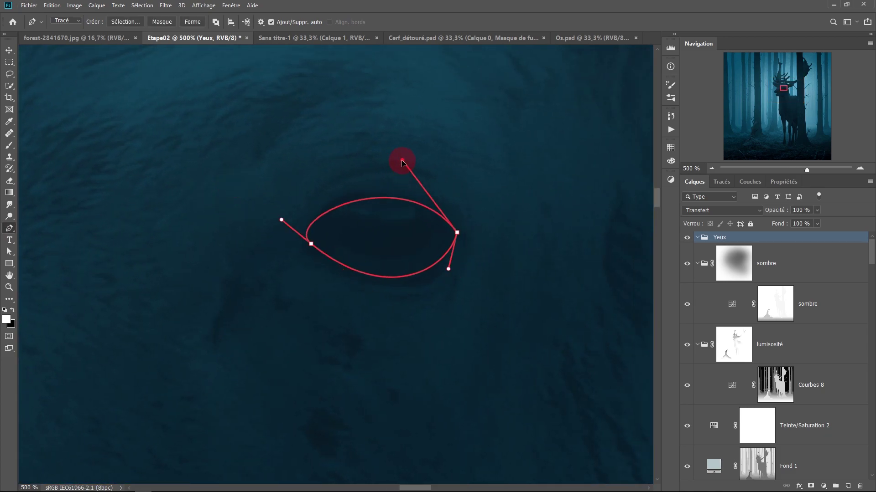
drag(281, 219, 341, 192)
- Fill the near-eye path with a white solid colour fill layer
scroll(349, 192, down, 4)
key(v)
click(8, 230)
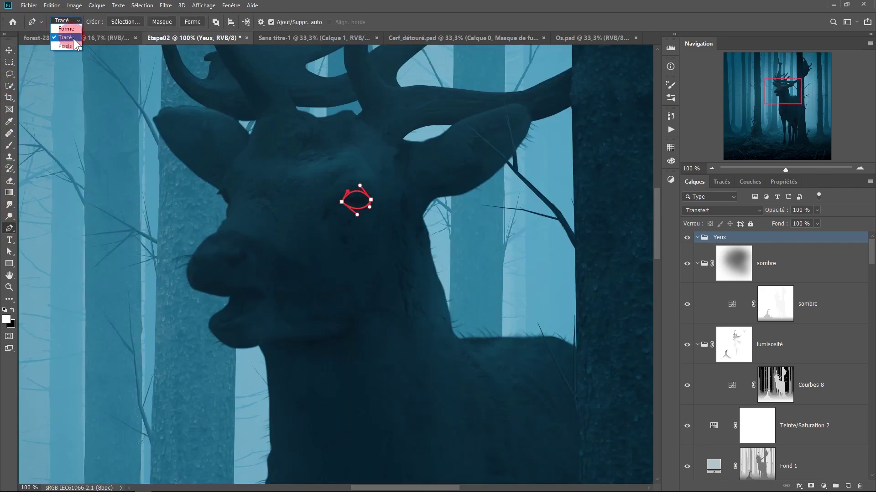
click(326, 17)
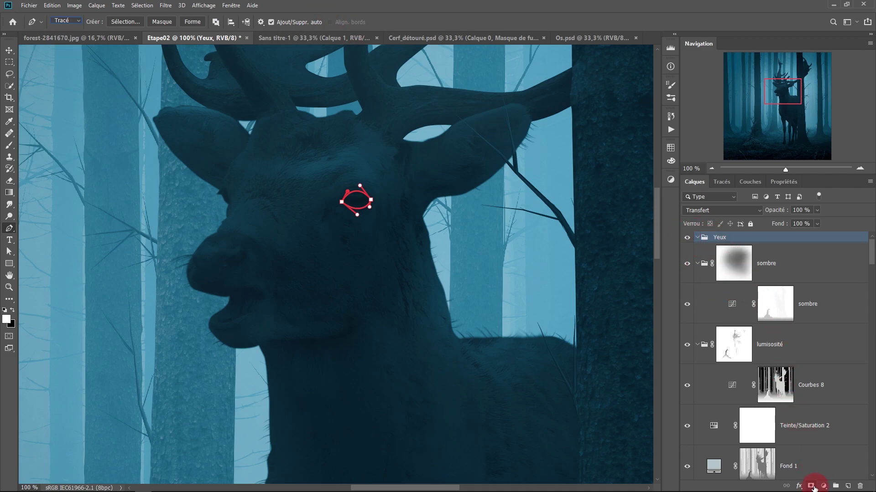
click(821, 486)
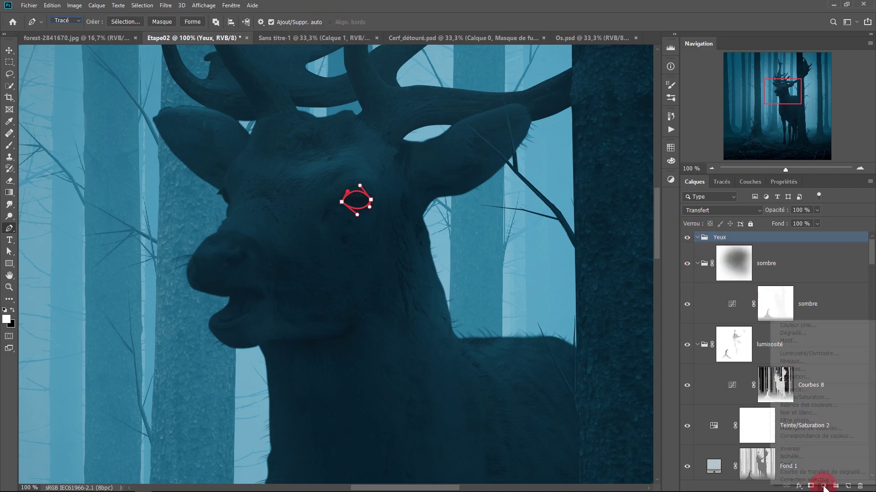
click(814, 327)
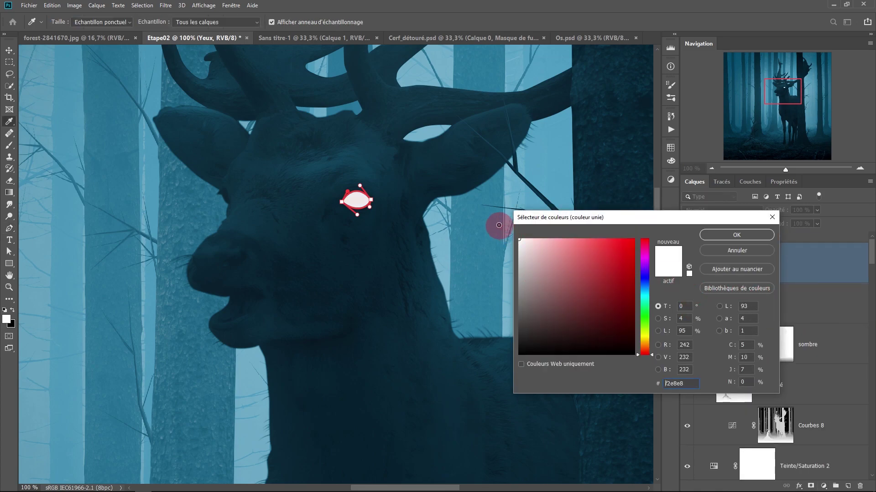
click(736, 240)
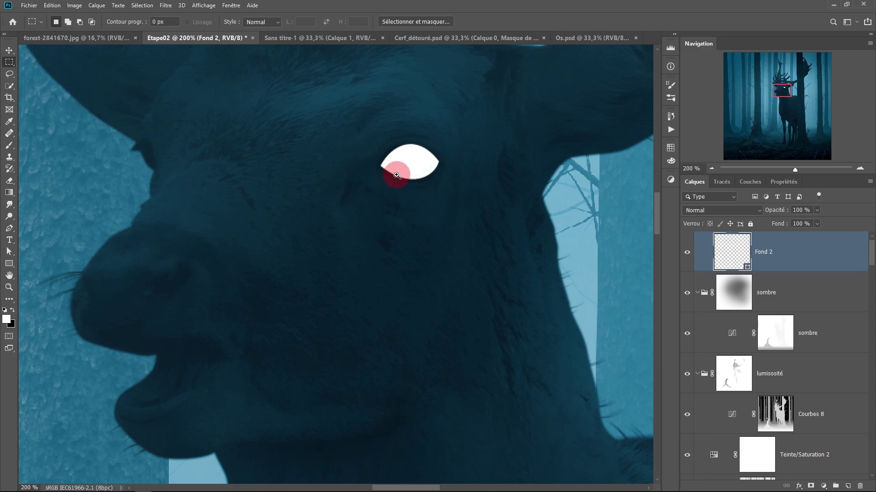
- Set the path operation to Associer des formes and draw the deer's far eye as a second shape on the Fond 2 layer
ctrl+click(396, 175)
drag(405, 224, 511, 301)
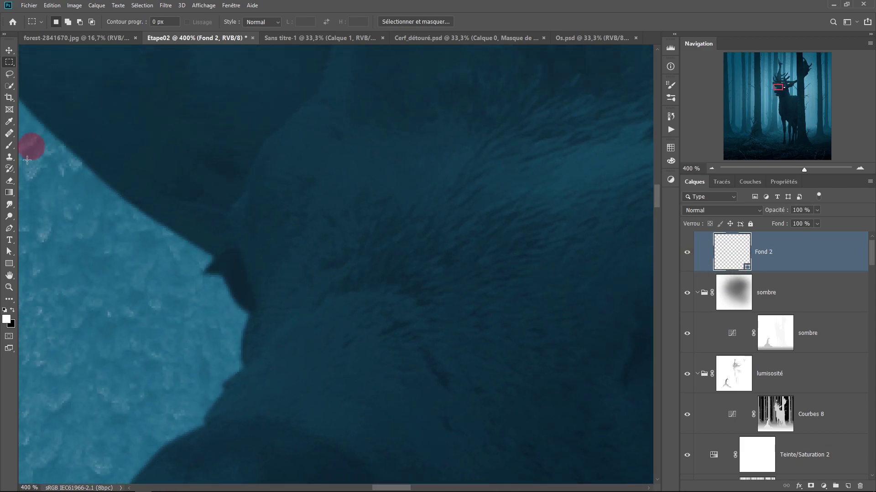
click(9, 229)
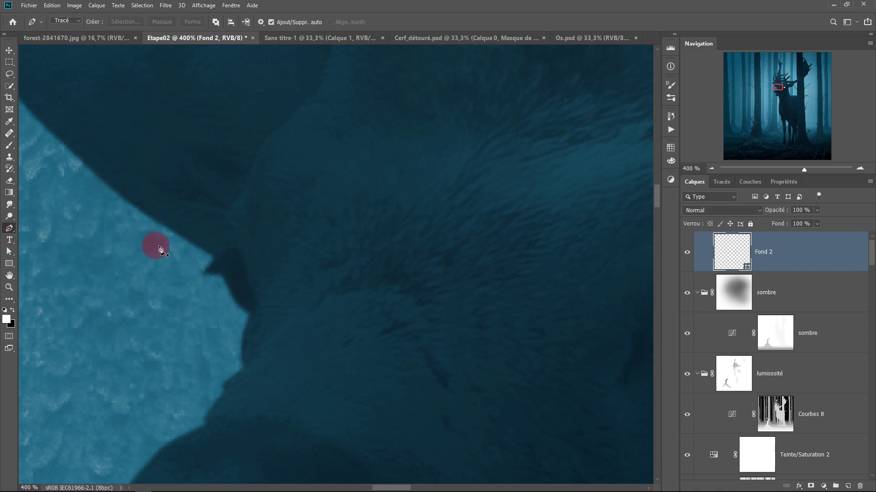
click(216, 22)
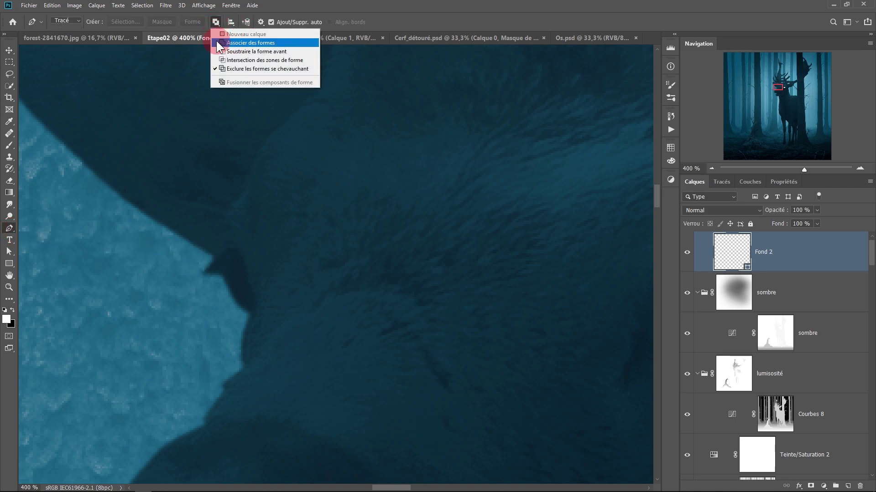
click(230, 46)
click(229, 265)
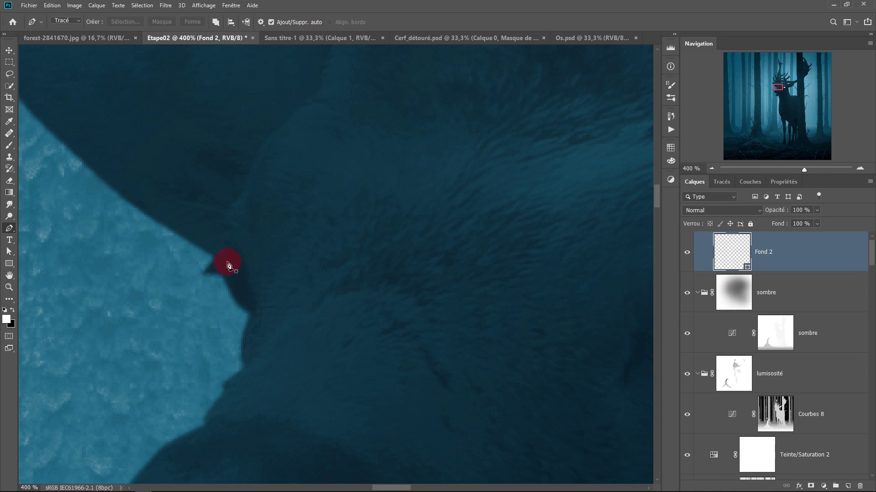
drag(223, 272, 252, 266)
click(237, 251)
ctrl+click(222, 271)
key(v)
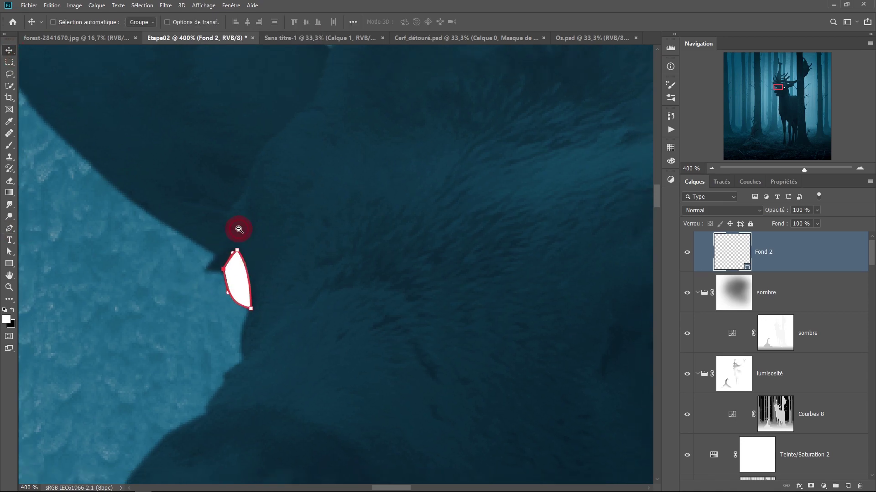
scroll(235, 227, down, 4)
click(9, 61)
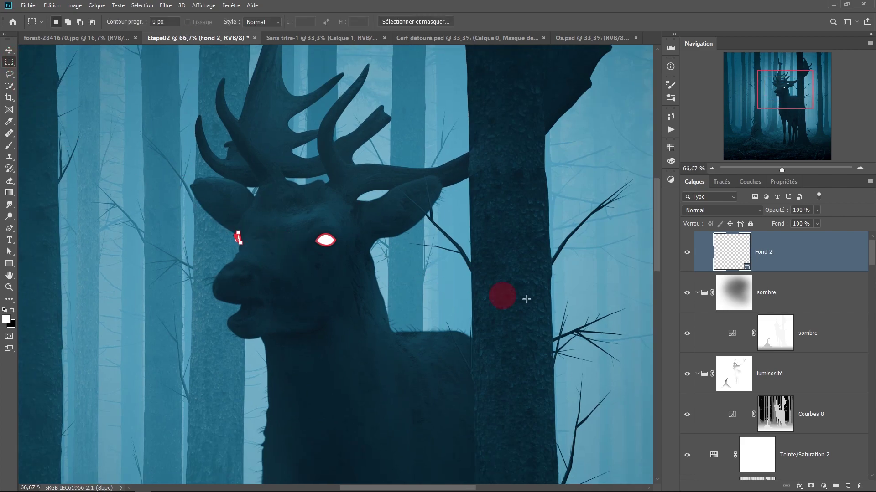
- Apply a white Lueur externe effect with a size of 100 px to the Fond 2 eye layer
click(798, 487)
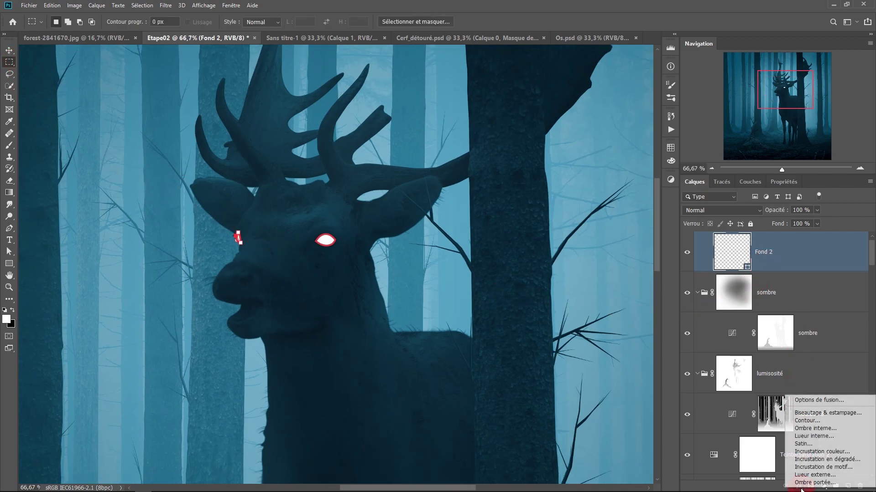
click(813, 475)
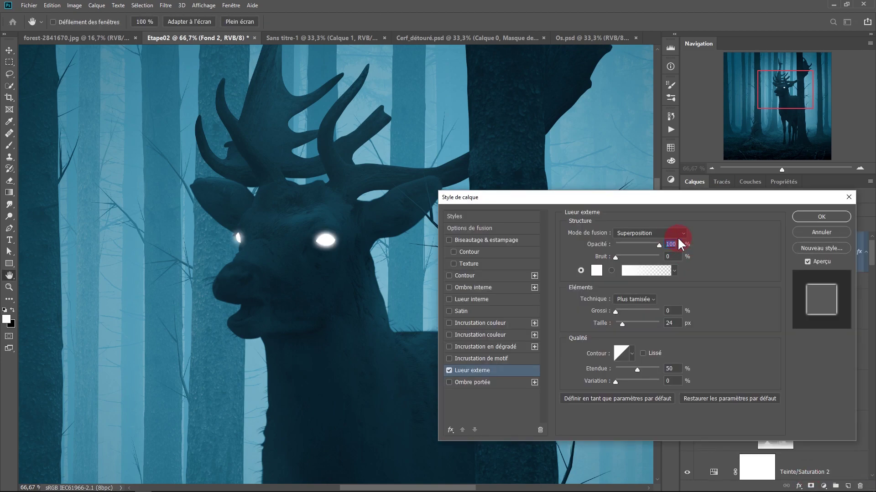
click(597, 272)
double_click(670, 323)
text(100)
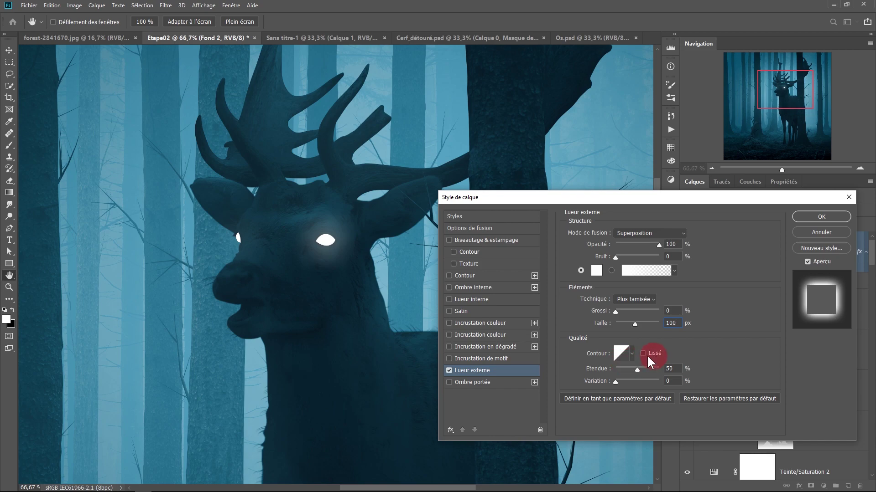
click(631, 354)
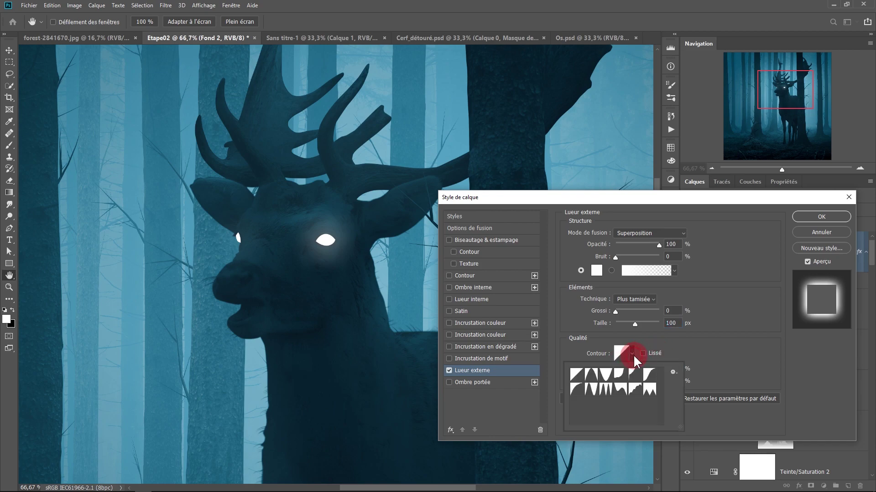
click(702, 366)
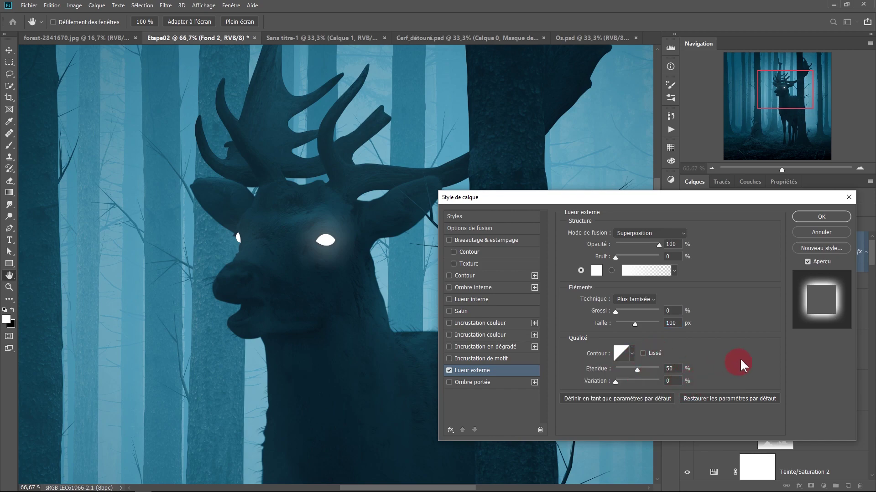
click(806, 220)
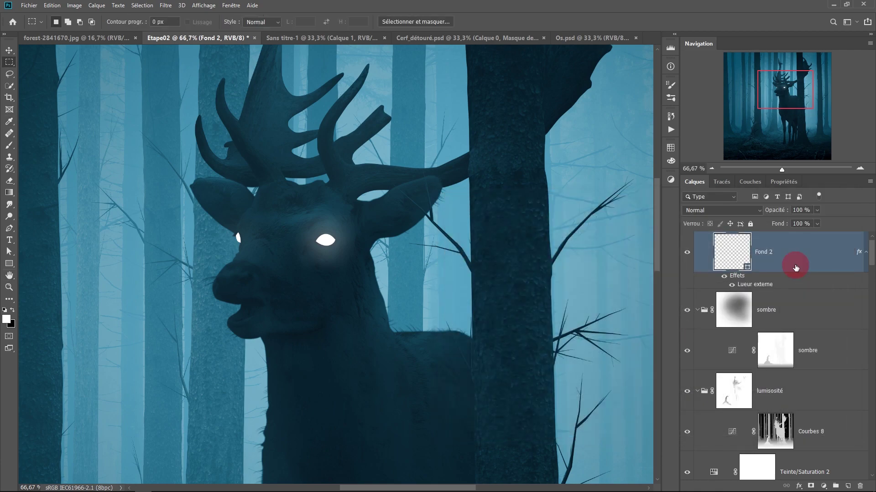
- Duplicate the Fond 2 eye layer and set the copy's Lueur externe size to 25 px
key(ctrl+j)
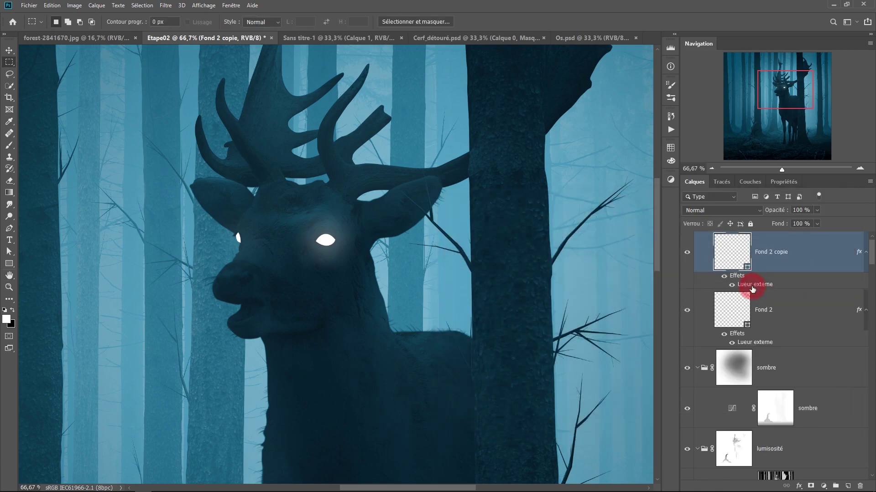
double_click(753, 286)
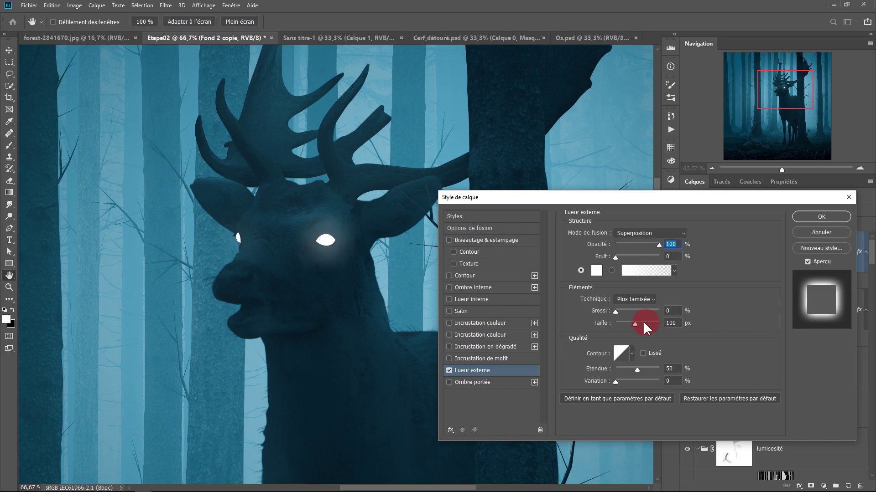
drag(634, 324, 622, 324)
click(819, 218)
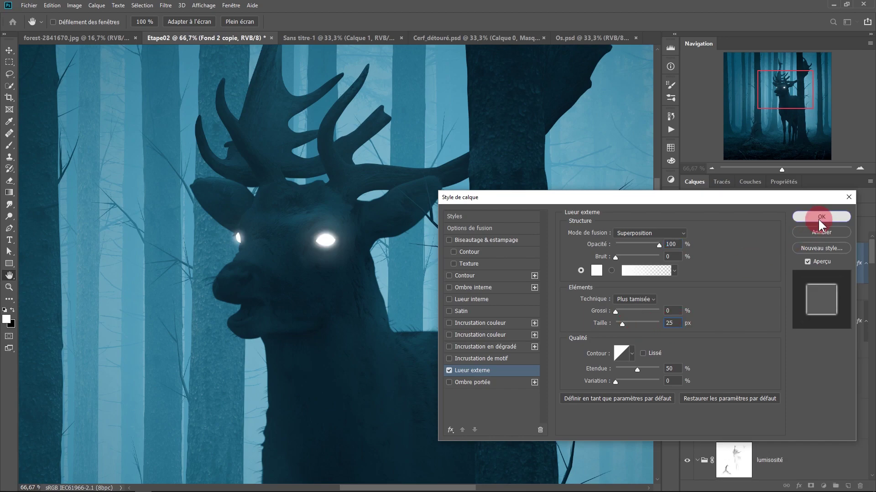
- Compare the eyes with and without the Fond 2 copie glow, and collapse the Yeux group
click(687, 263)
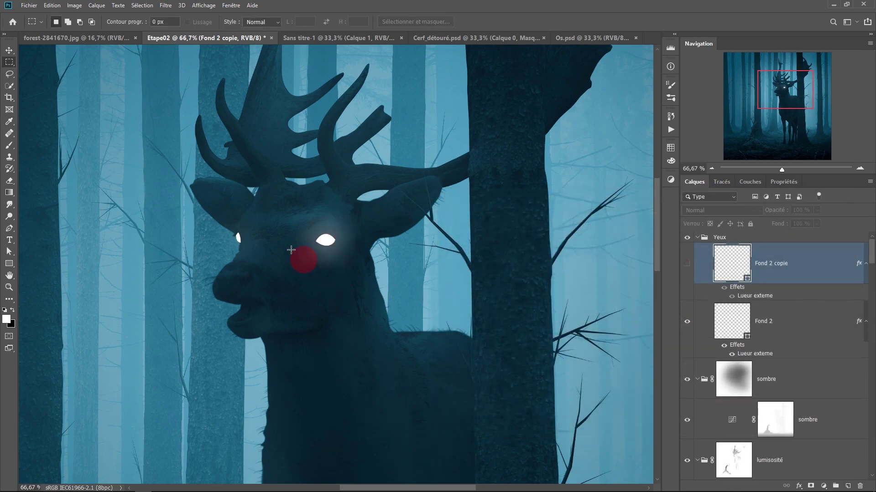
click(687, 263)
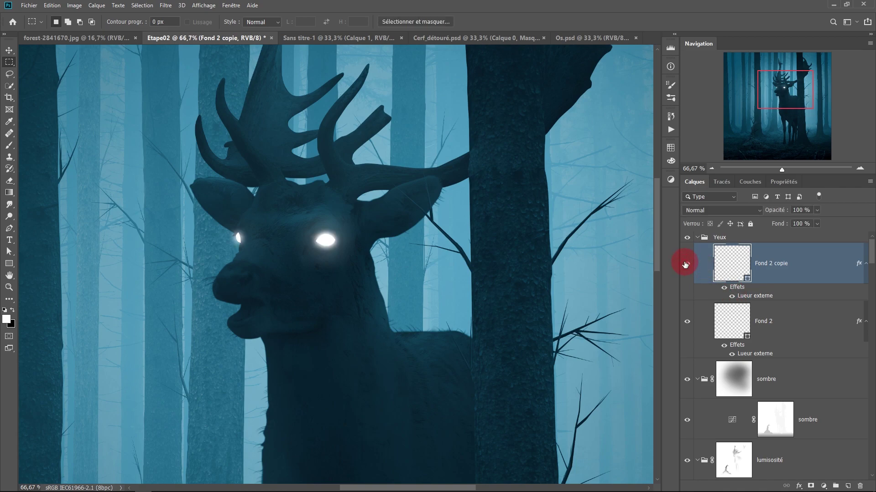
scroll(328, 276, down, 4)
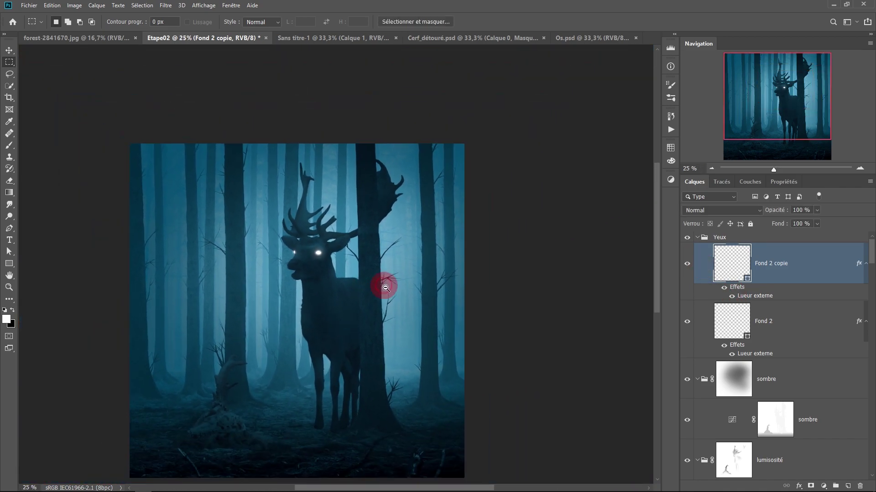
drag(385, 287, 419, 262)
click(697, 237)
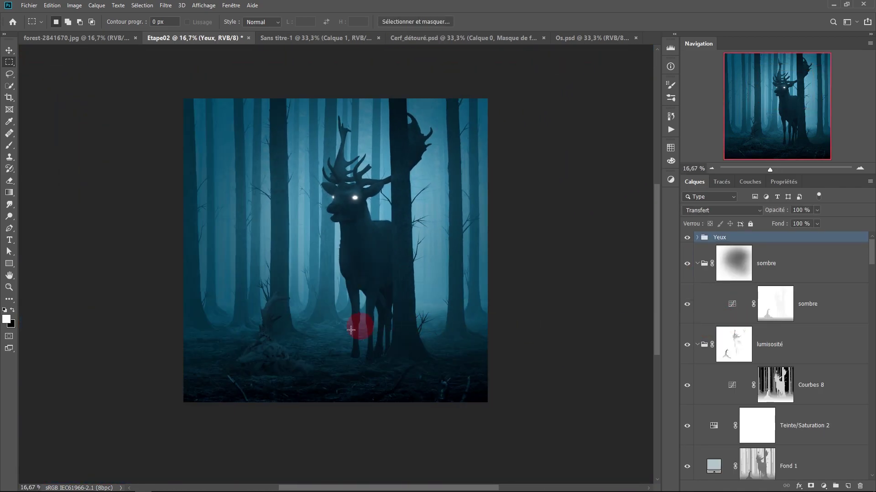
- Examine the skull area by toggling the visibility of the os group, its sombre subgroup and the Teinte/Saturation 4 adjustment
ctrl+click(296, 341)
ctrl+click(296, 341)
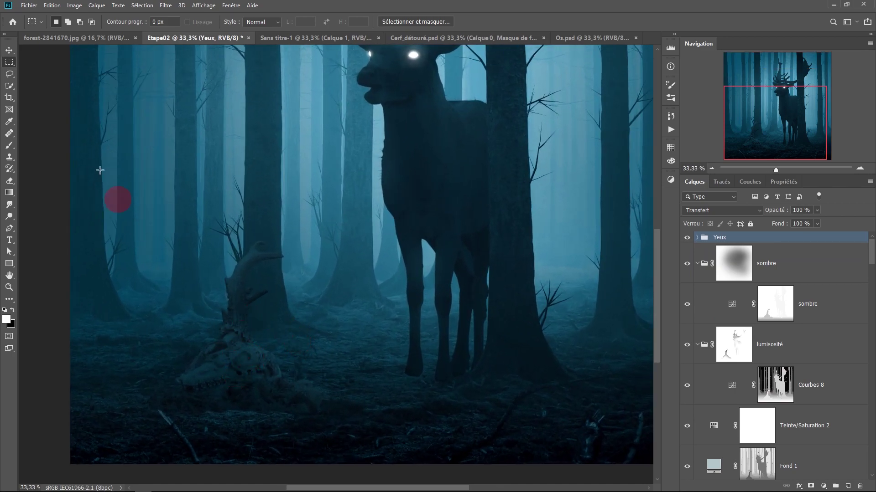
drag(8, 43, 9, 47)
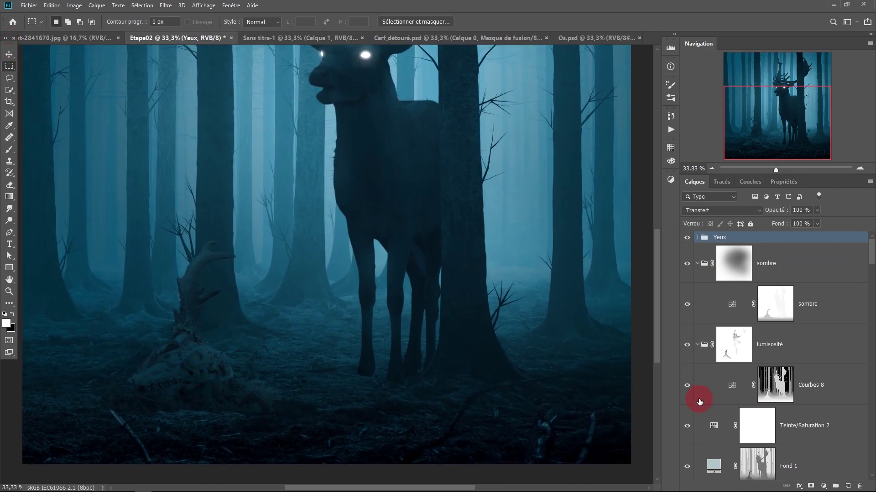
scroll(781, 399, down, 3)
scroll(783, 395, down, 2)
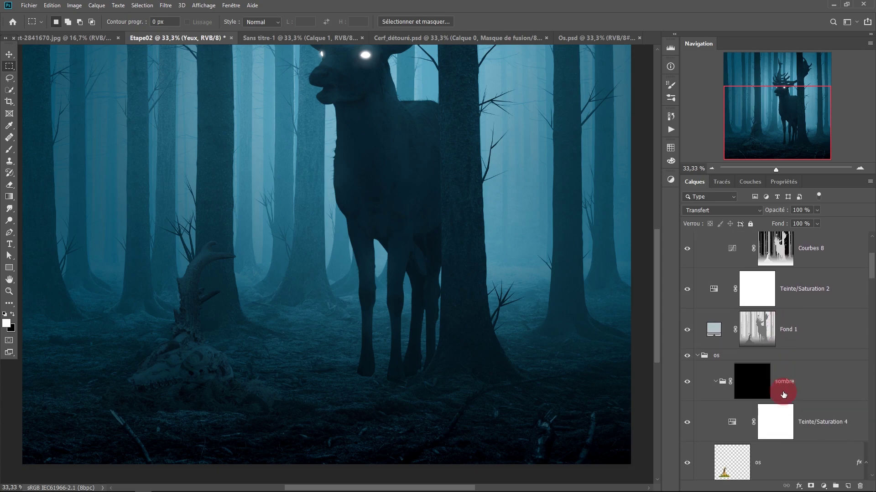
click(685, 356)
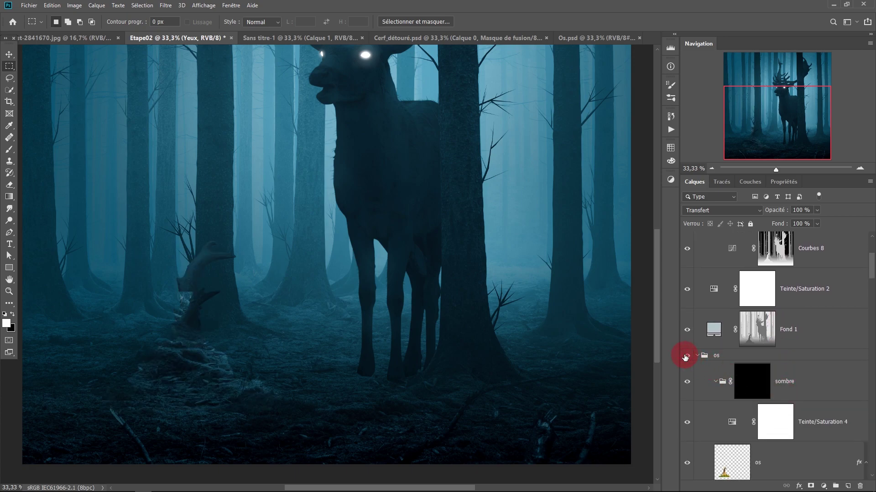
click(686, 356)
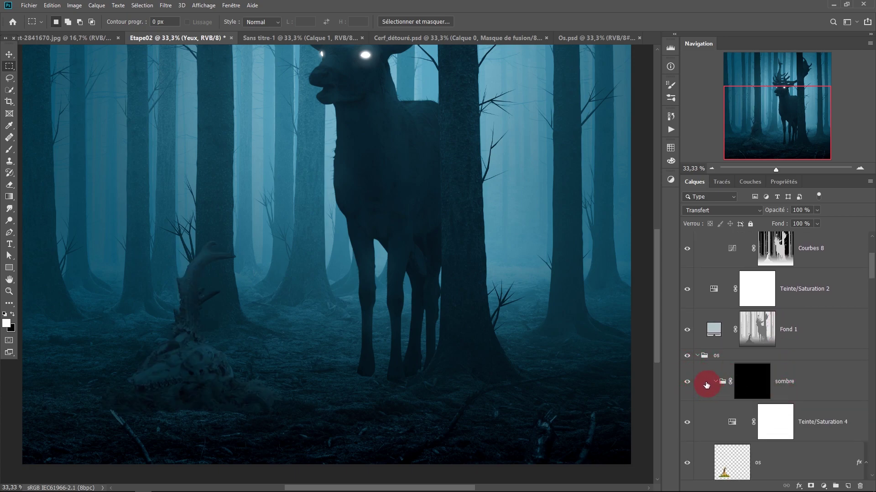
click(686, 383)
scroll(686, 381, down, 1)
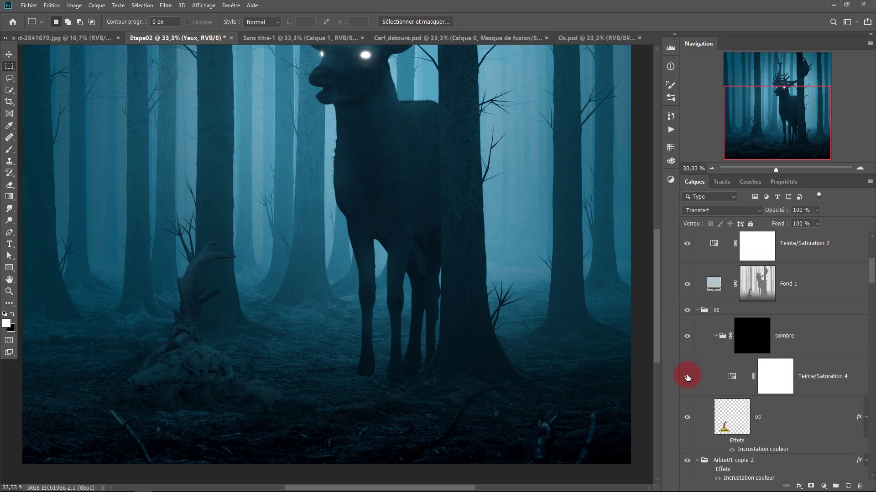
click(687, 378)
click(688, 377)
- Paint black over the skull and antler on the Teinte/Saturation 4 mask with a soft brush at 53 % opacity and 18 % flow
click(775, 376)
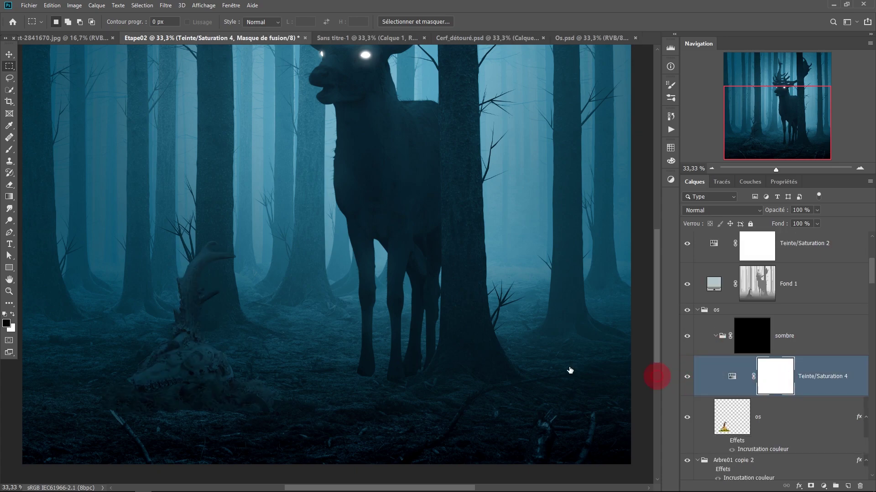
click(10, 149)
click(284, 302)
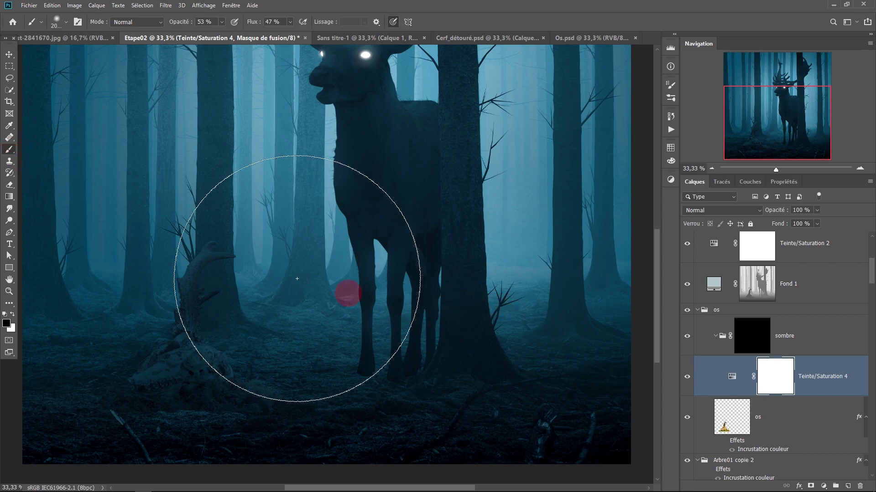
drag(220, 262, 83, 262)
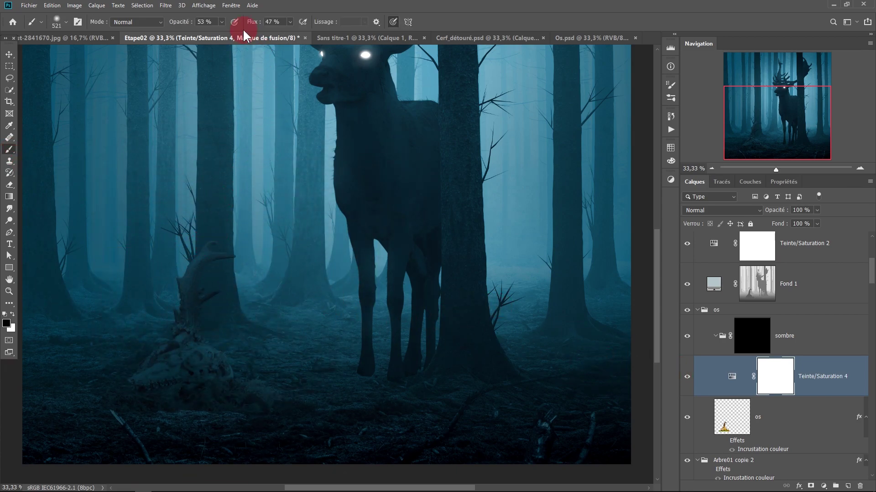
drag(238, 25, 234, 25)
mouse_move(172, 273)
mouse_down()
mouse_move(264, 221)
mouse_move(184, 253)
mouse_move(256, 232)
mouse_move(255, 243)
mouse_move(192, 260)
mouse_move(298, 268)
mouse_move(194, 269)
mouse_move(167, 322)
mouse_move(195, 272)
mouse_move(184, 331)
mouse_move(250, 334)
mouse_move(296, 358)
mouse_move(198, 333)
mouse_up()
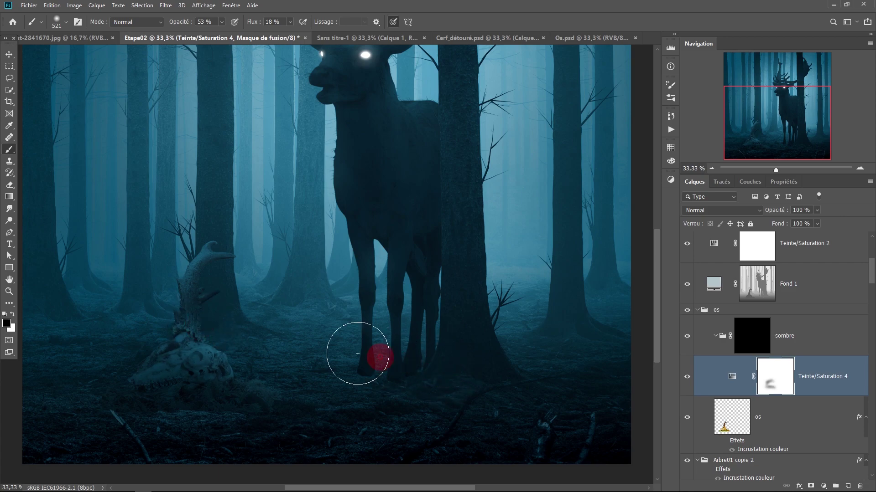
- Add a Correspondance de couleur adjustment layer above the Yeux group
scroll(306, 321, down, 2)
scroll(813, 278, up, 1)
scroll(820, 271, up, 3)
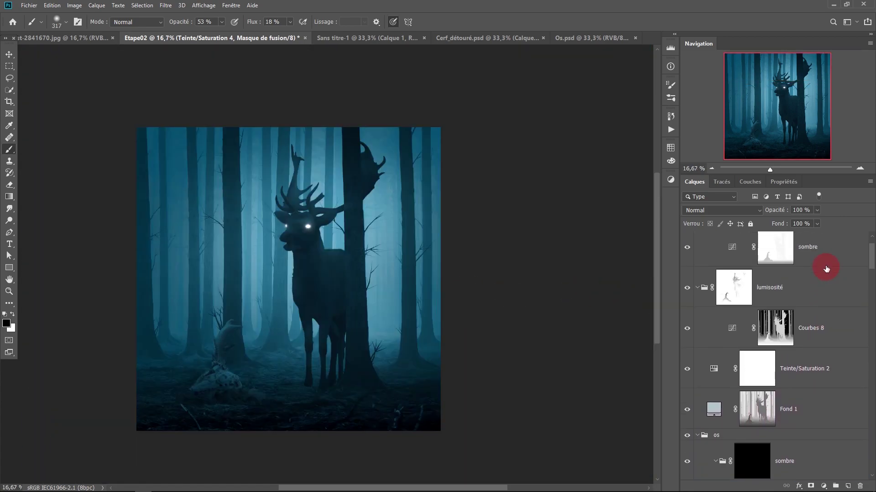
click(835, 258)
click(794, 237)
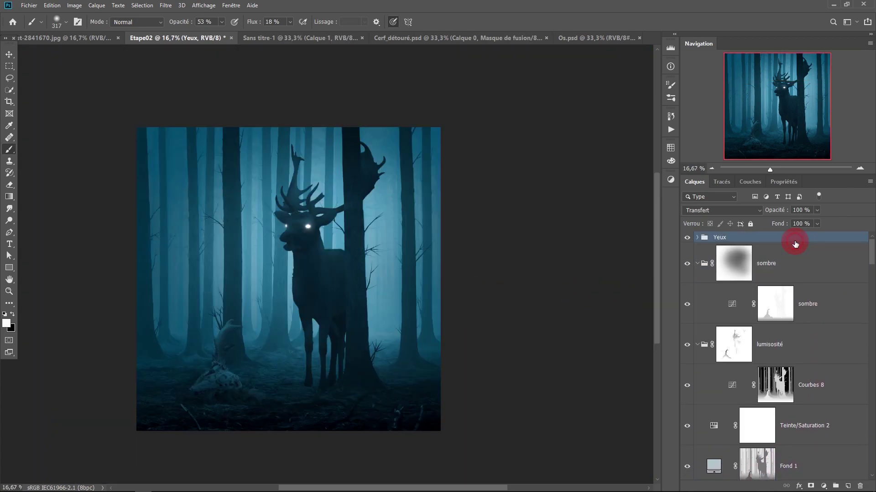
click(823, 486)
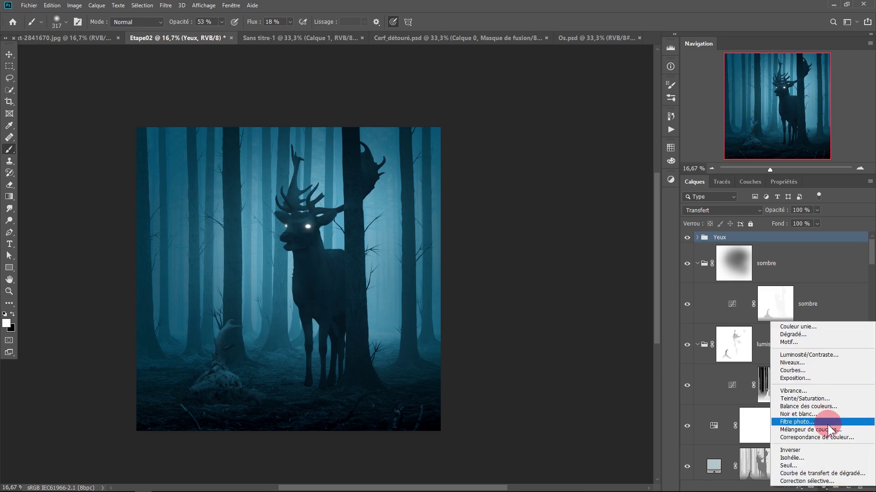
click(829, 438)
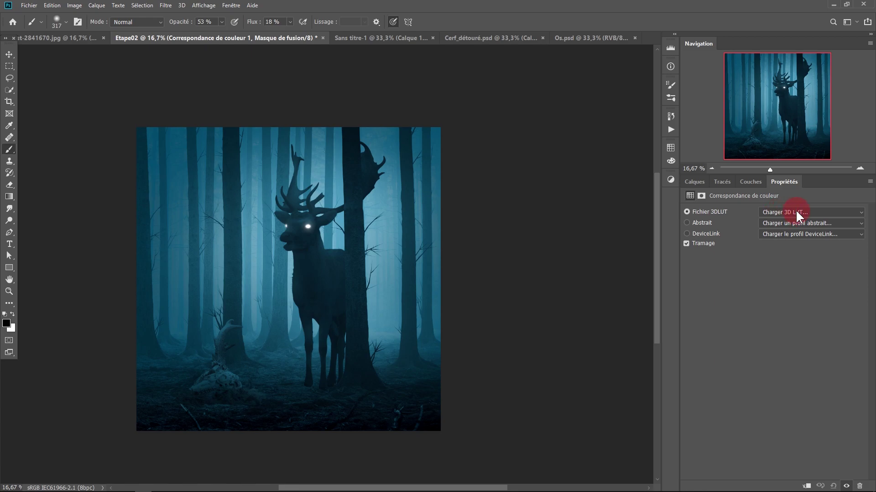
- Try several 3D LUTs, apply Fuji F125 Kodak 2395 (by Adobe).cube to the Correspondance de couleur layer, and compare the image with and without it
click(821, 214)
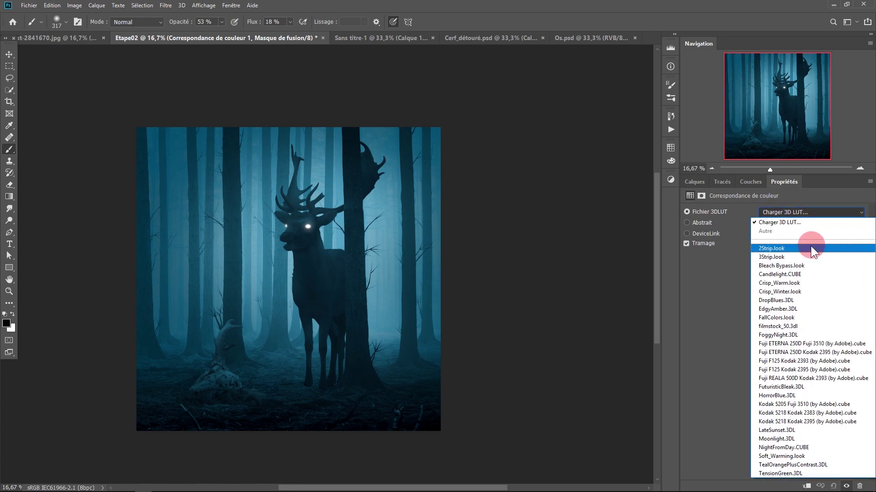
click(806, 258)
key(Down)
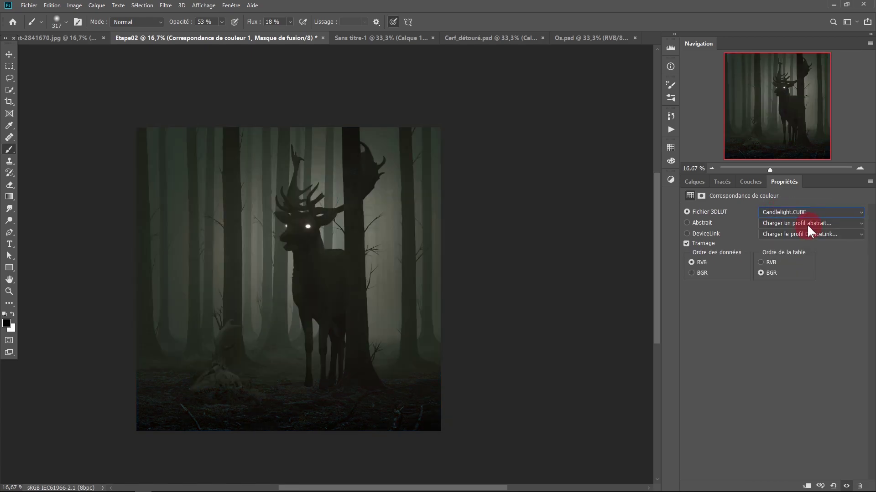
scroll(810, 215, down, 10)
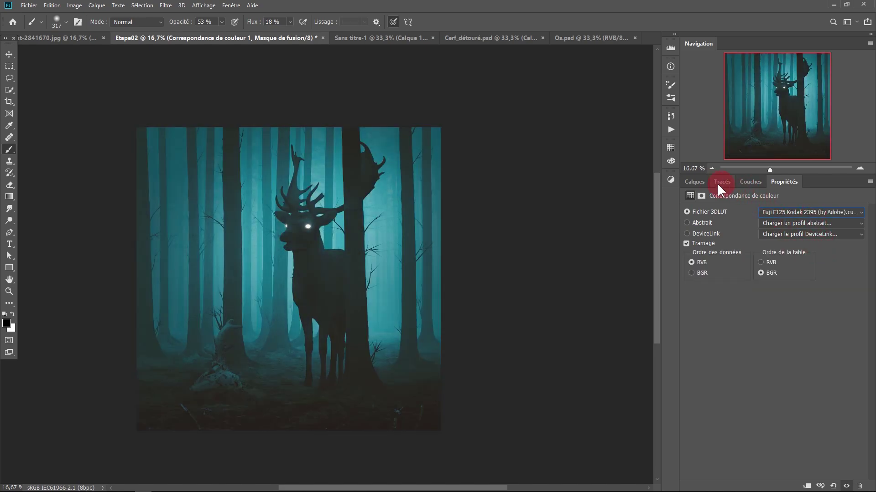
click(695, 181)
click(687, 254)
click(687, 254)
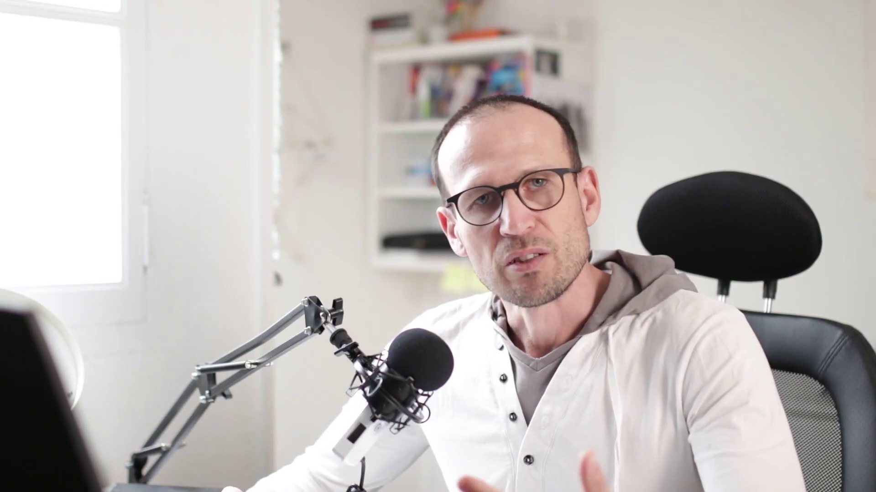